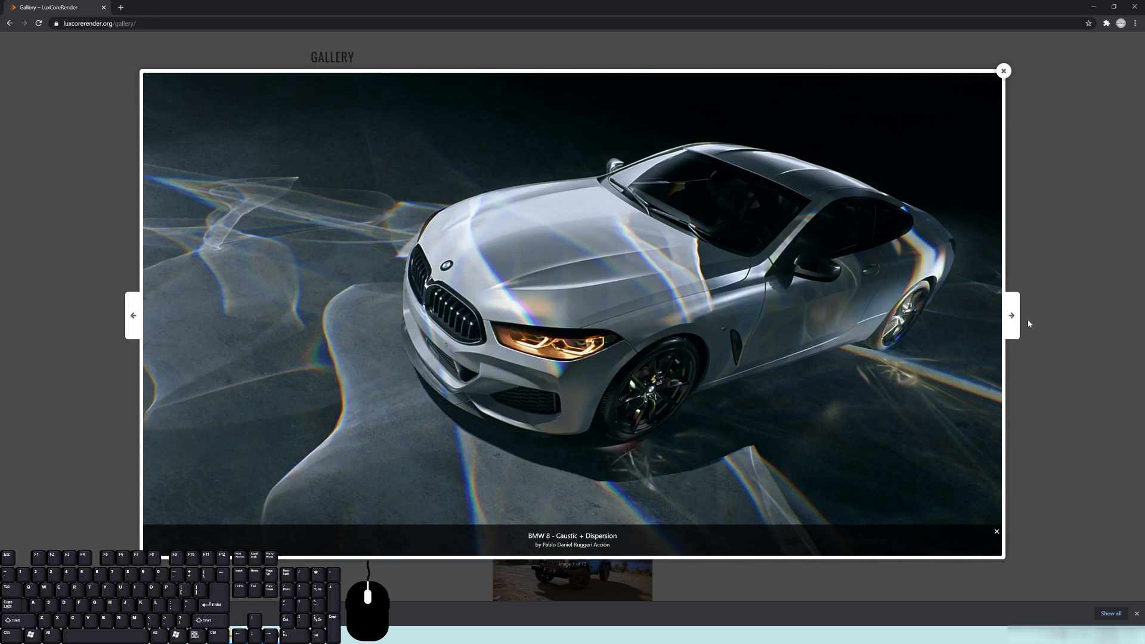
- Browse the enlarged automotive renders in the gallery as far as the McLaren Mercedes MP4/12, and close the image viewer
click(1012, 317)
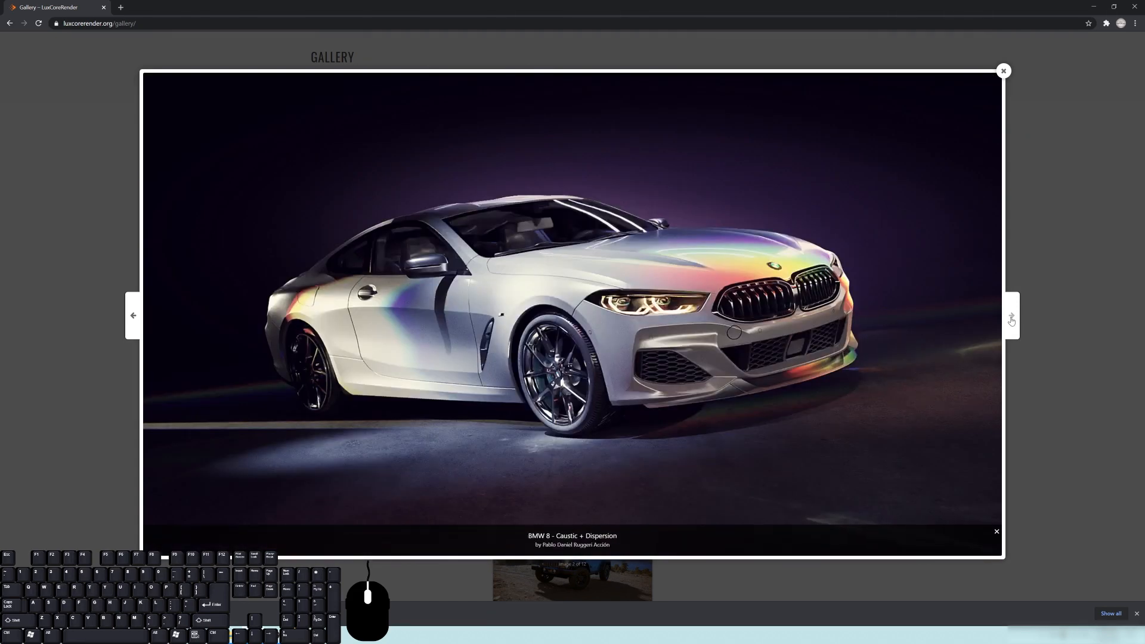
click(1011, 319)
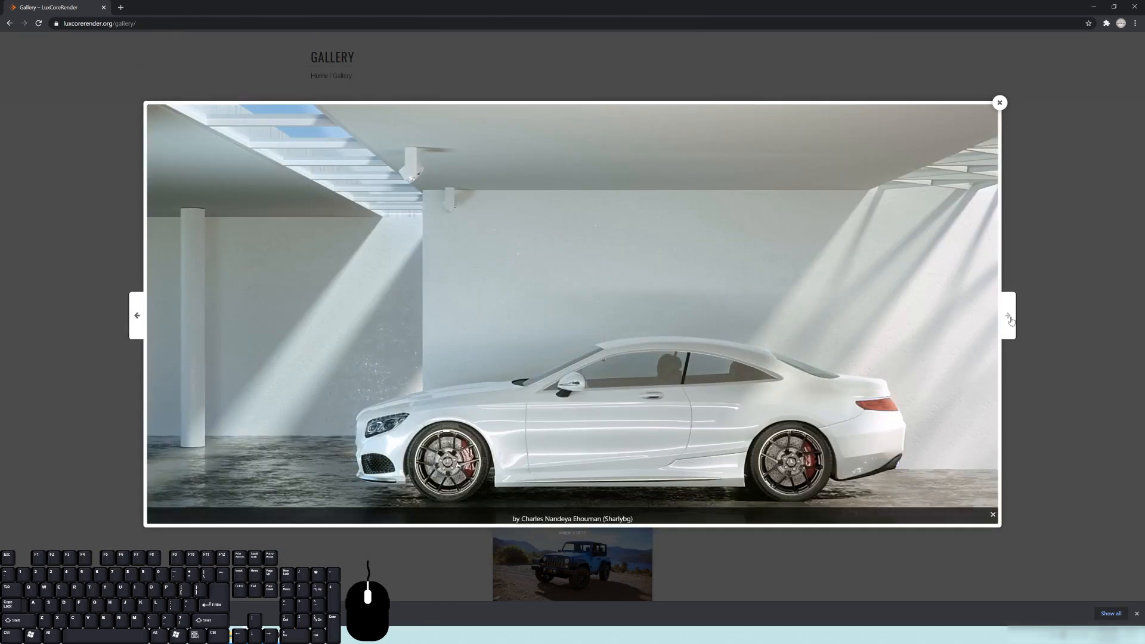
click(1012, 320)
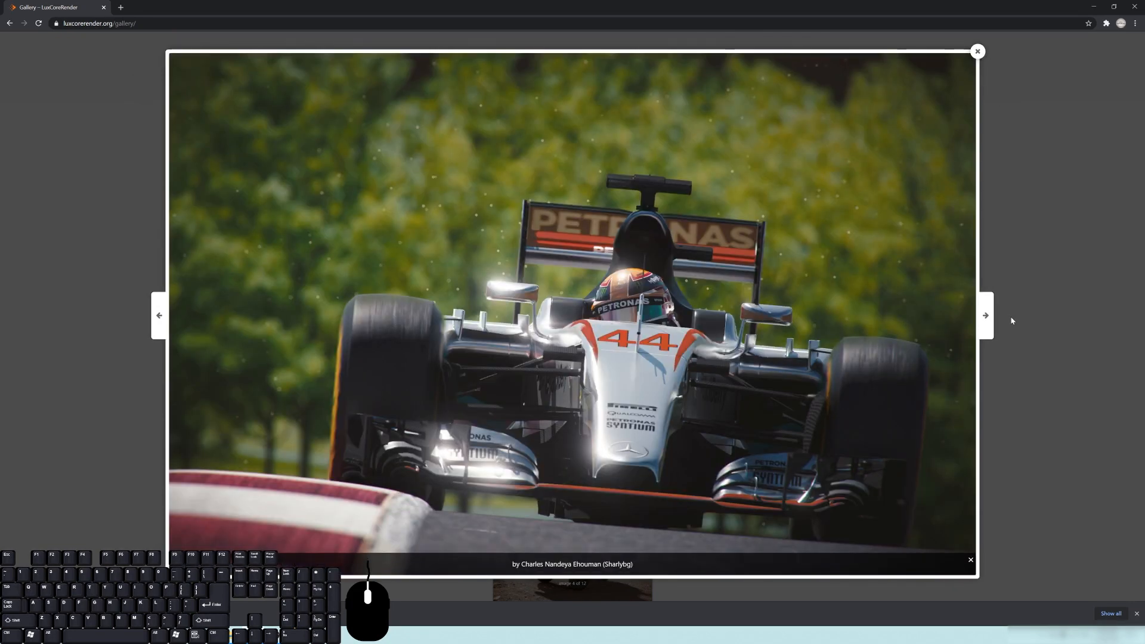
click(986, 322)
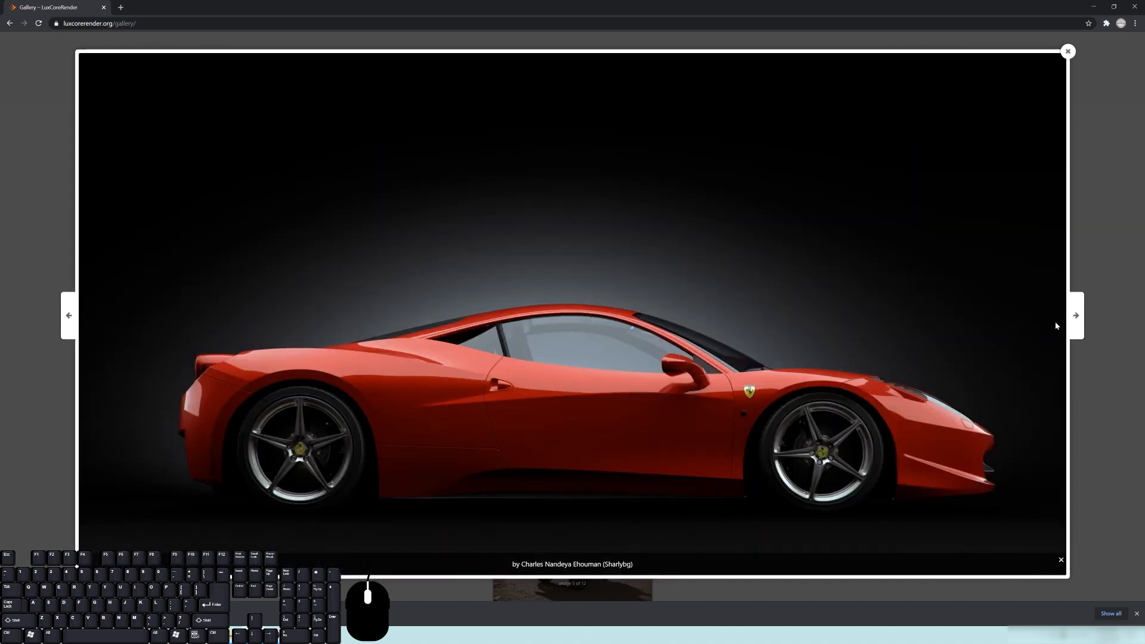
click(1076, 316)
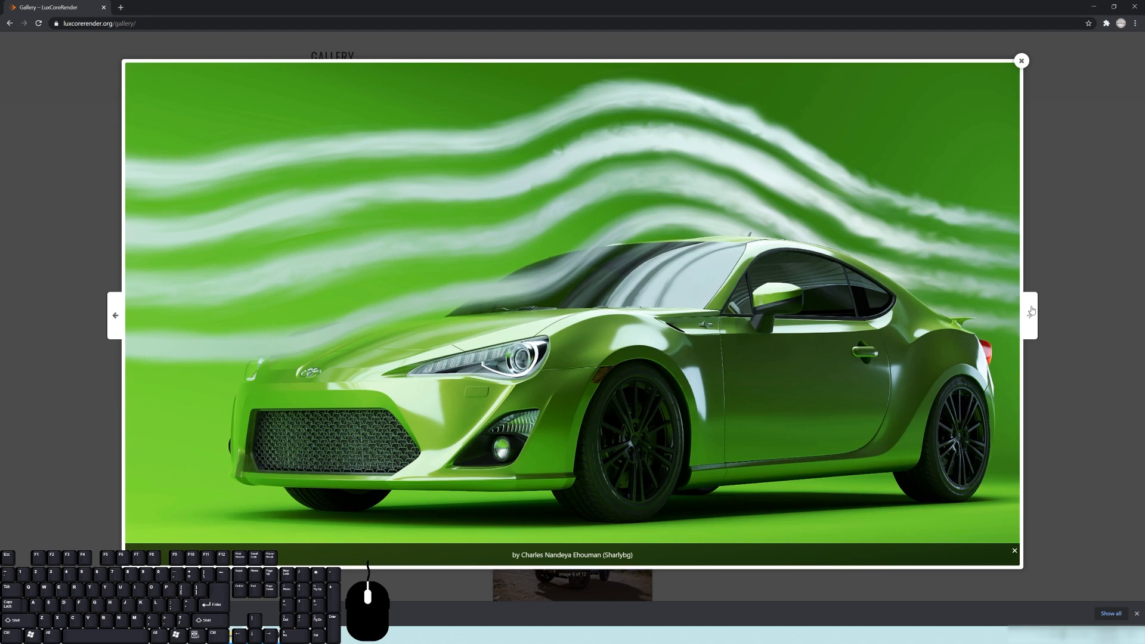
click(1032, 312)
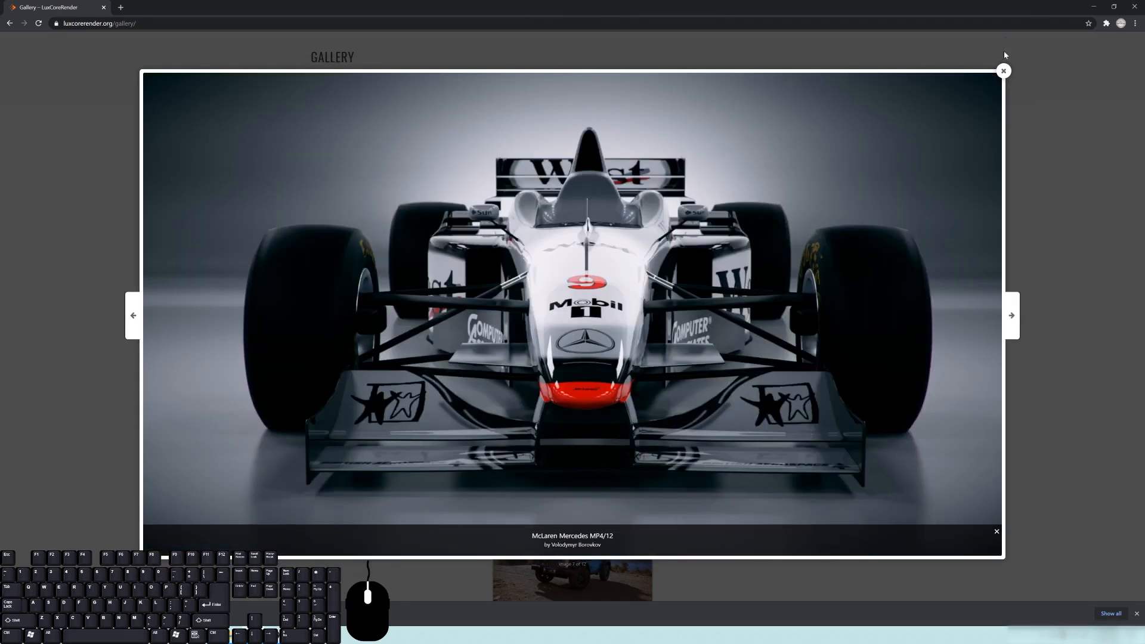
click(1003, 71)
- Look through the Interior and Exterior gallery sections and view the Hotel Pool Area render enlarged, closing it when finished
scroll(841, 417, down, 8)
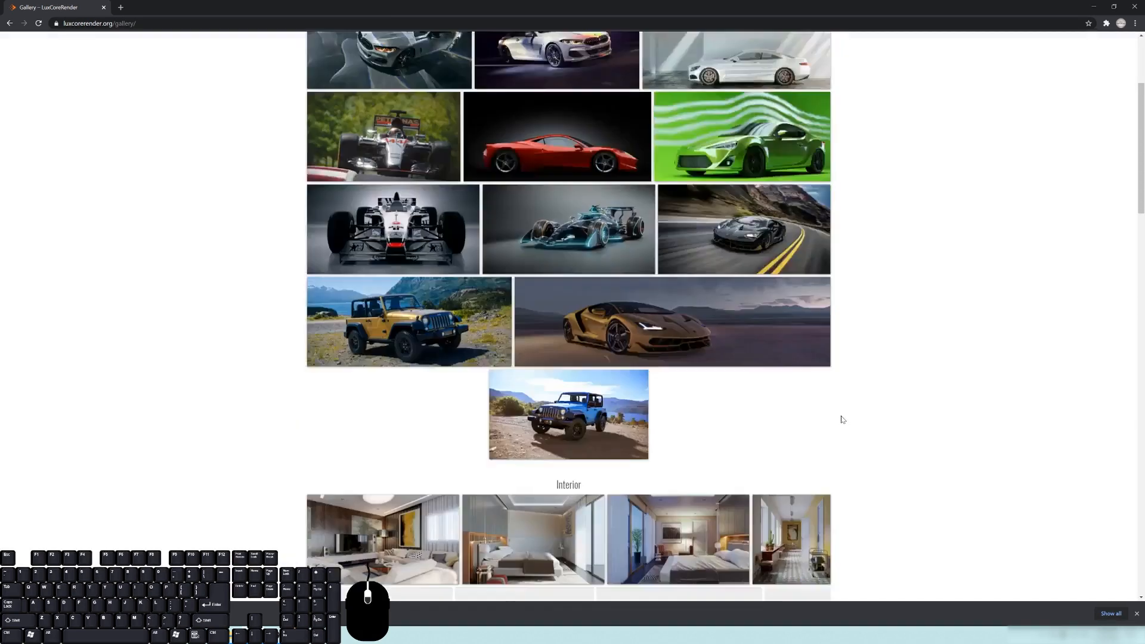
scroll(680, 334, down, 2)
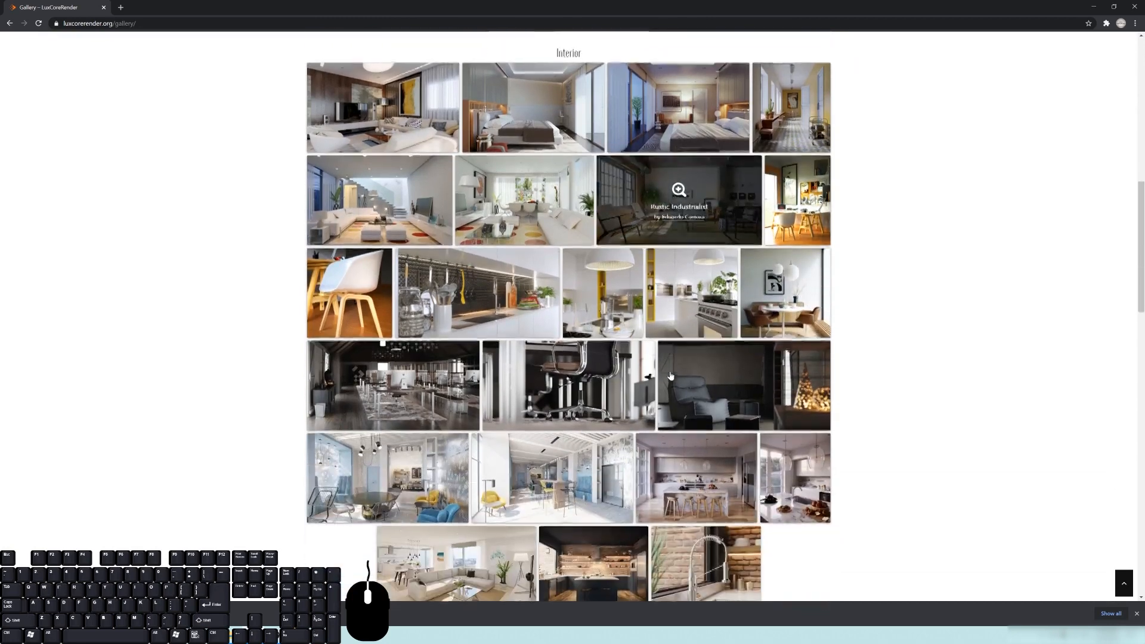
scroll(662, 382, down, 2)
scroll(662, 388, down, 4)
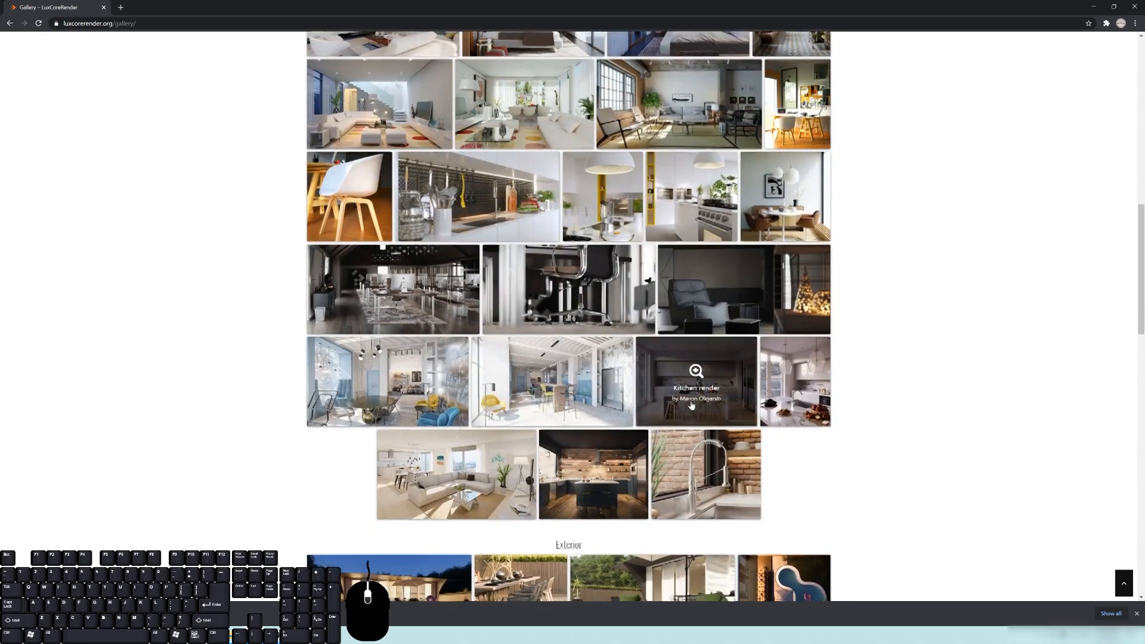
scroll(685, 388, down, 3)
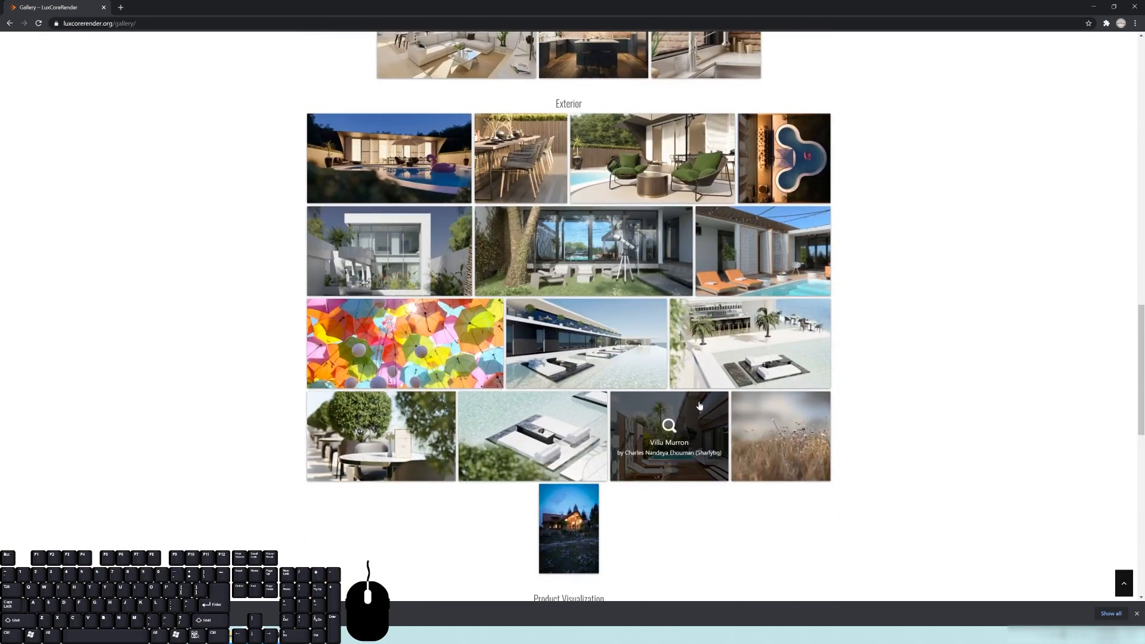
click(602, 349)
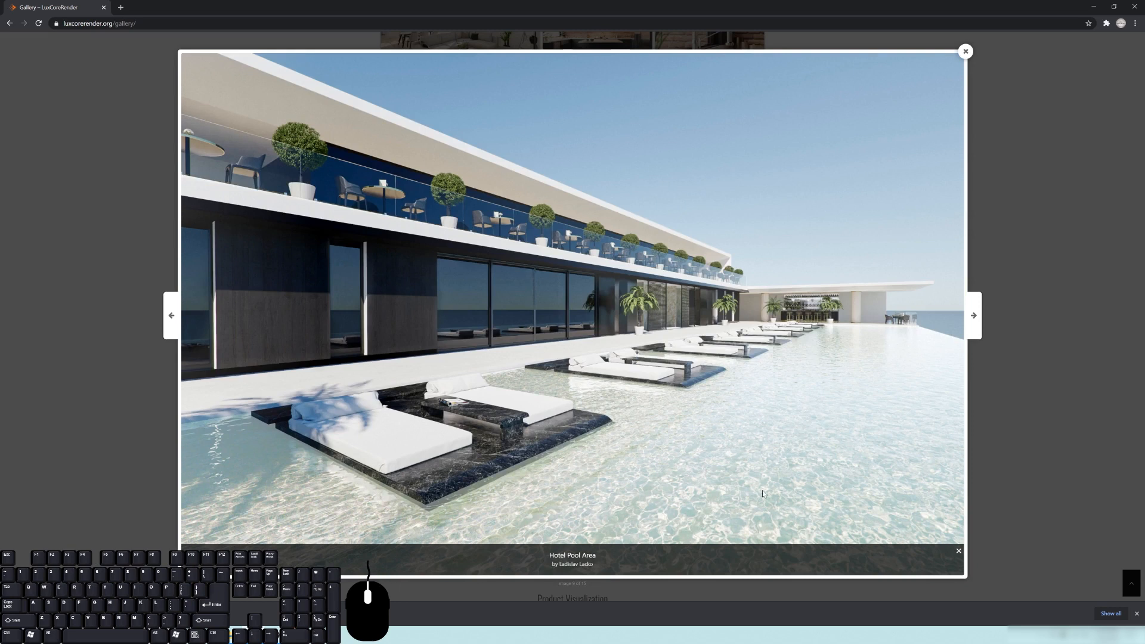
click(966, 51)
- Open the LuxCoreRender download page and review the BlendLuxCore, standalone and API SDK v2.4 releases offered for each platform
scroll(984, 382, up, 3)
scroll(977, 408, up, 3)
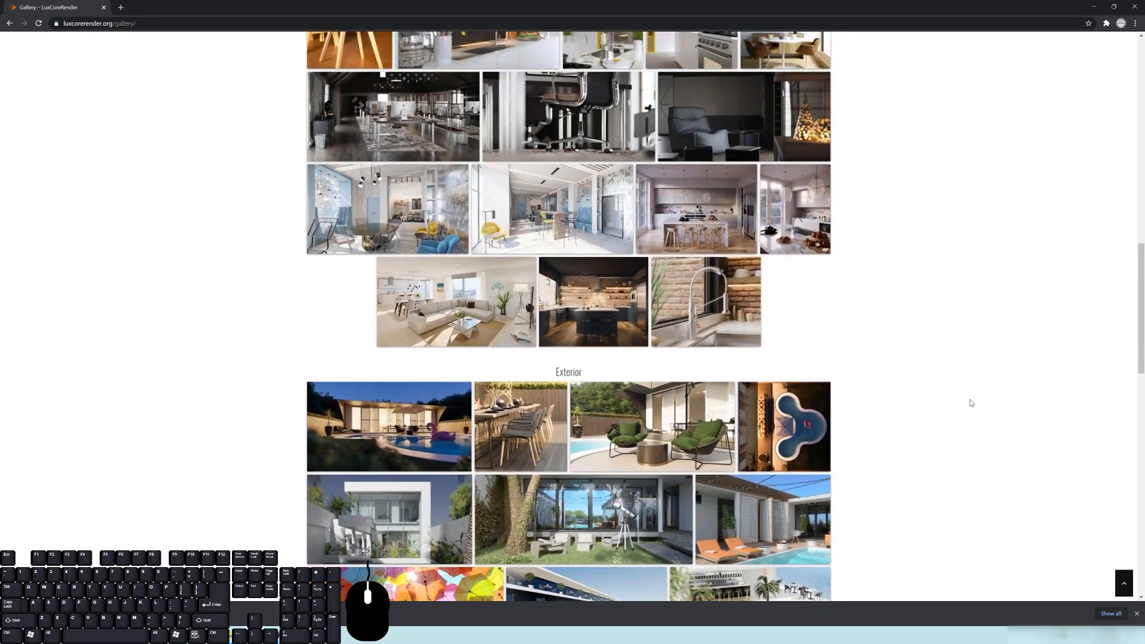
scroll(974, 397, up, 2)
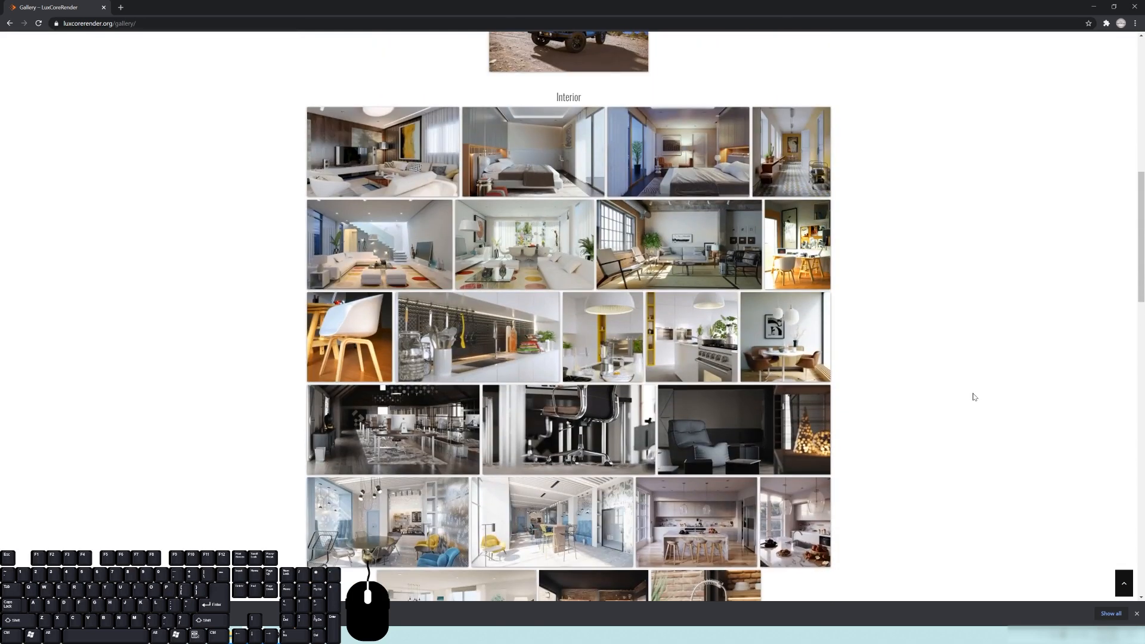
scroll(972, 394, up, 8)
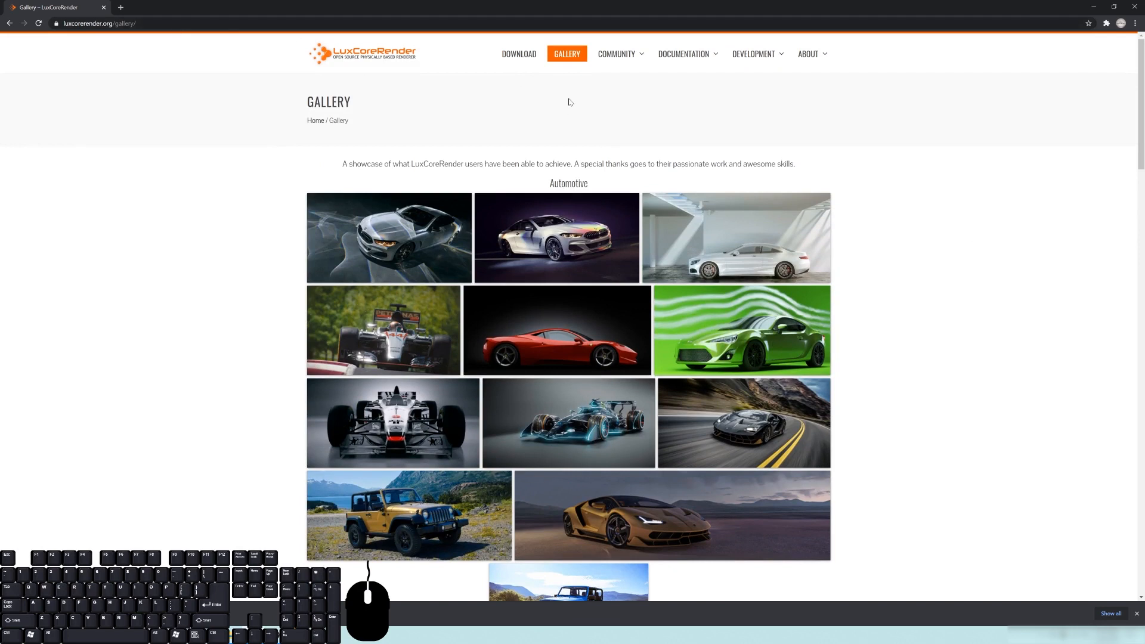
click(519, 54)
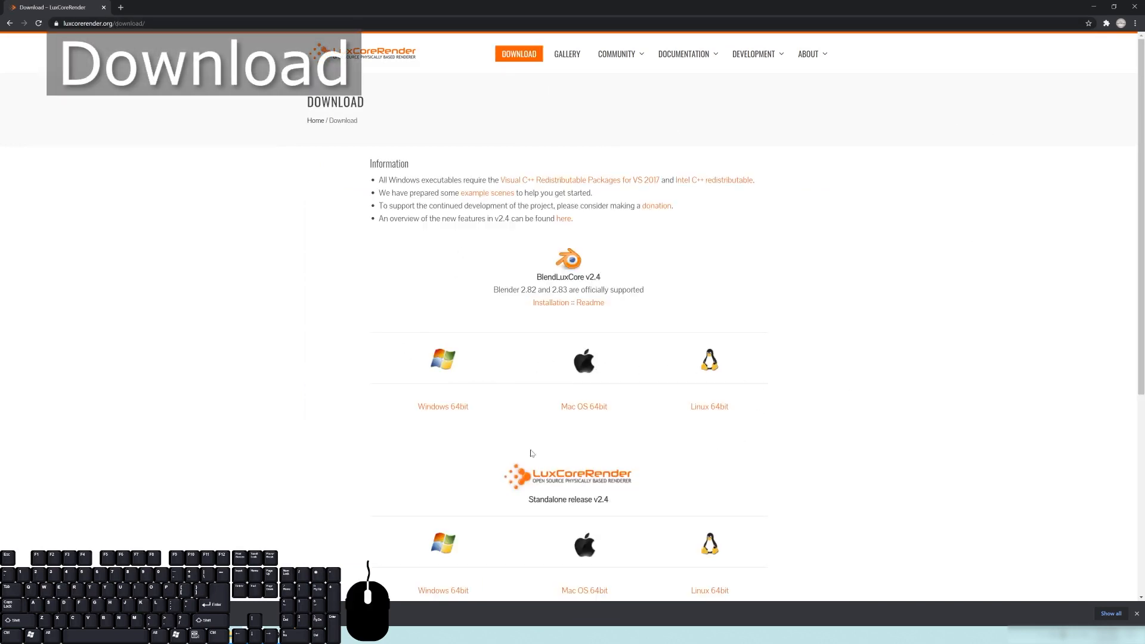
scroll(776, 399, down, 2)
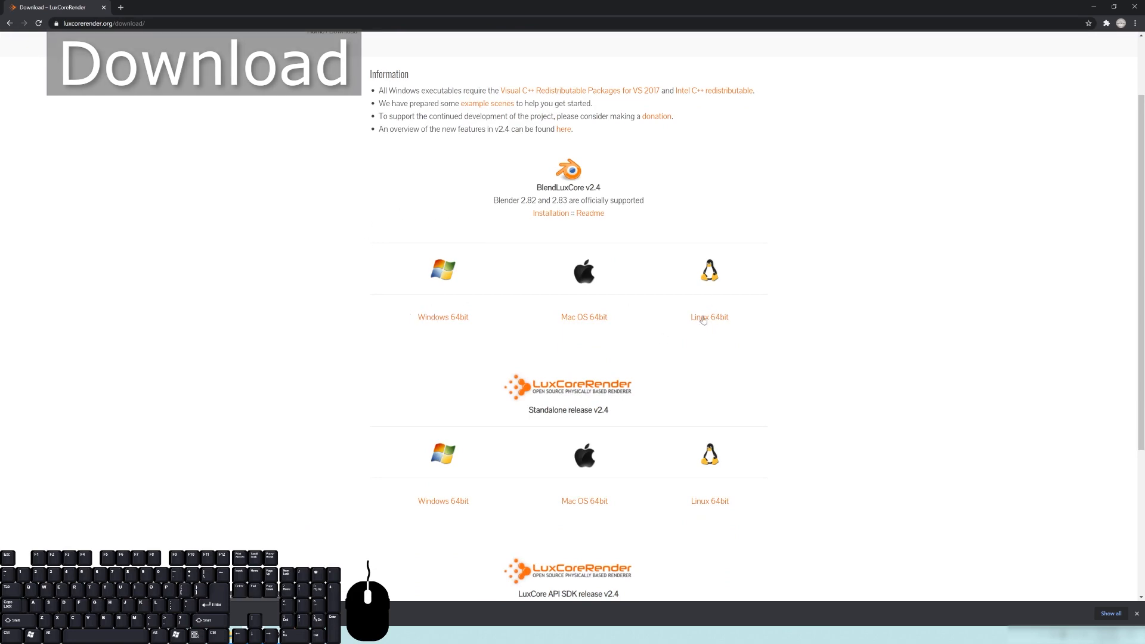
scroll(799, 311, down, 2)
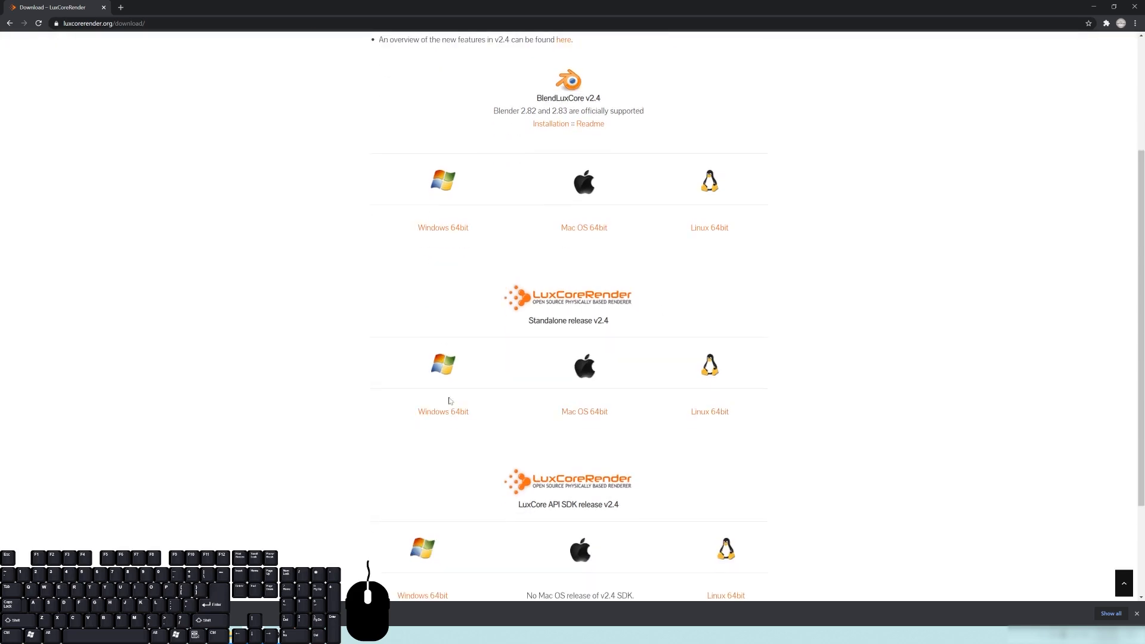
scroll(768, 345, down, 1)
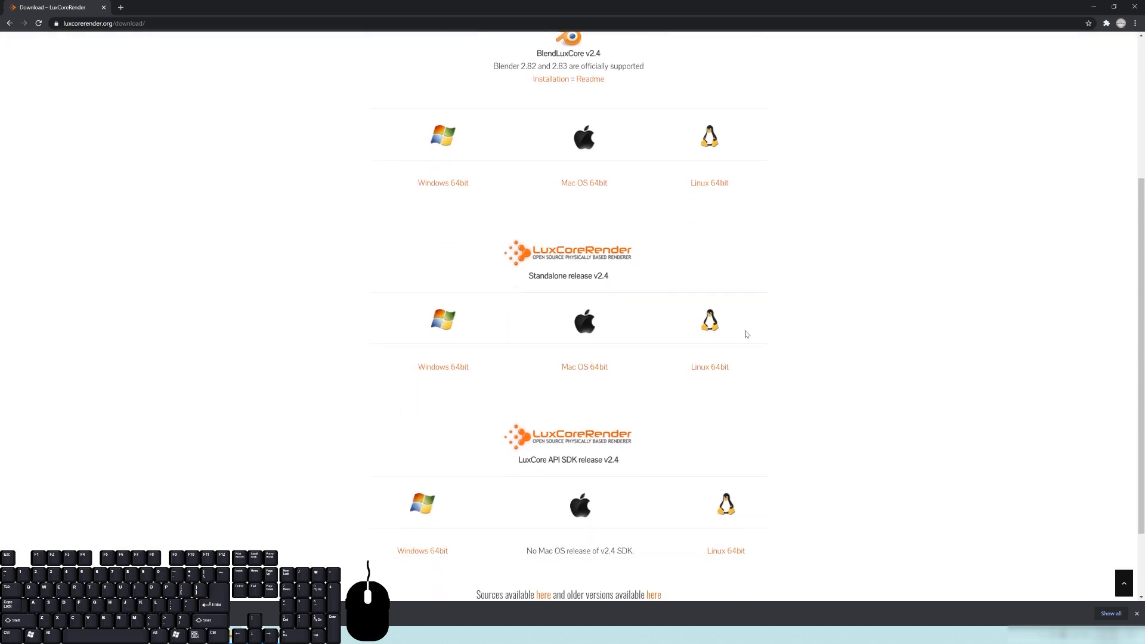
scroll(659, 290, down, 1)
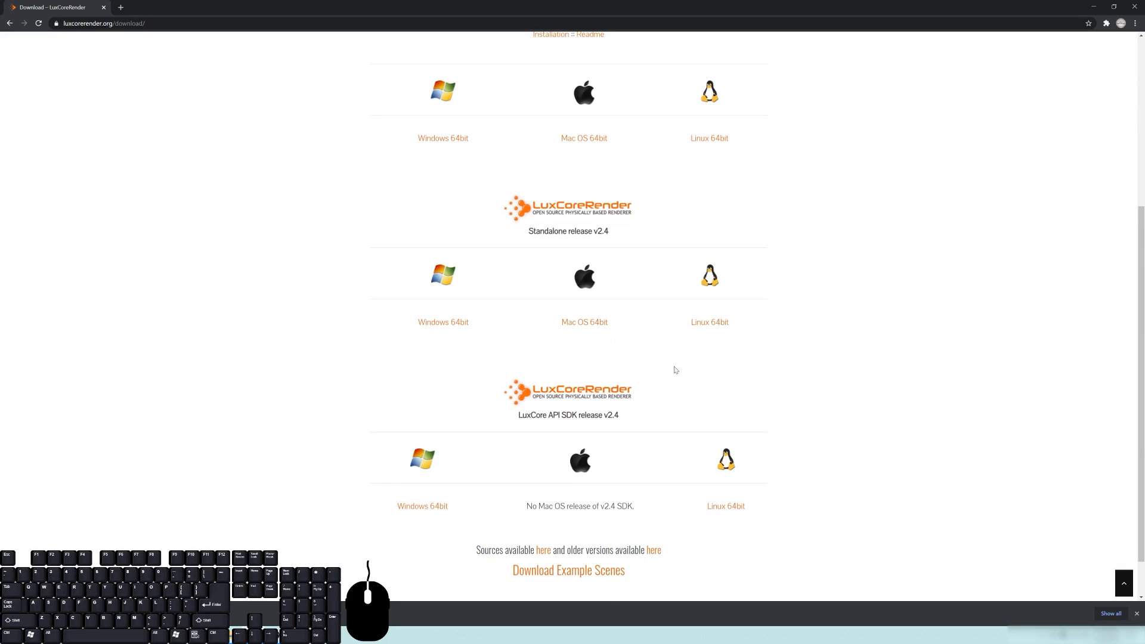
scroll(676, 370, up, 1)
scroll(774, 364, up, 5)
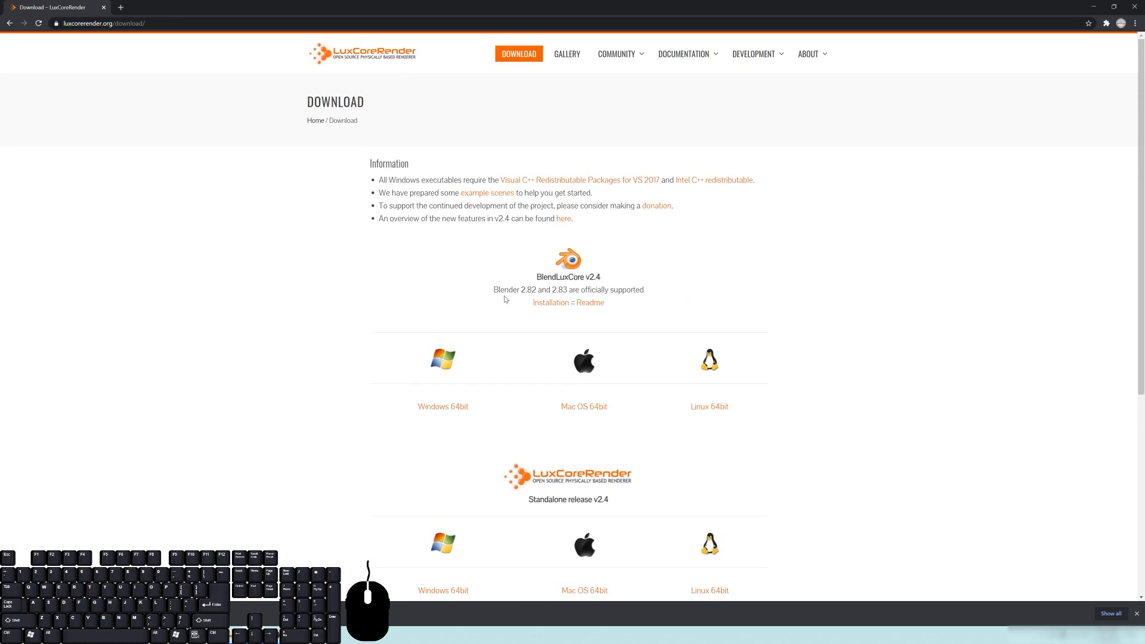
- Examine which Blender versions BlendLuxCore v2.4 officially supports by highlighting that text, and clear the highlight
drag(494, 289, 569, 290)
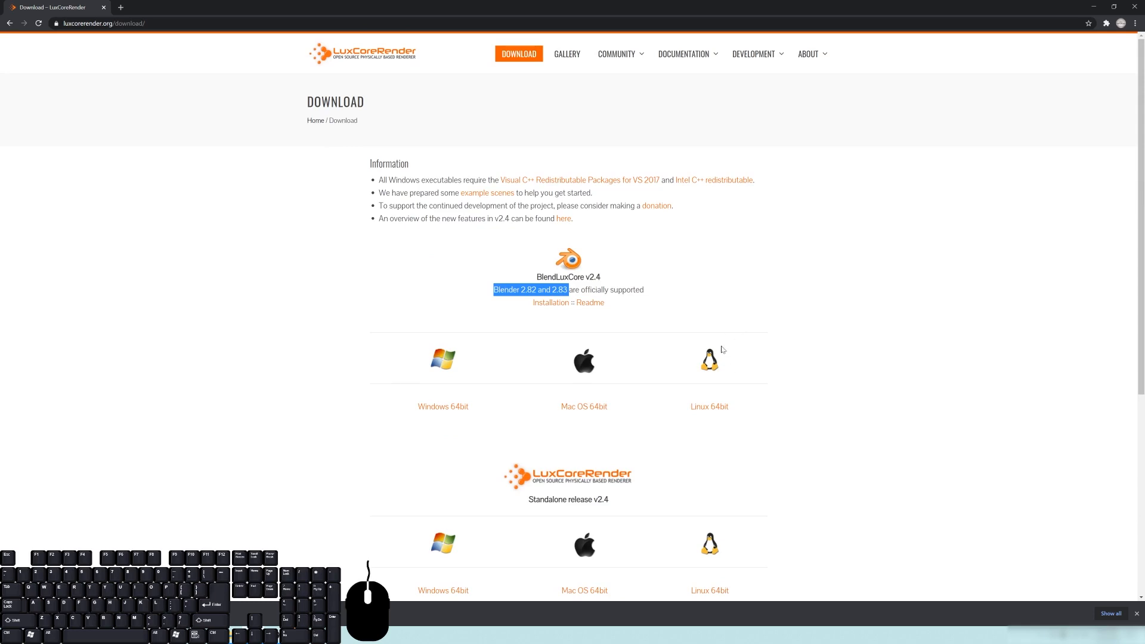
drag(567, 290, 521, 290)
drag(491, 292, 568, 299)
click(665, 289)
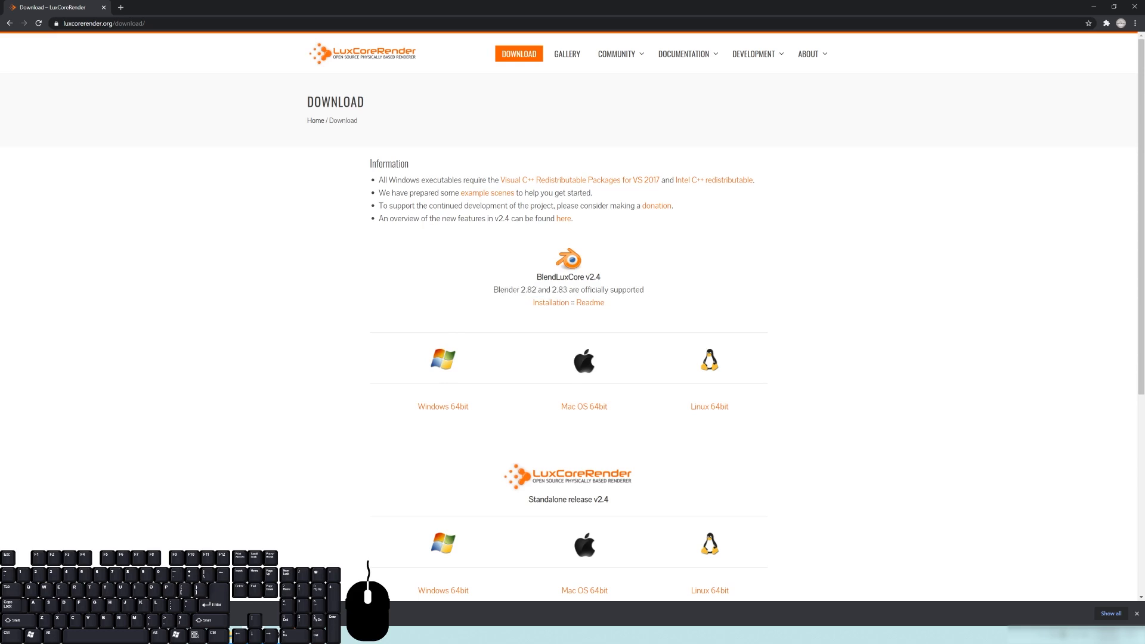
- Download the Windows 64bit package of BlendLuxCore v2.4 and minimize the browser
click(437, 408)
right_click(87, 609)
click(1091, 7)
- Launch Blender 2.90, dismiss the splash screen and open the add-on preferences
click(83, 635)
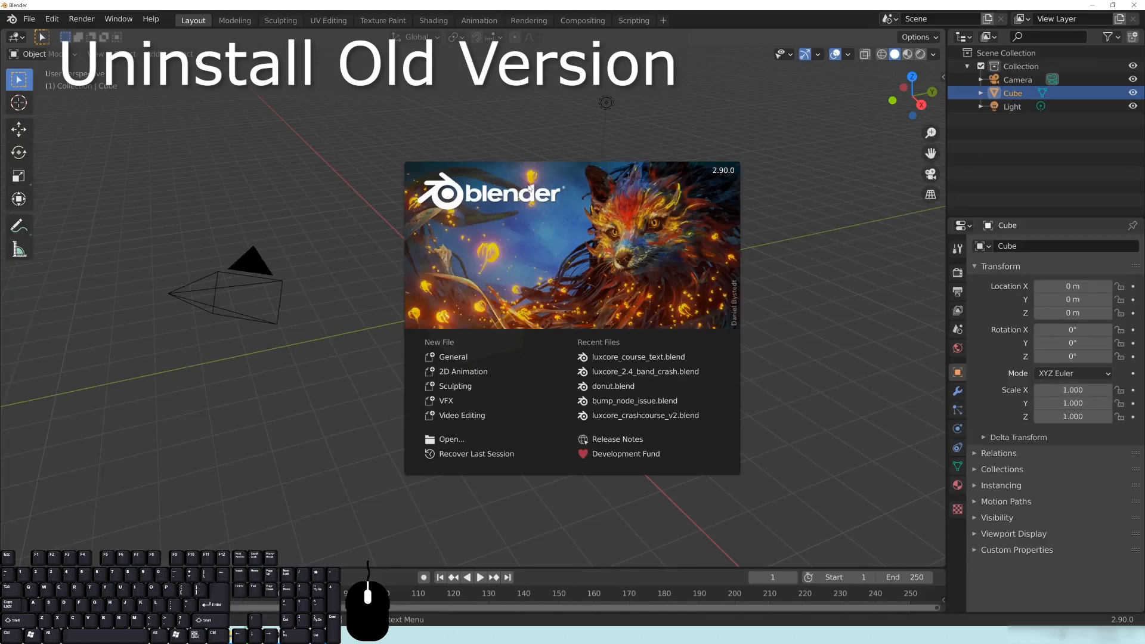
click(446, 134)
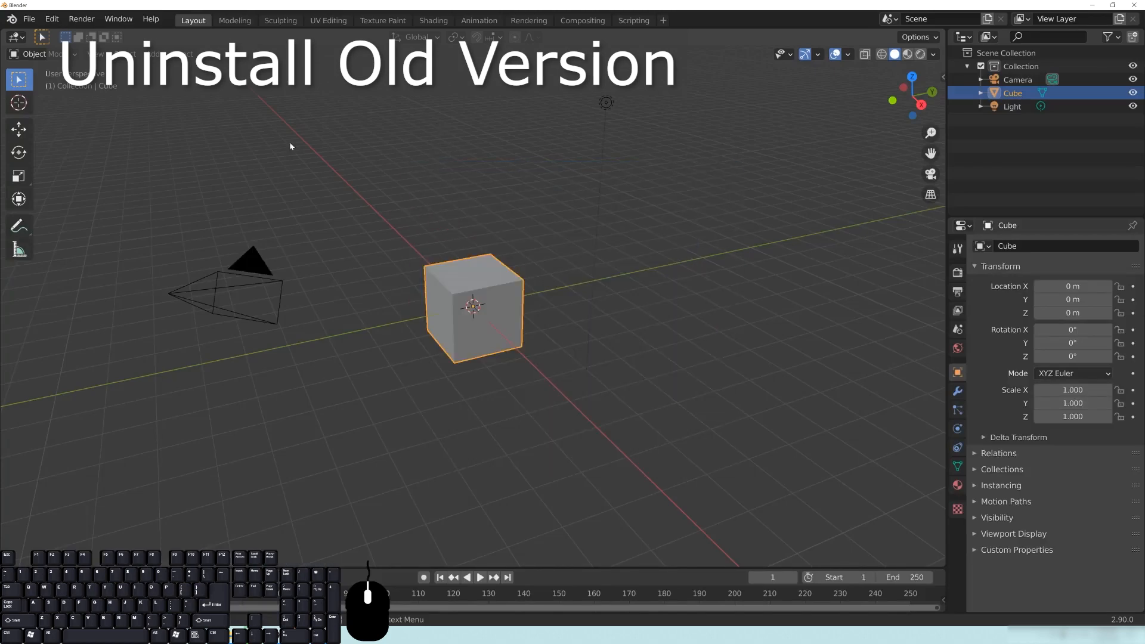
click(61, 20)
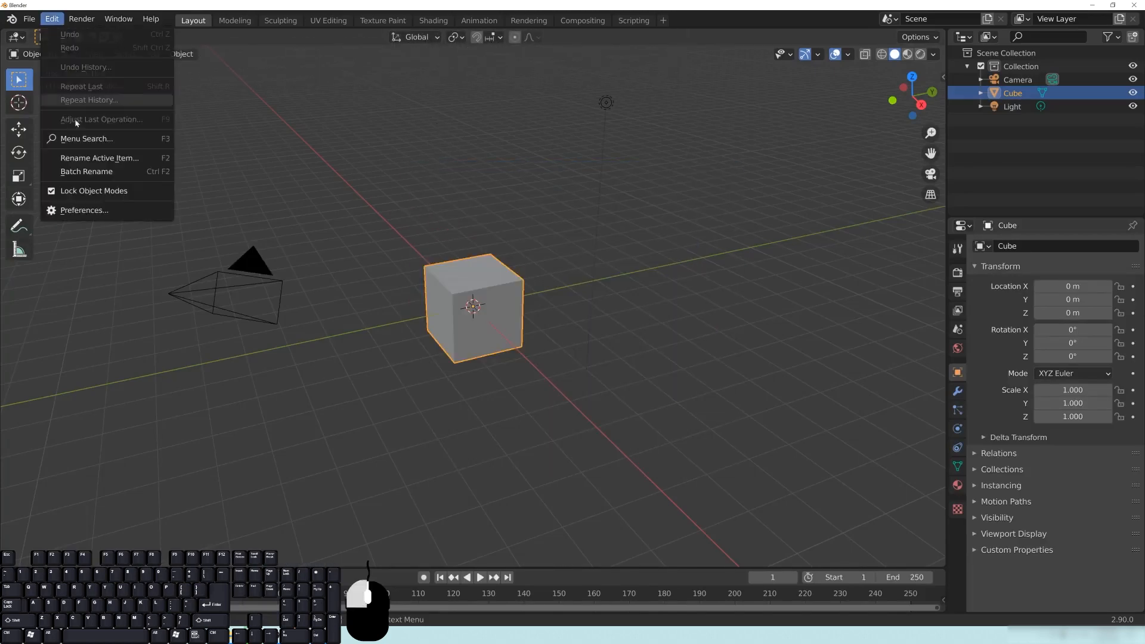
click(84, 210)
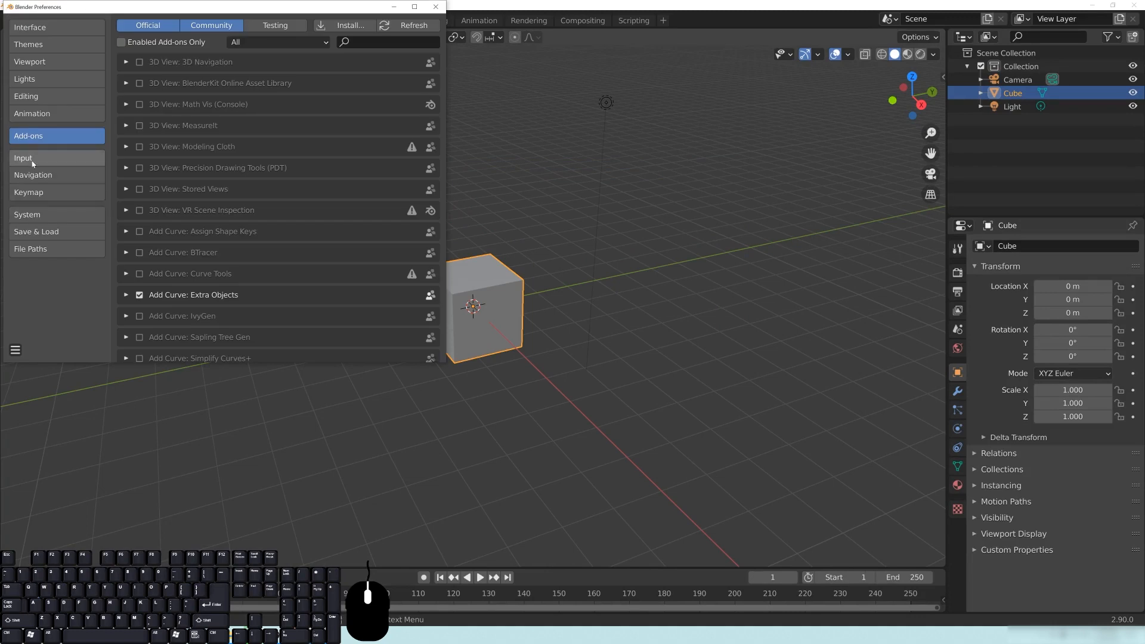
- Filter the add-ons by "lux" and expand the details of the Render: LuxCore add-on
click(376, 43)
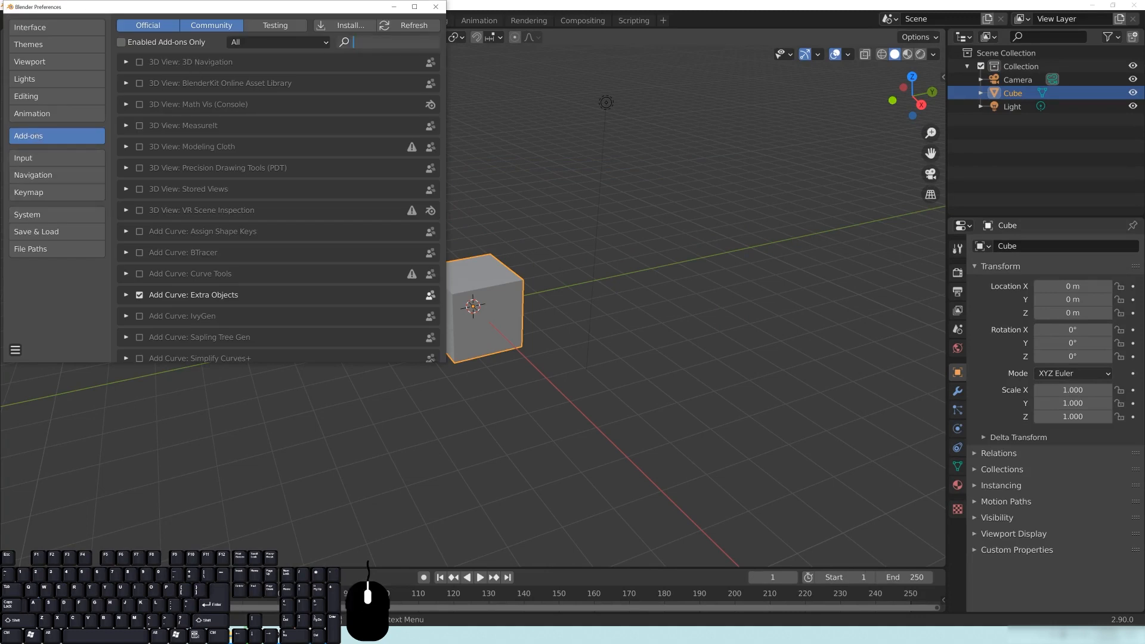
text(lux)
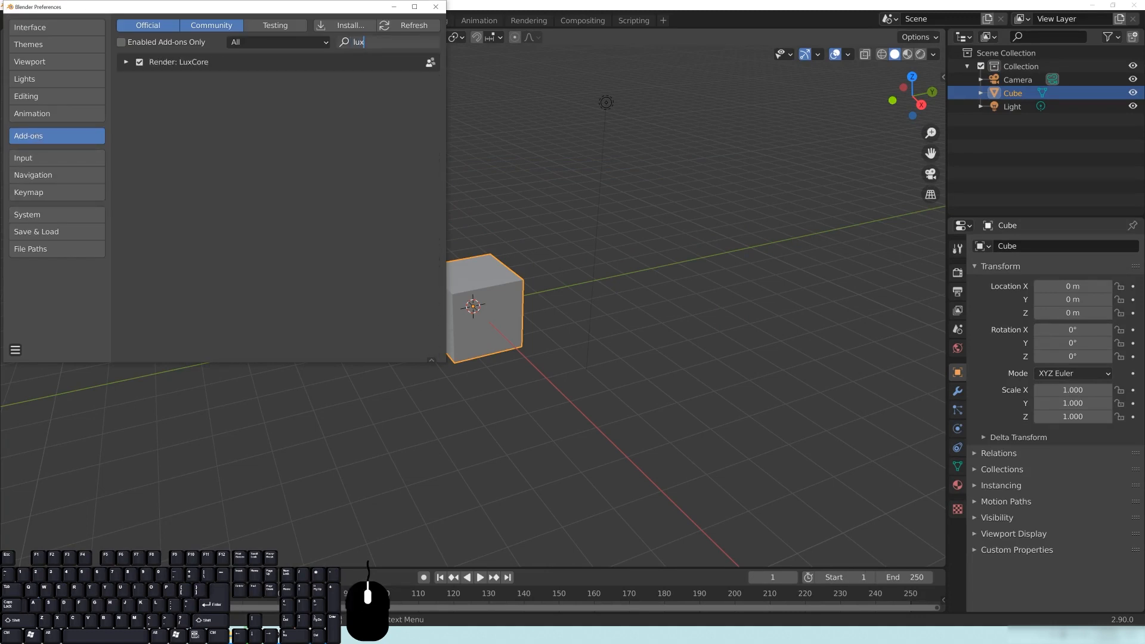
key(Return)
click(127, 62)
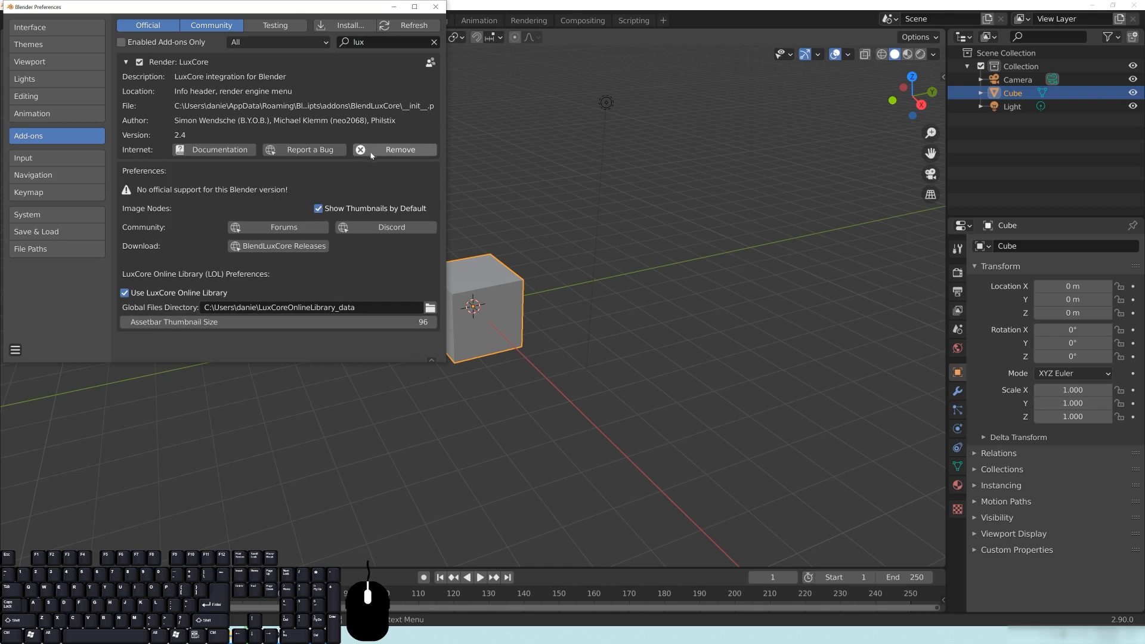
- Remove the BlendLuxCore add-on, confirm the removal and close the preferences
click(391, 146)
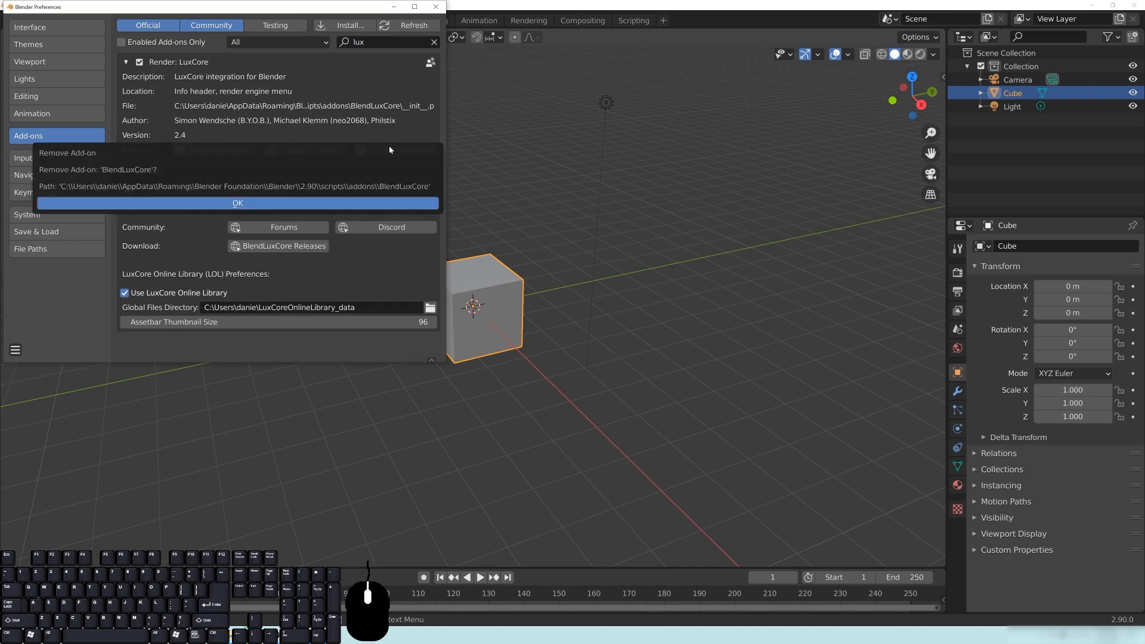
click(229, 204)
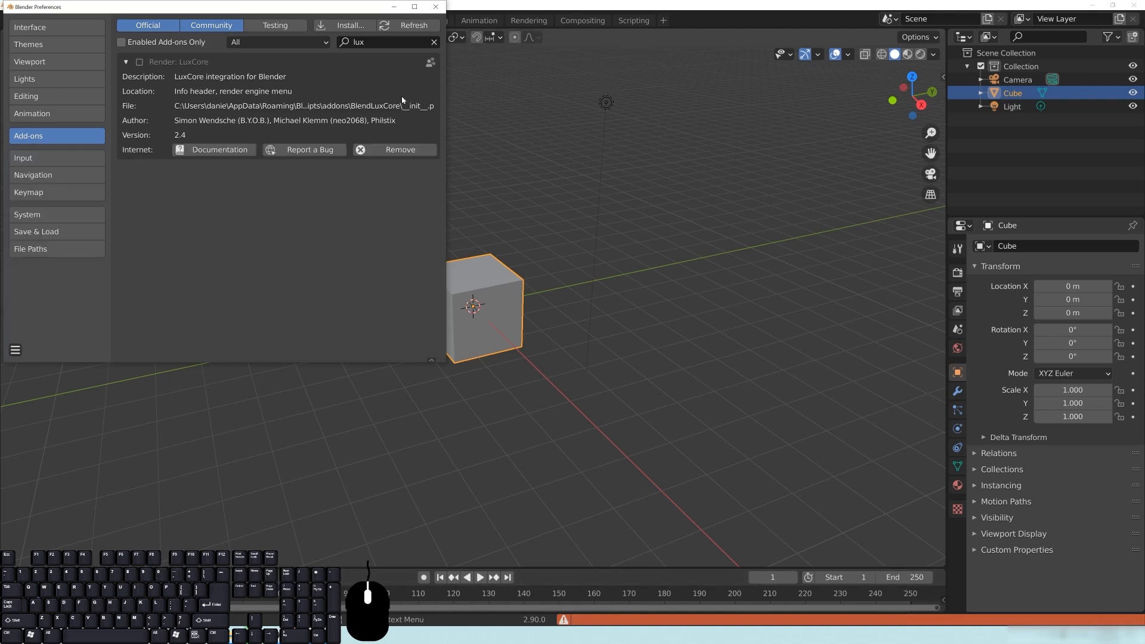
click(402, 97)
click(437, 7)
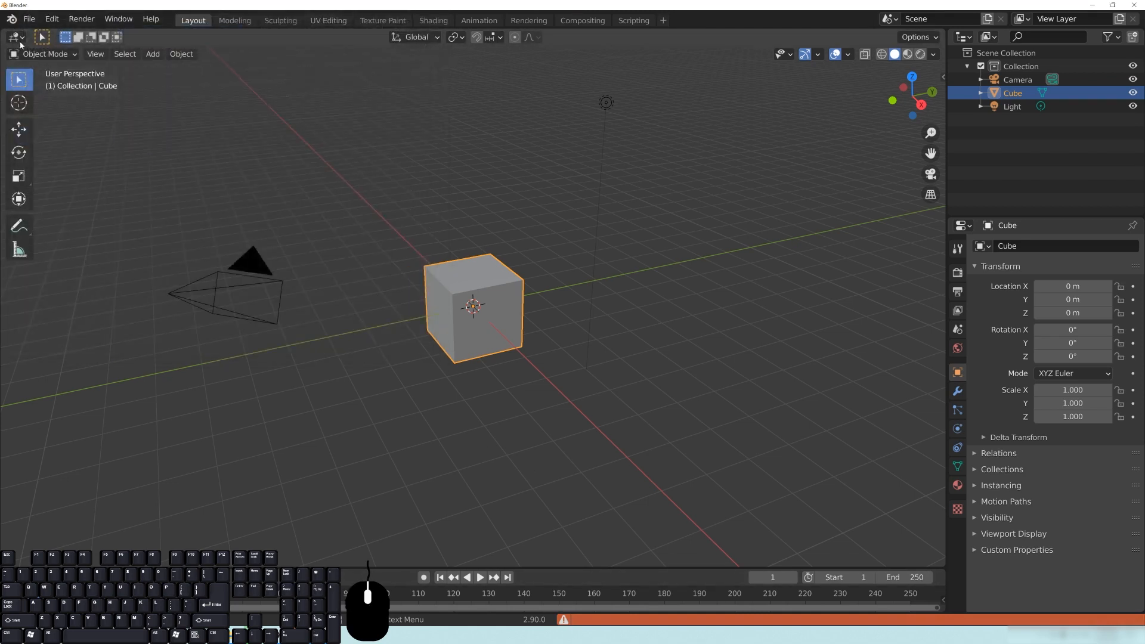
- Restart Blender to complete the add-on removal and dismiss the splash screen
click(1134, 7)
click(230, 634)
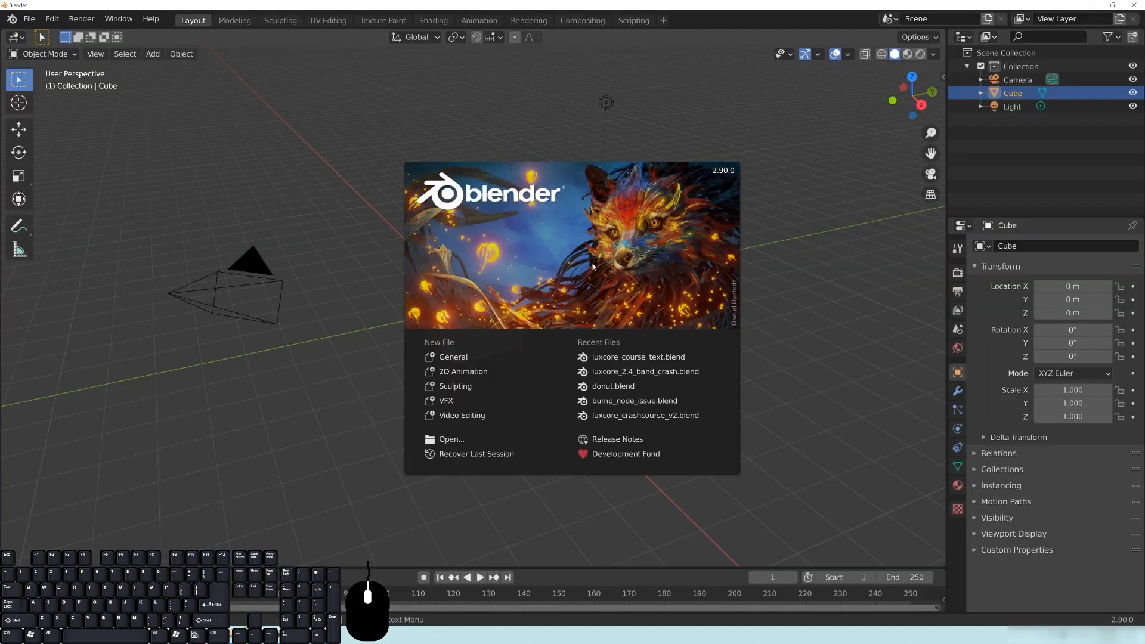
click(489, 106)
- Open the add-on preferences, filter the list by "lux" and expand the Render: LuxCore entry
click(52, 19)
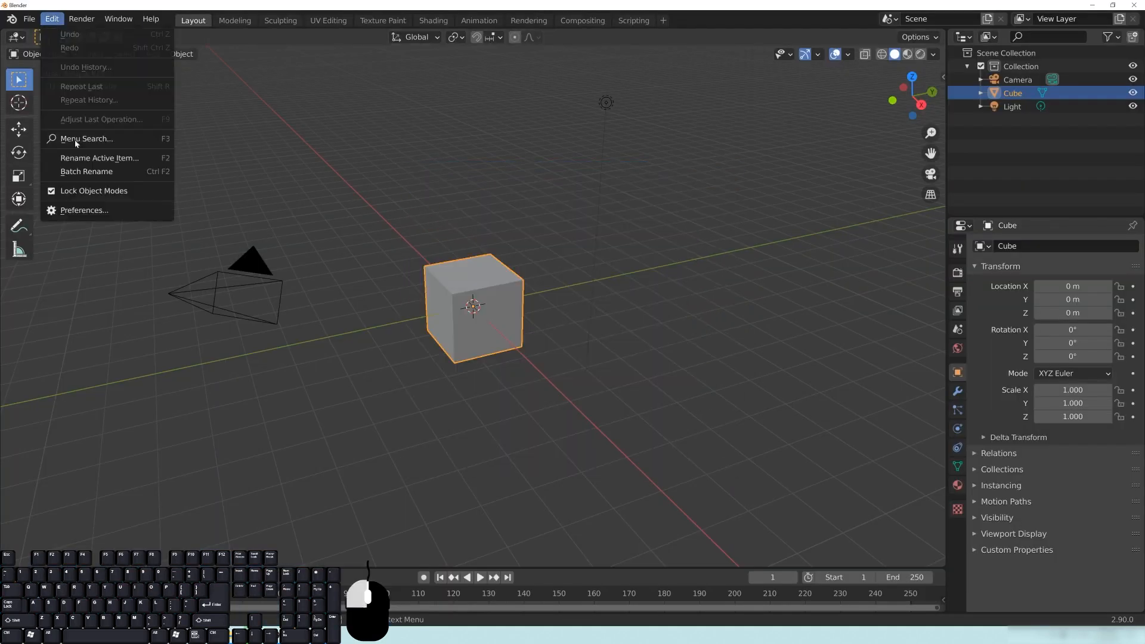
click(75, 209)
text(lux)
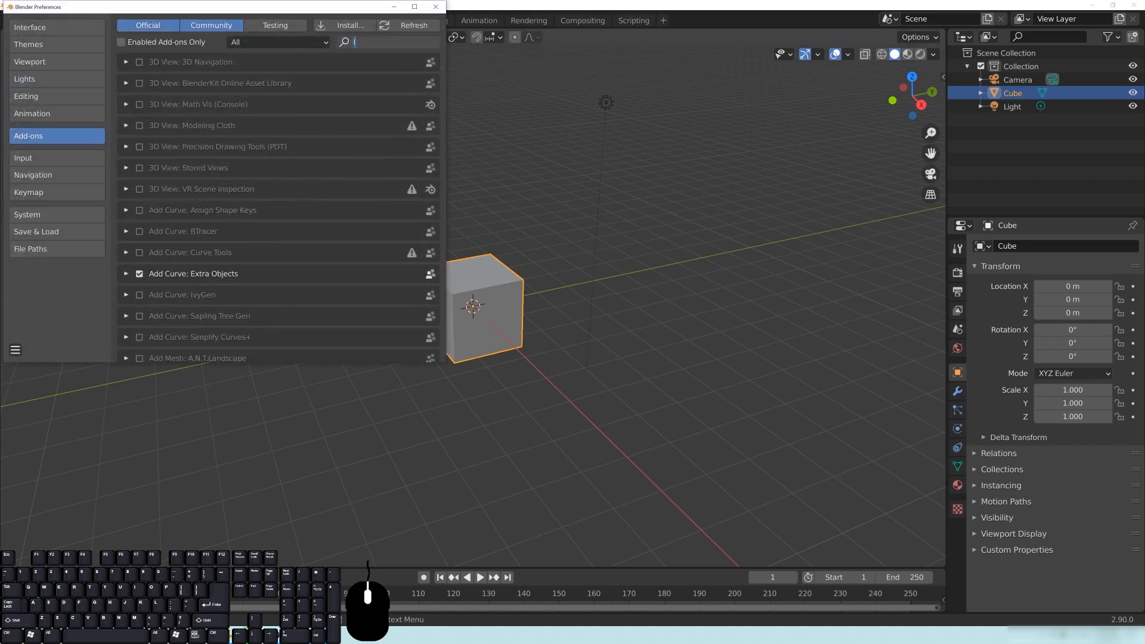
key(Return)
click(127, 62)
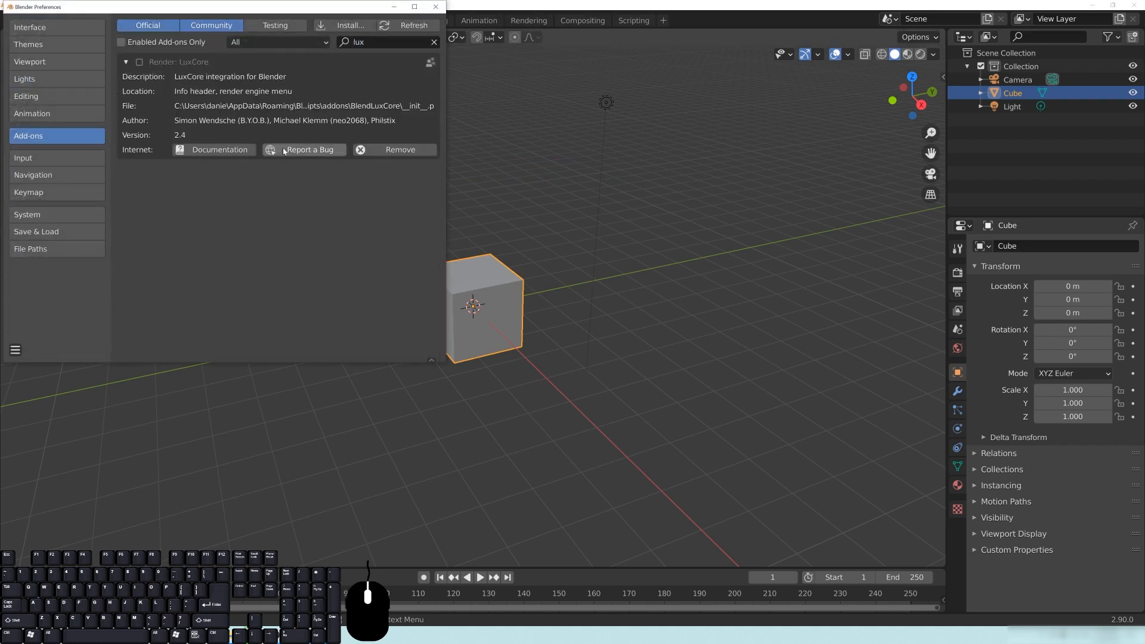
- Remove the LuxCore 2.4 add-on with confirmation, close the preferences and quit Blender
click(385, 150)
click(237, 210)
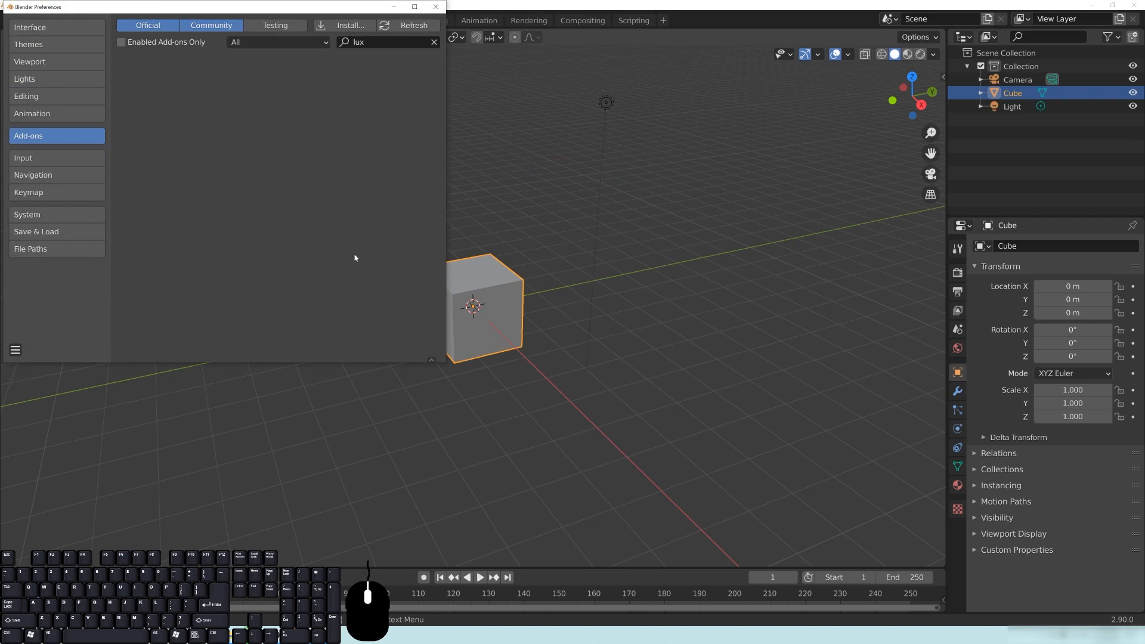
click(435, 6)
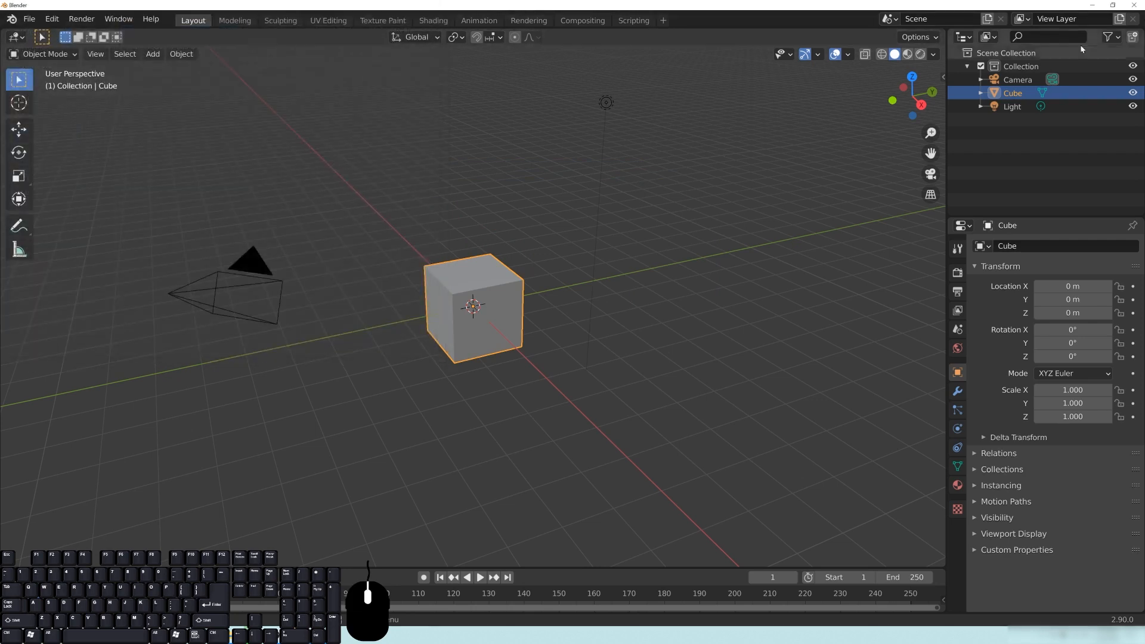
click(1133, 6)
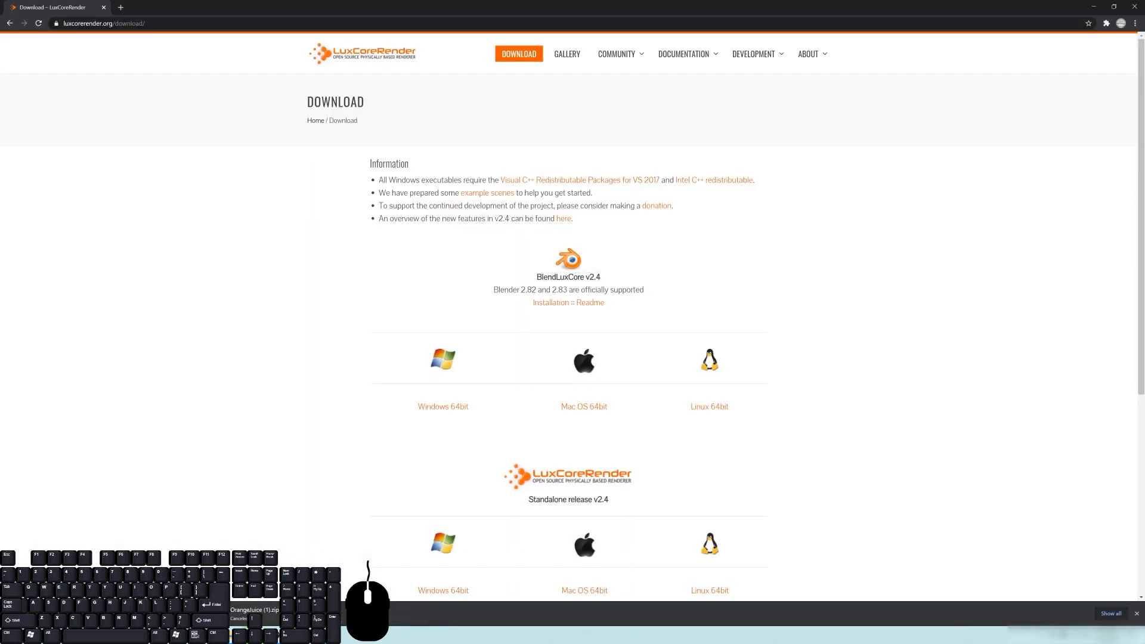
- Switch to File Explorer, shrink its window over the browser page and open the Downloads folder
click(229, 635)
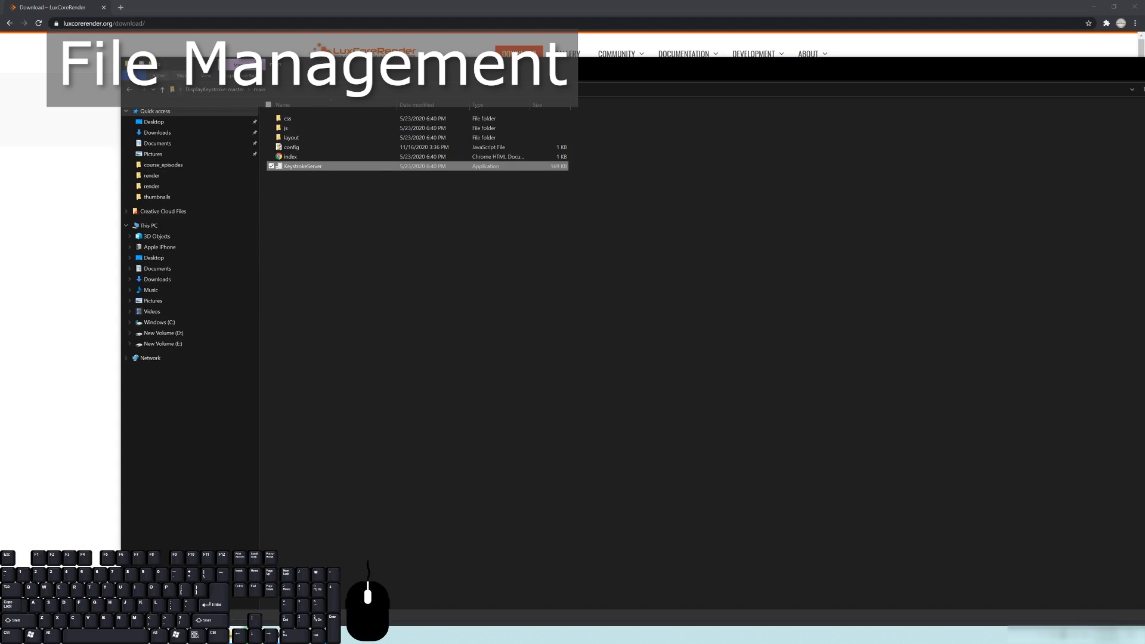
drag(123, 58, 400, 208)
drag(760, 213, 663, 62)
drag(440, 277, 542, 275)
drag(819, 62, 855, 17)
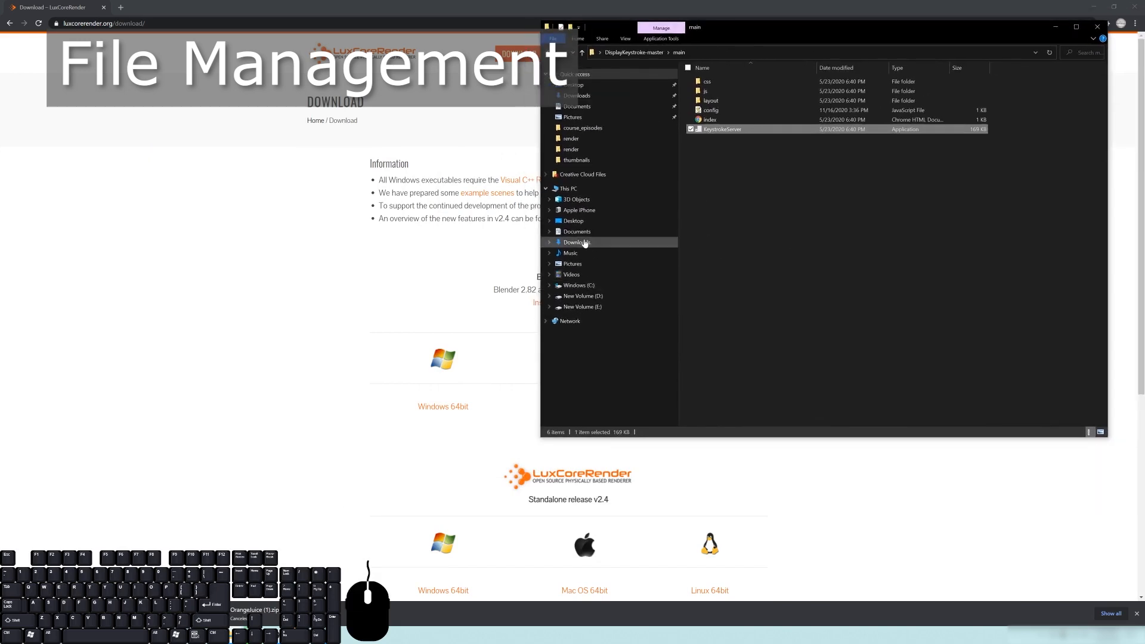
click(577, 242)
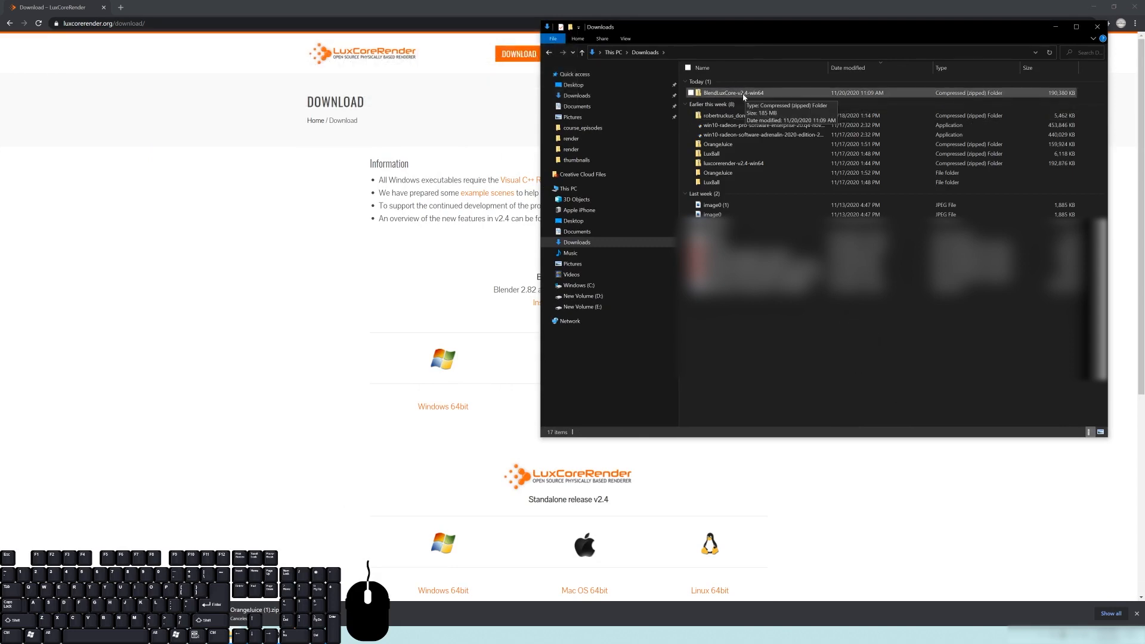
- Open a second File Explorer window beside the first and browse it to C:\BLENDER_ADDONS\luxcore
drag(783, 31, 248, 43)
key(ctrl+n)
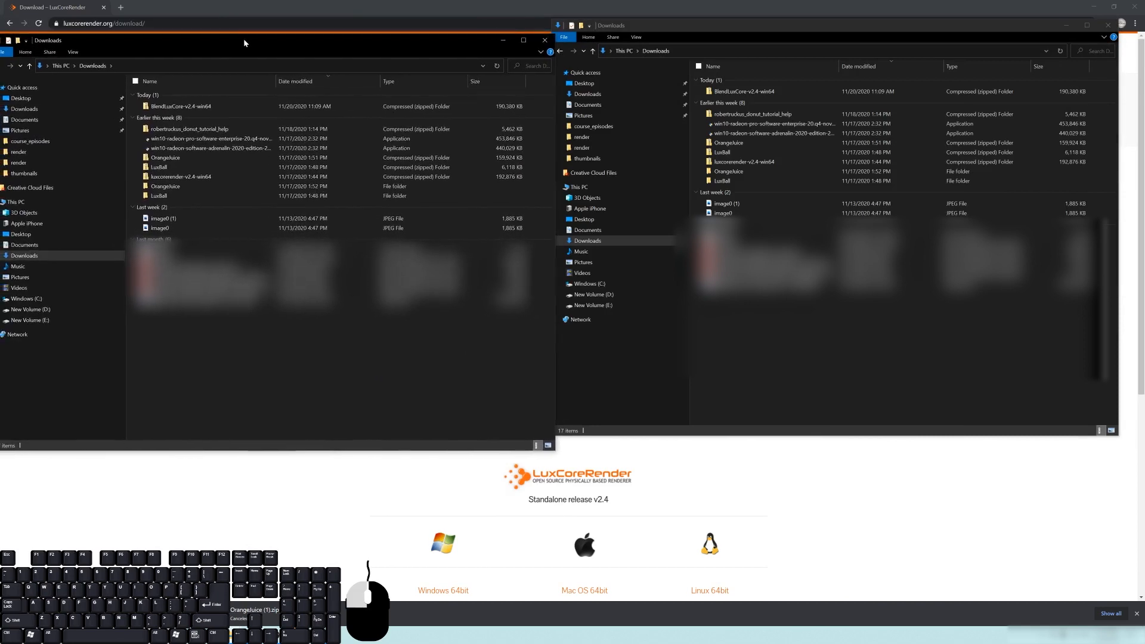
click(27, 299)
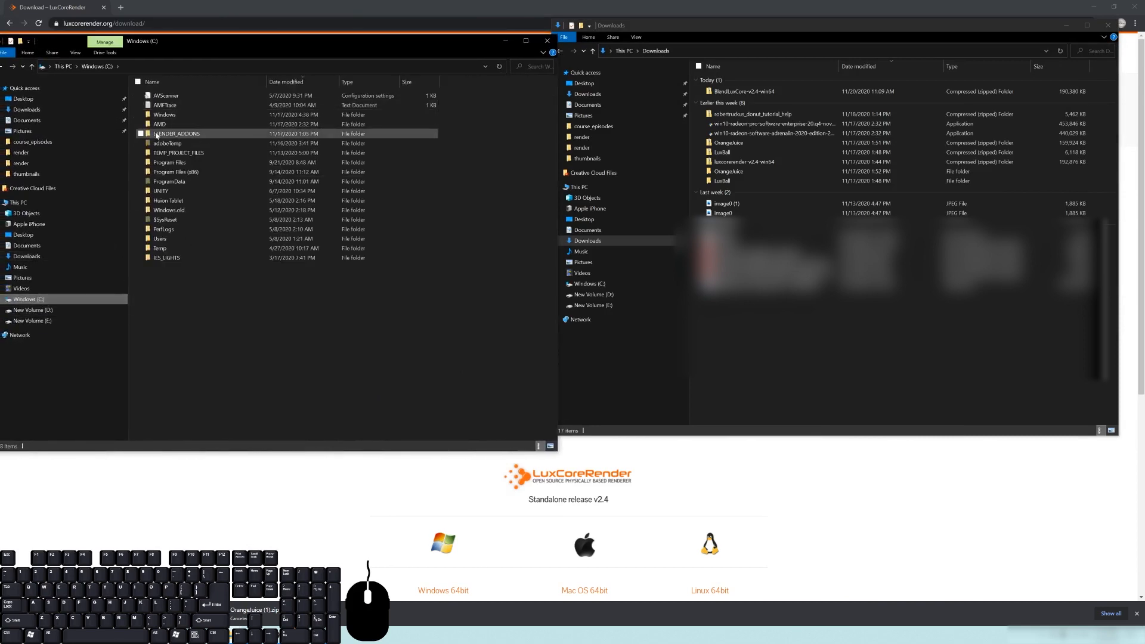
click(161, 135)
double_click(227, 135)
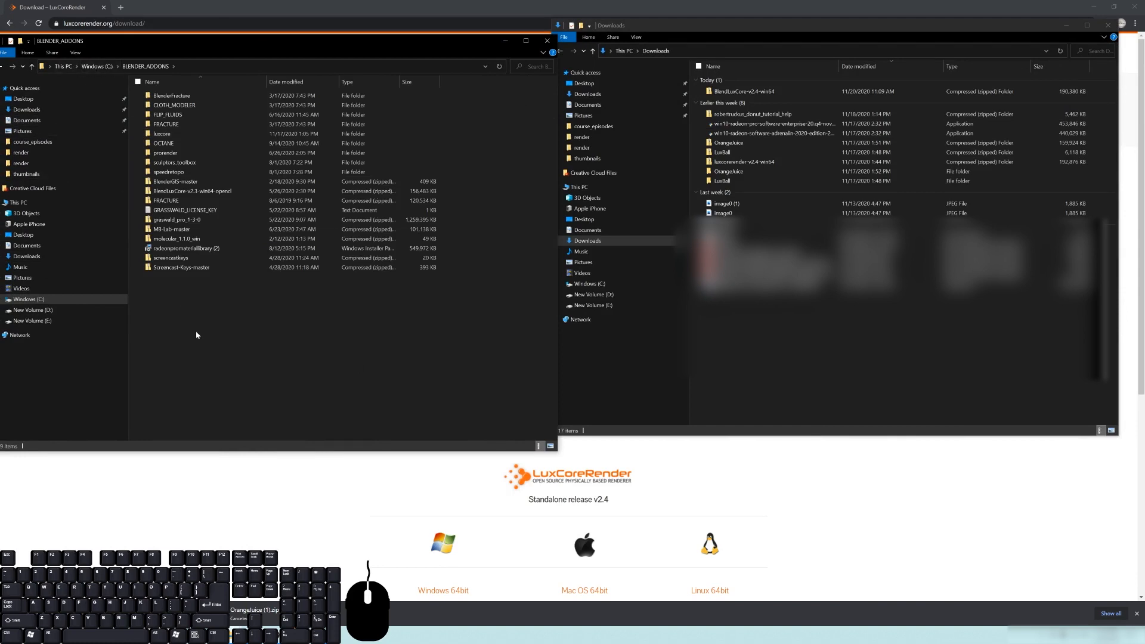
double_click(160, 134)
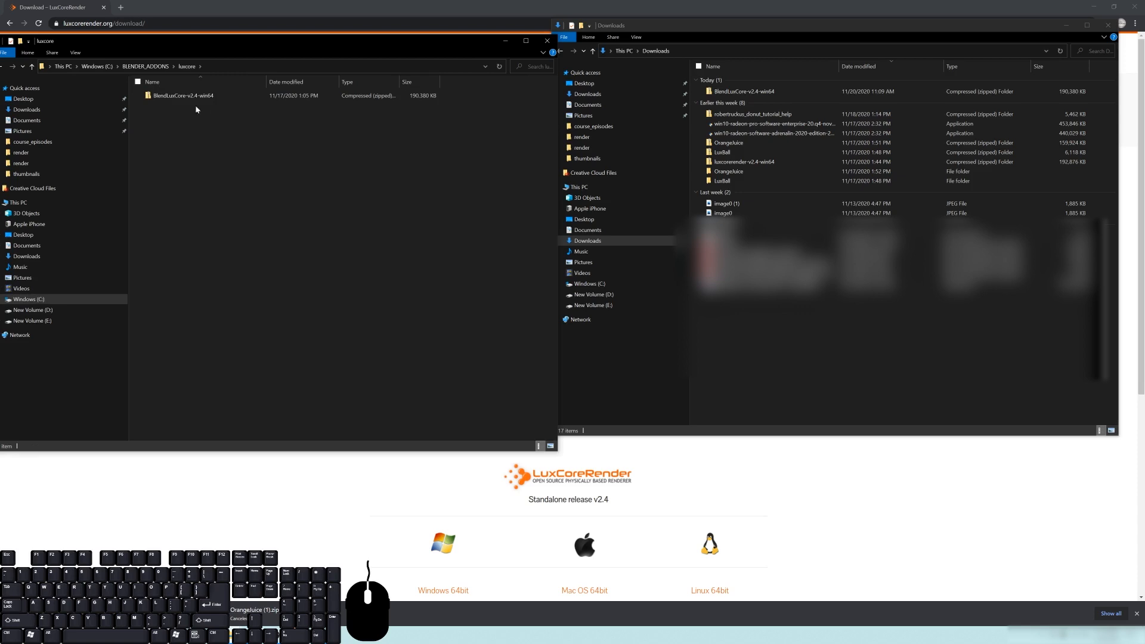
- Create a folder named "development" inside the luxcore folder
right_click(230, 163)
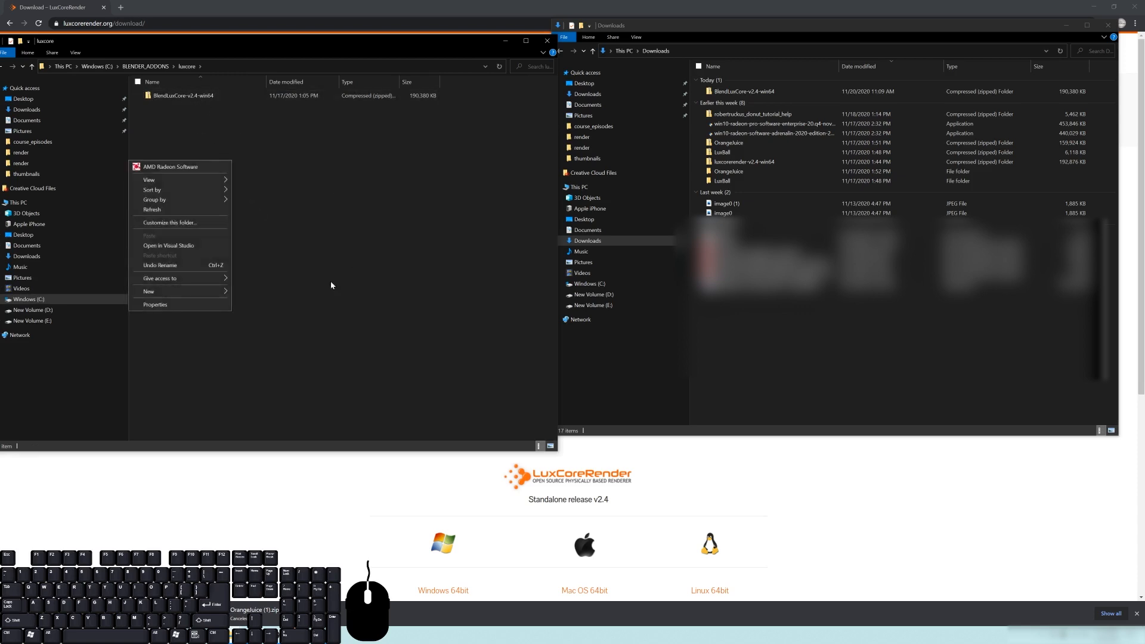
mouse_move(187, 290)
click(275, 292)
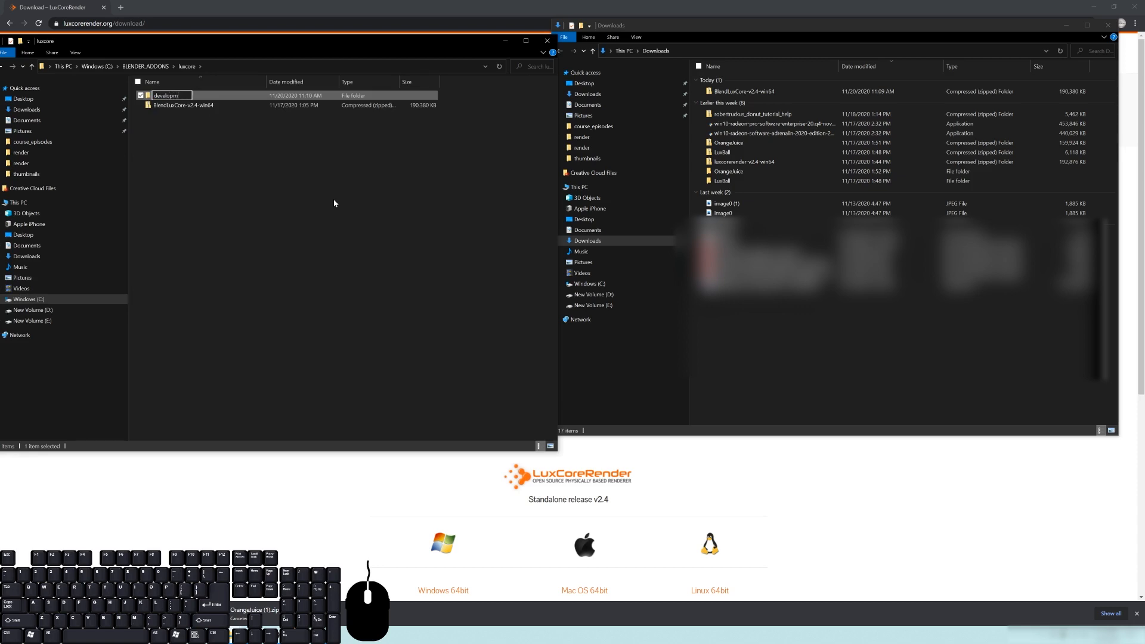
key(Return)
- Create a second folder inside luxcore and name it "release"
right_click(162, 204)
mouse_move(239, 334)
click(285, 335)
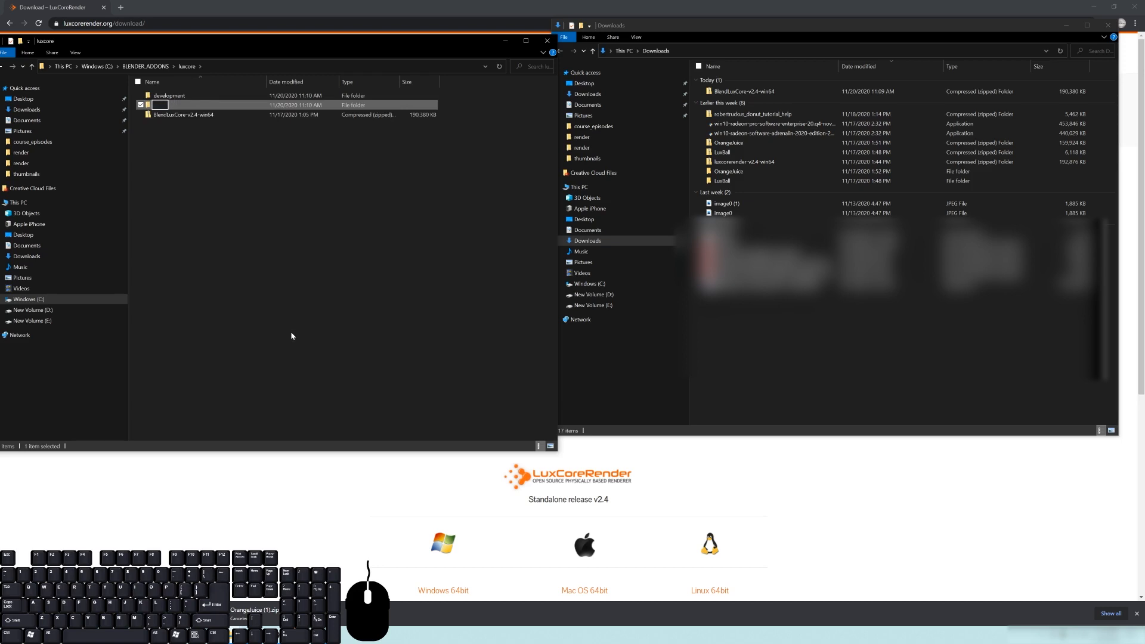
key(Return)
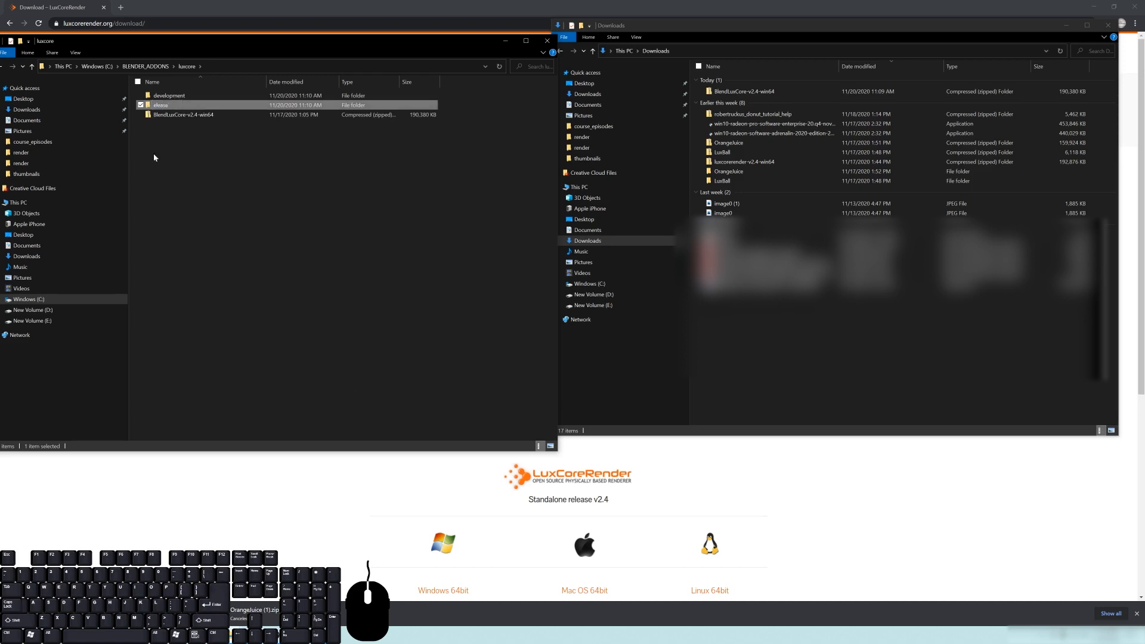
click(157, 105)
text(r)
click(227, 176)
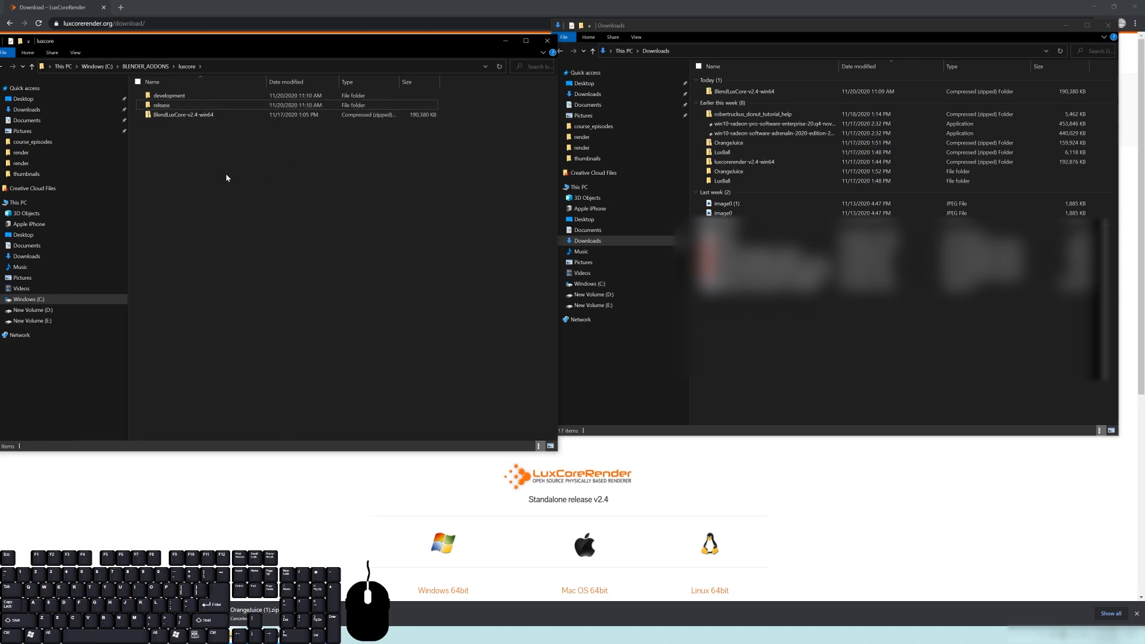
- Move the BlendLuxCore-v2.4-win64 archive into the release folder and open that folder
click(191, 115)
mouse_move(177, 118)
mouse_down()
mouse_move(273, 126)
mouse_move(236, 160)
mouse_move(194, 114)
mouse_move(170, 110)
mouse_up()
double_click(179, 105)
drag(298, 46, 479, 88)
click(358, 85)
click(456, 245)
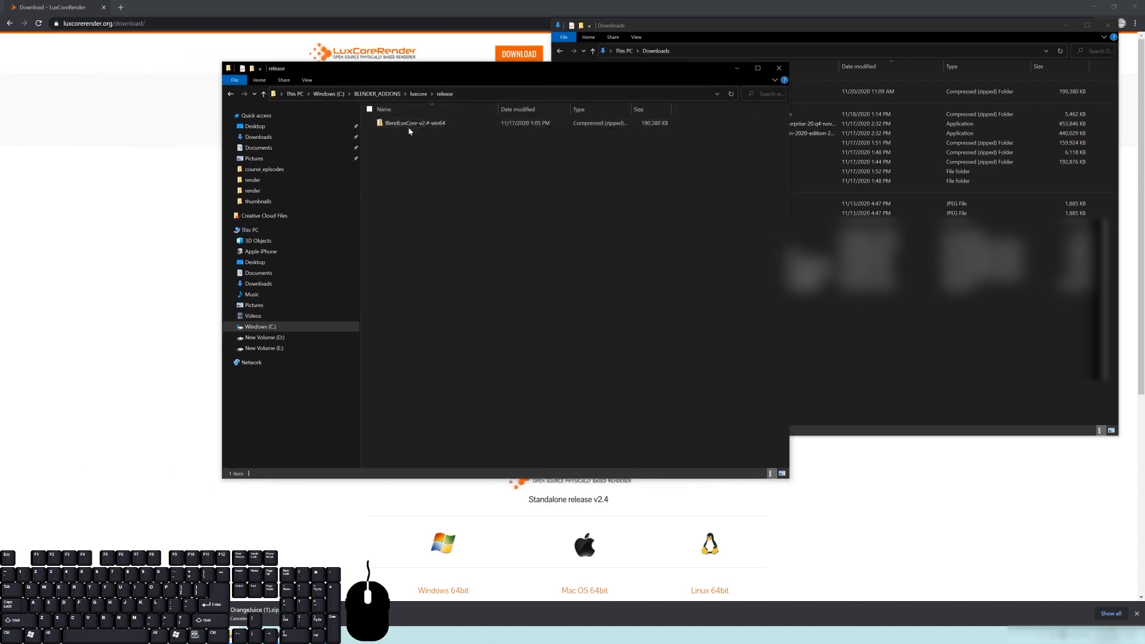
drag(445, 74, 450, 74)
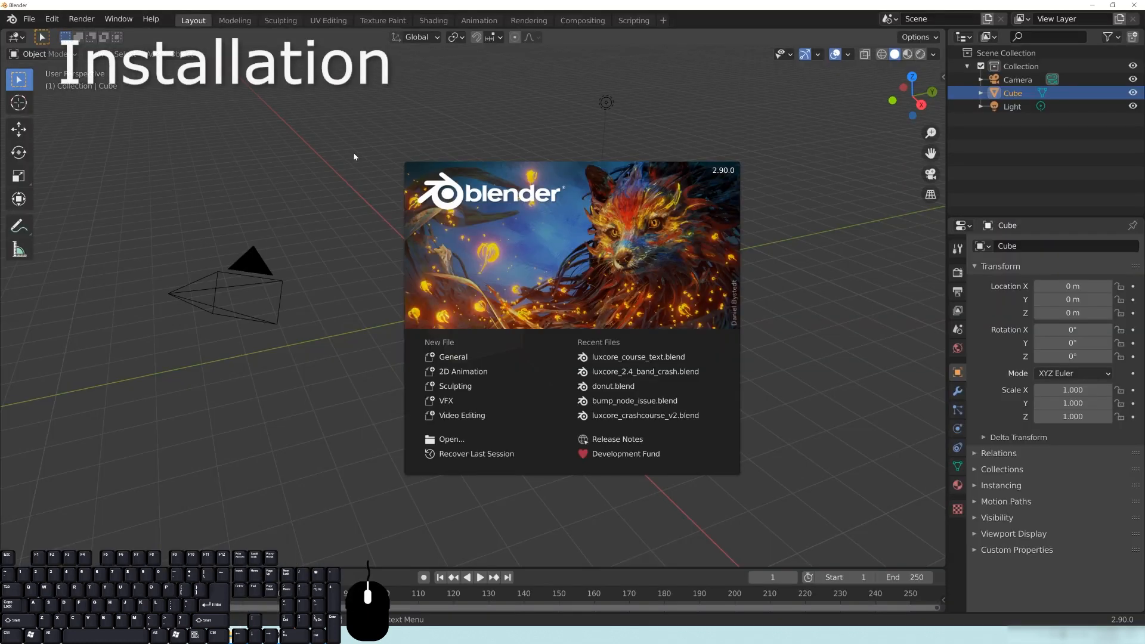
- Switch to Blender, open the add-on preferences and move the Preferences window towards the middle of the viewport
click(353, 152)
click(53, 19)
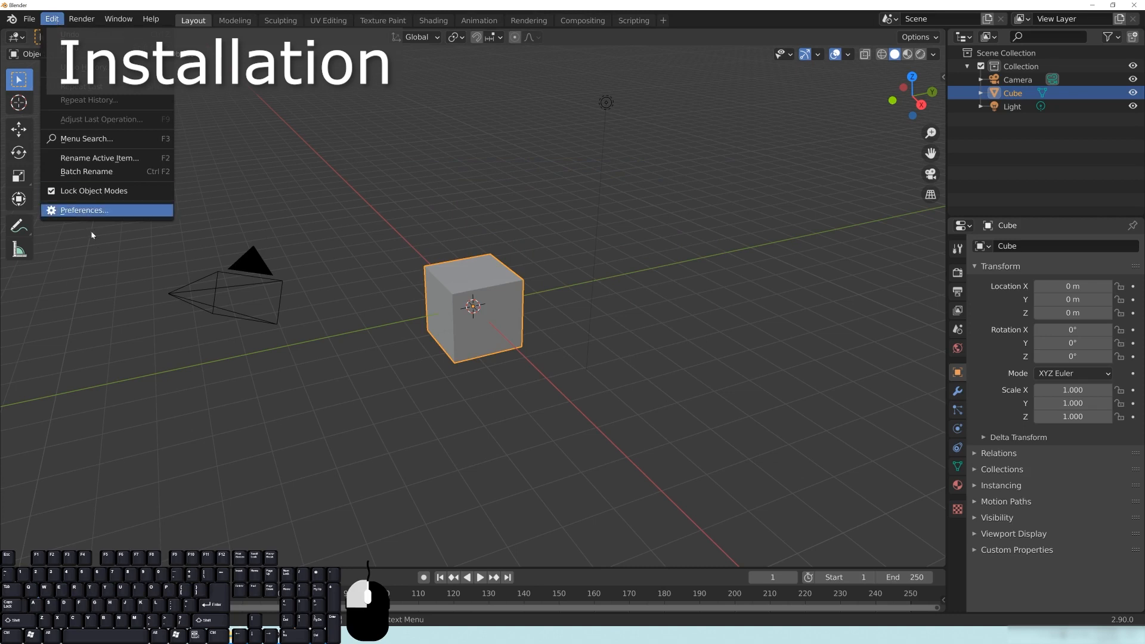
click(84, 210)
click(350, 27)
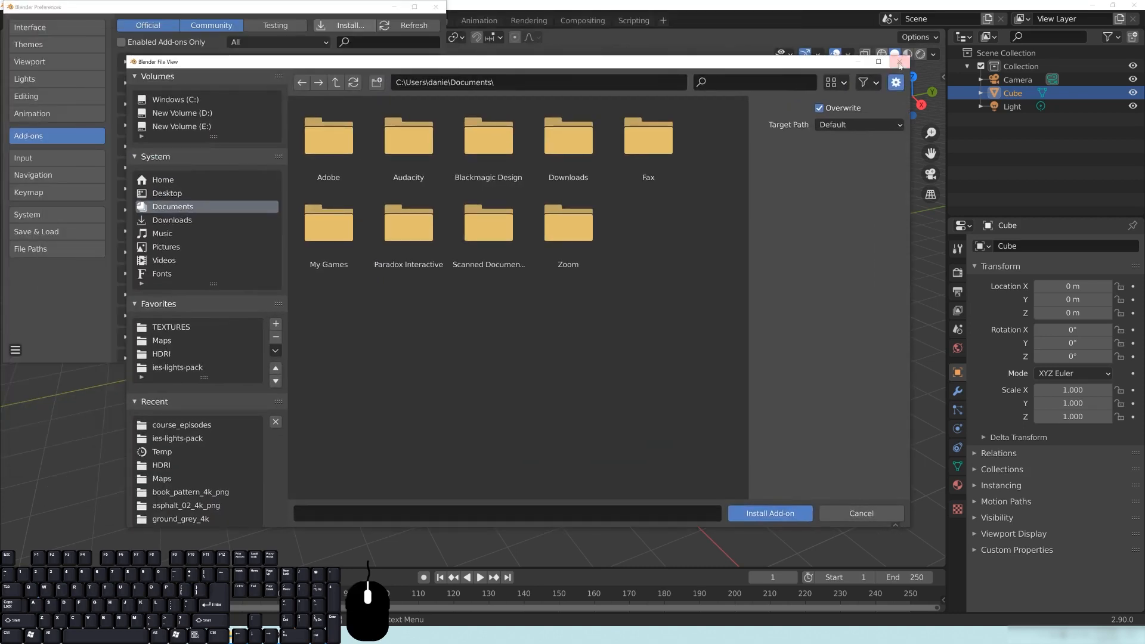
click(899, 62)
drag(319, 9, 609, 118)
drag(353, 117, 249, 117)
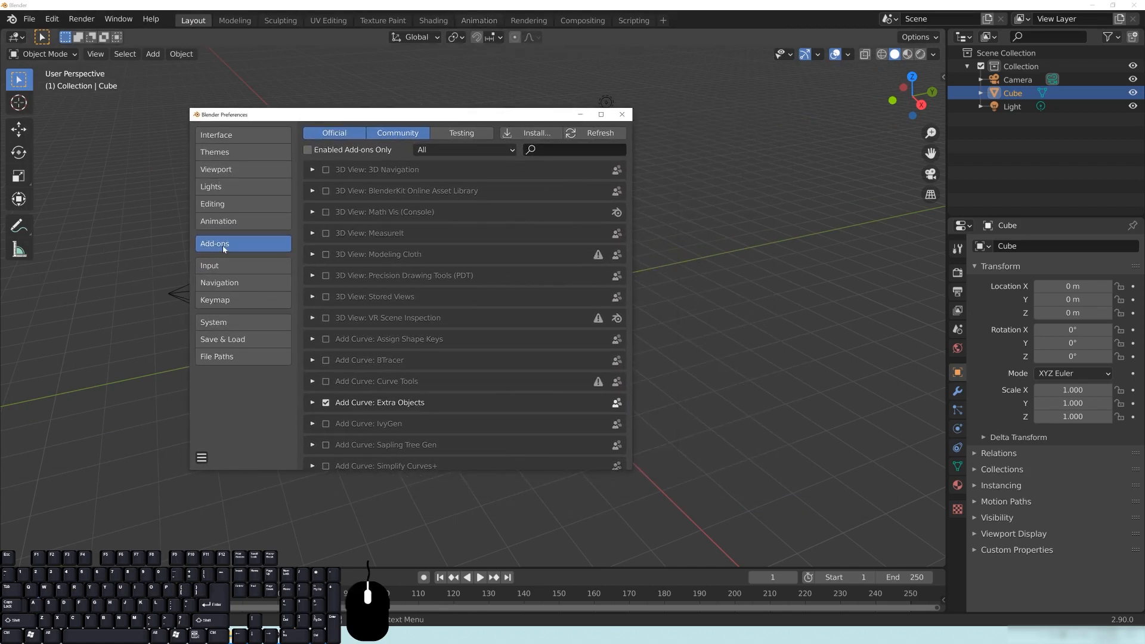
- Install the BlendLuxCore-v2.4-win64.zip add-on from C:\BLENDER_ADDONS\luxcore\release\
click(528, 132)
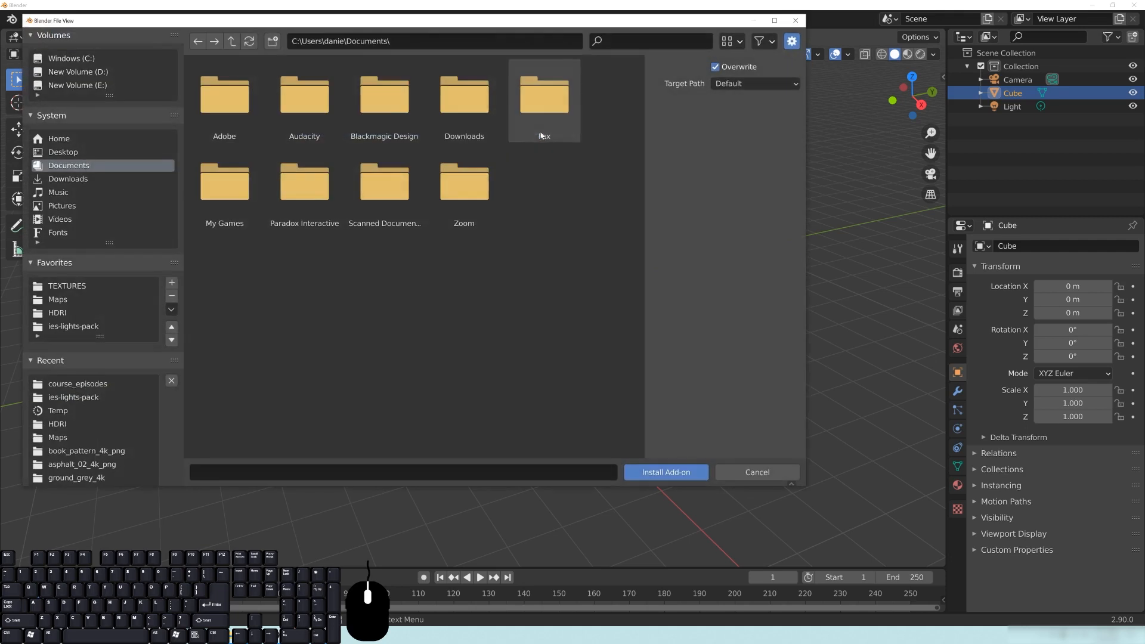
text(C:\BLENDER_ADDONS\luxcore\release\)
key(Return)
click(233, 95)
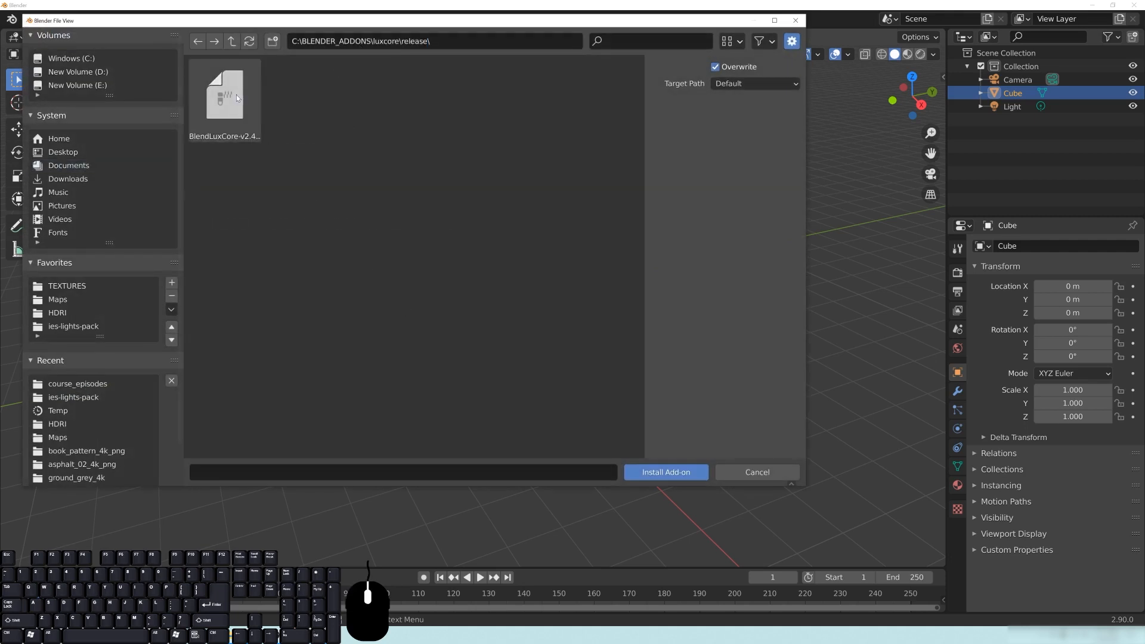
click(647, 474)
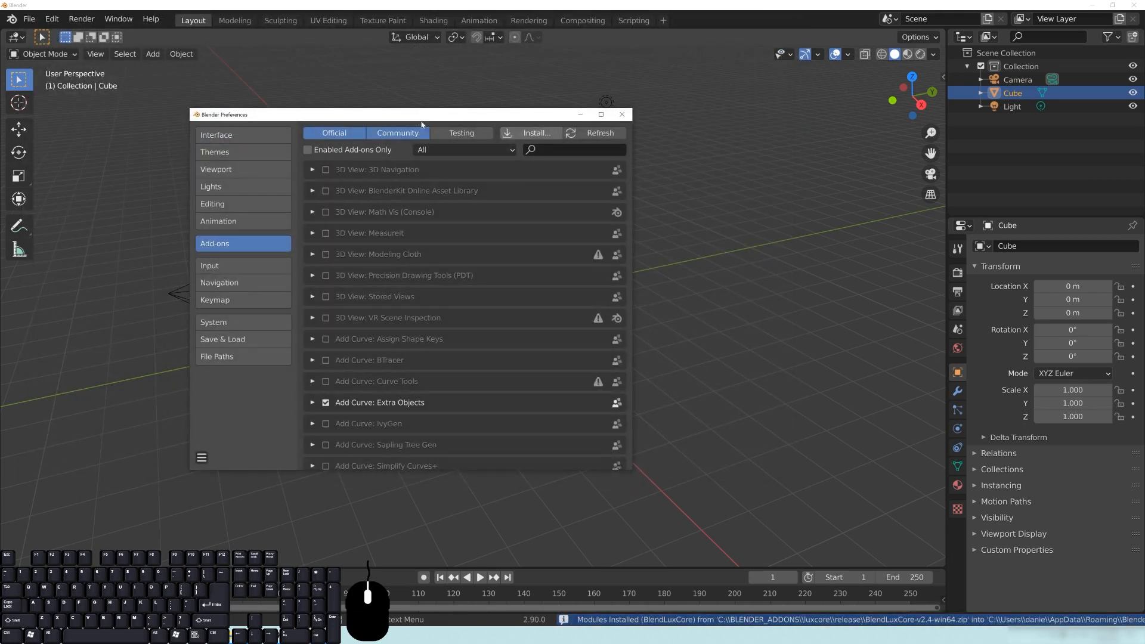
- Expand and enable the Render: LuxCore add-on, and close the preferences
click(312, 169)
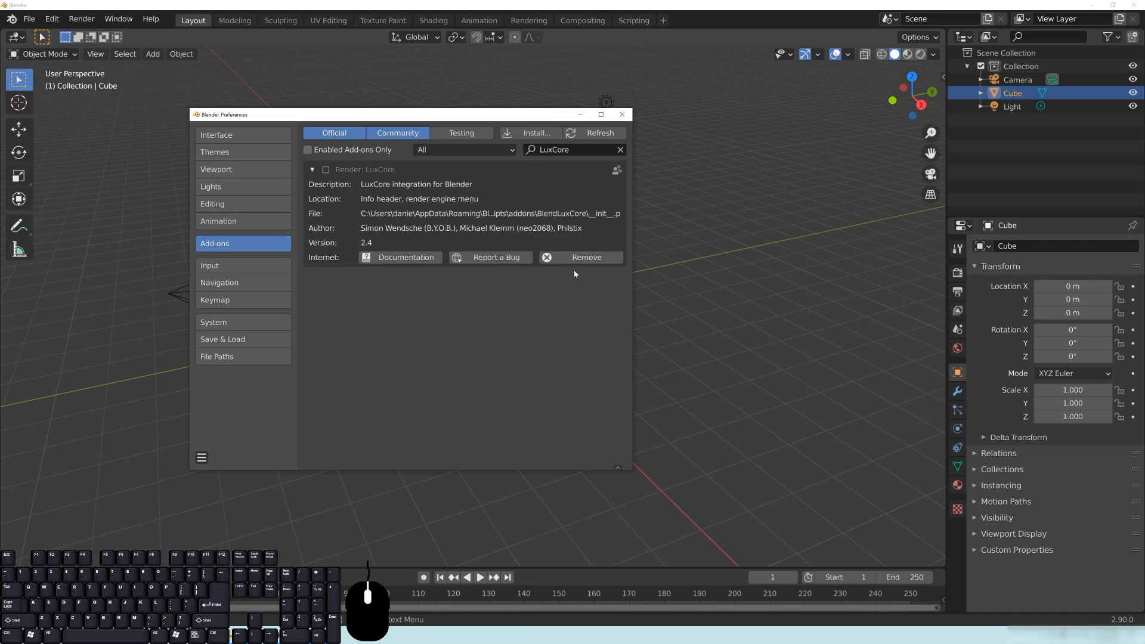
click(326, 171)
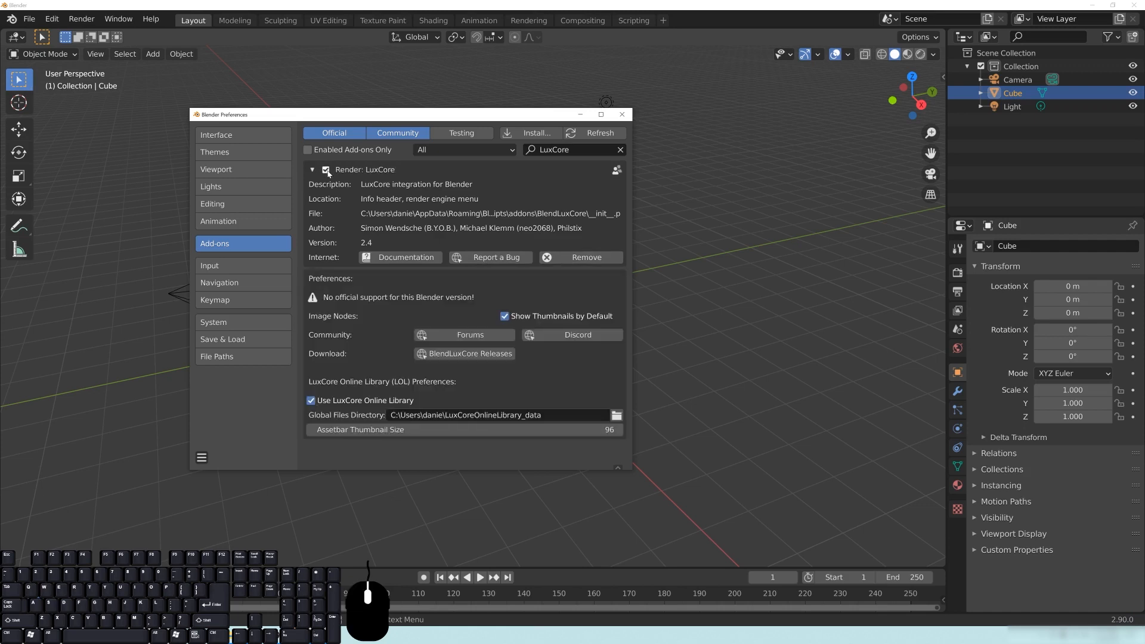
click(627, 114)
- Set the scene's render engine to LuxCore in the render properties
middle_drag(650, 307, 489, 295)
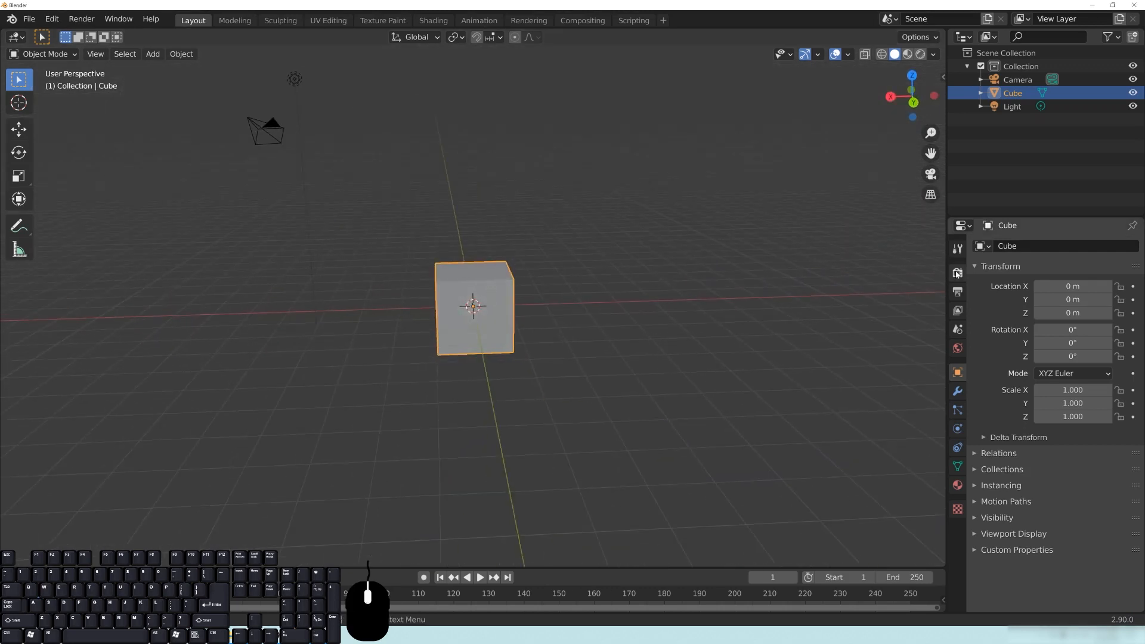
click(957, 274)
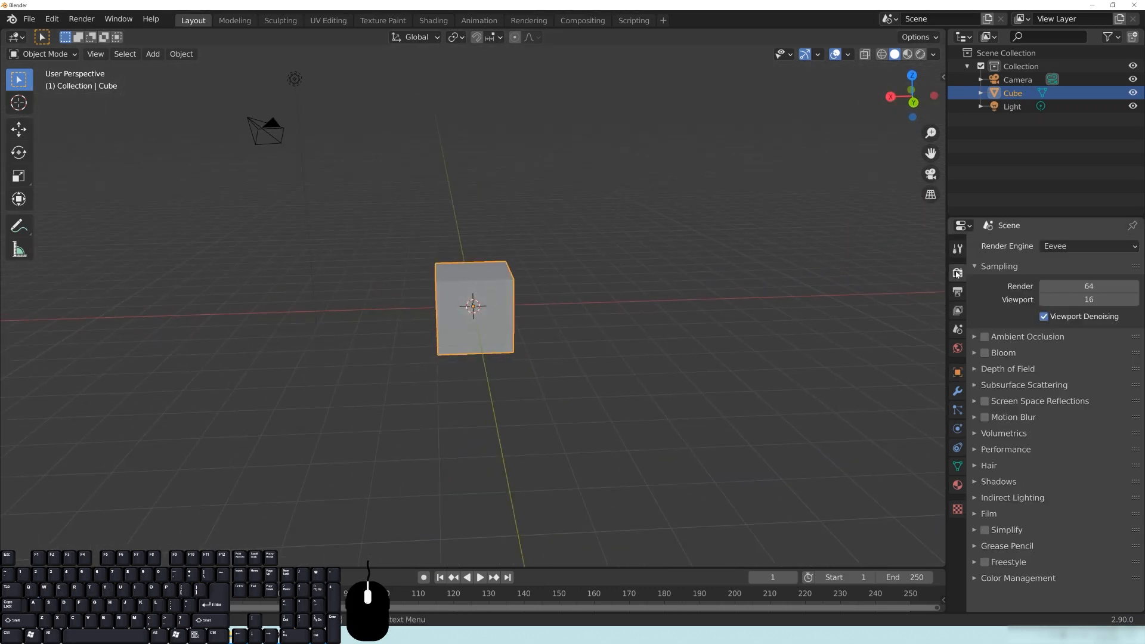
middle_drag(779, 277, 375, 275)
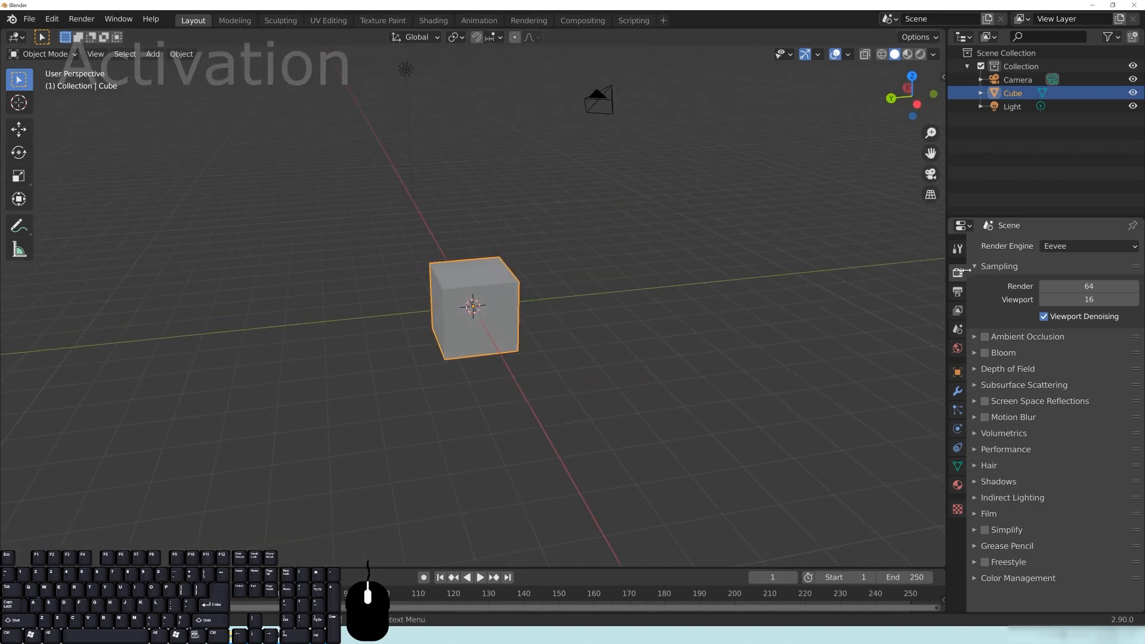
click(1066, 247)
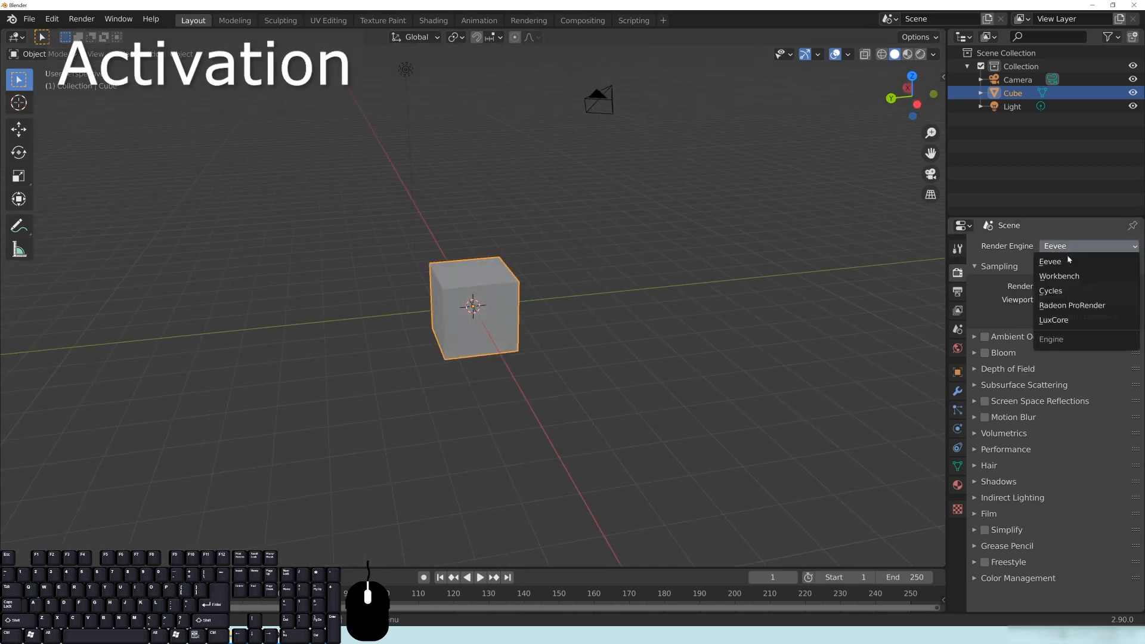
click(1048, 324)
- Examine the CPU and GPU choices for the LuxCore render device and keep the device on CPU
middle_drag(750, 292, 688, 296)
click(1067, 264)
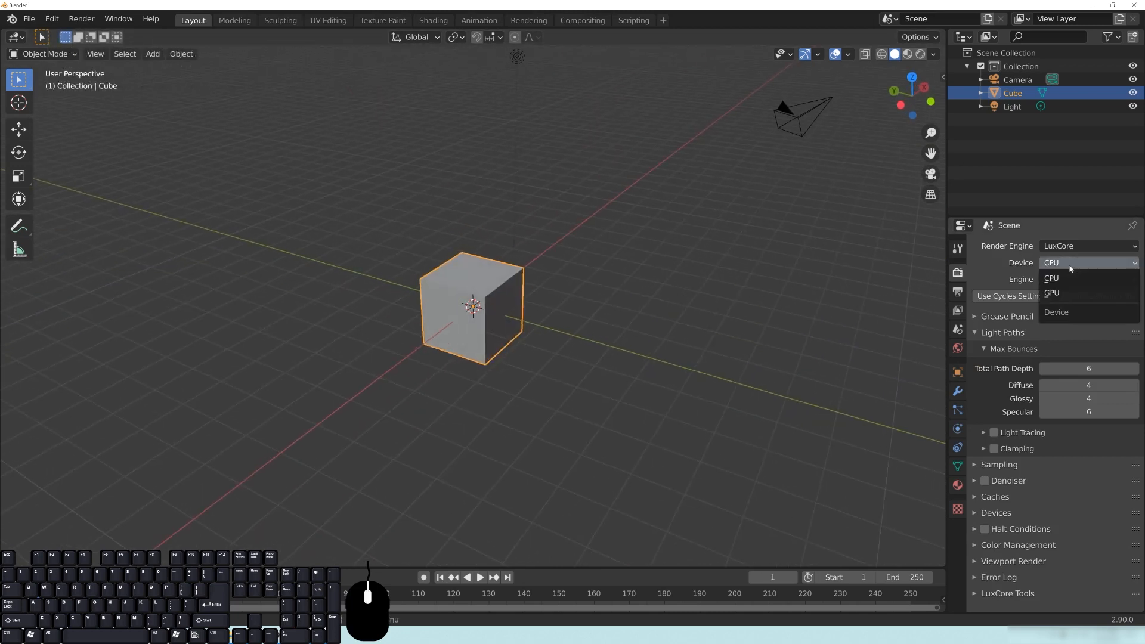
click(1067, 265)
click(1067, 266)
click(1066, 267)
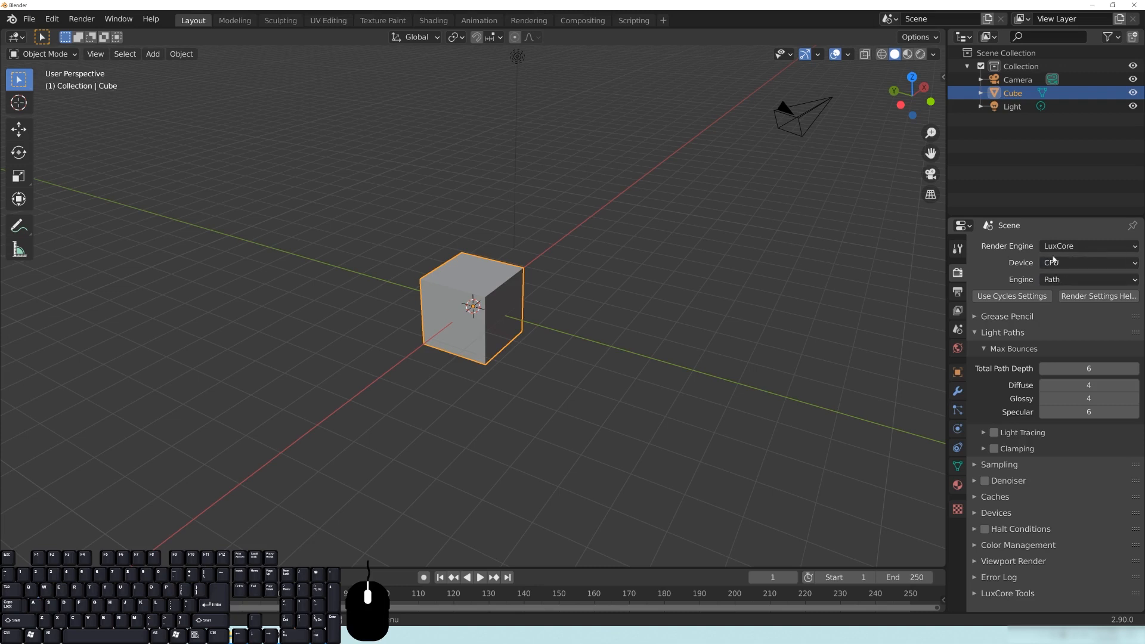
click(1067, 266)
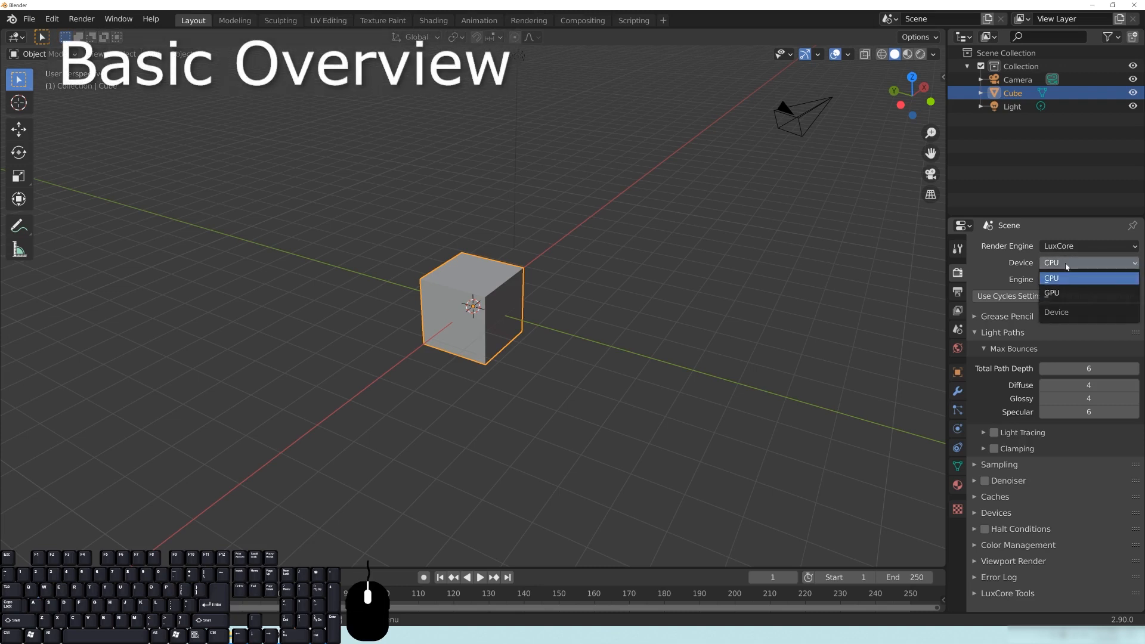
click(1066, 266)
middle_drag(581, 315, 404, 301)
shift+middle_drag(545, 283, 493, 289)
middle_drag(650, 363, 554, 245)
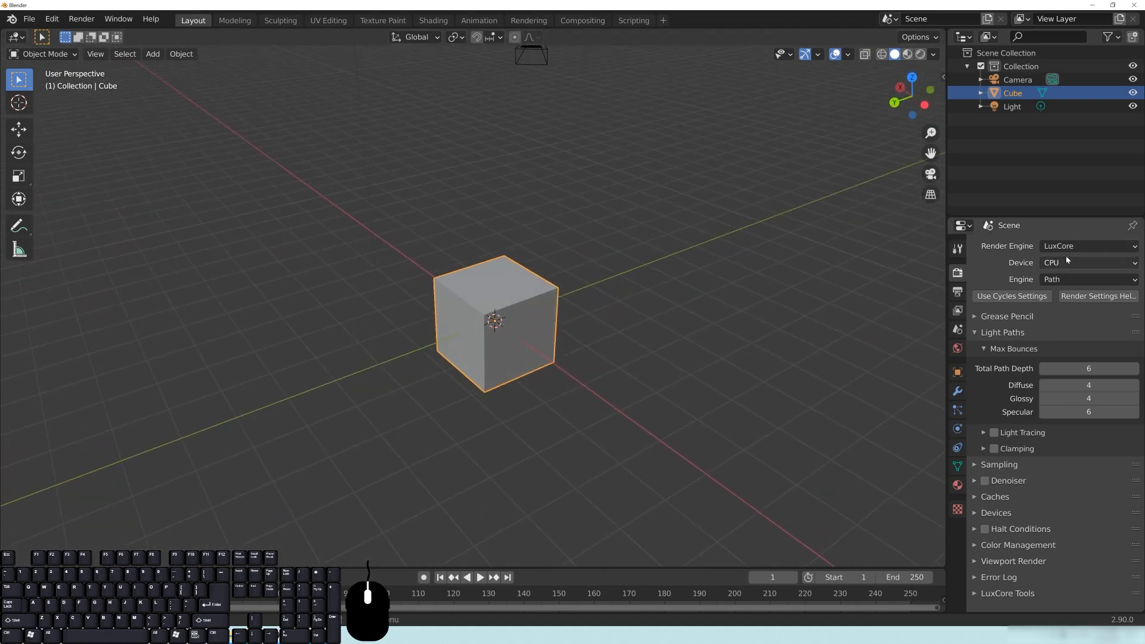
middle_drag(537, 322, 606, 317)
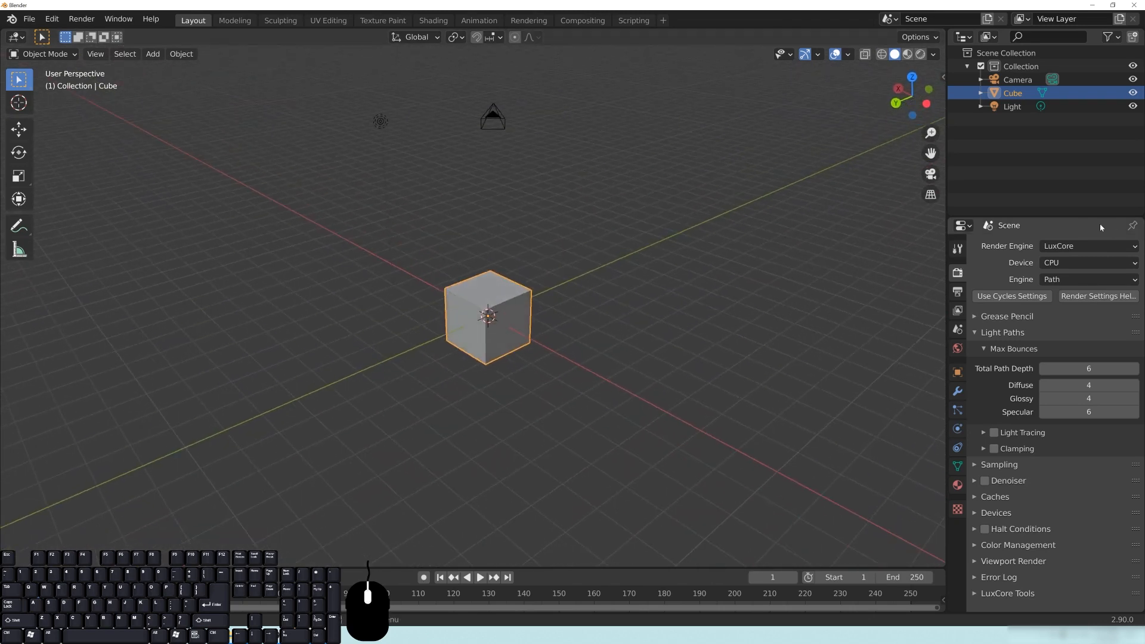
- Look through the Light Paths render settings, including Max Bounces and Light Tracing
click(1004, 334)
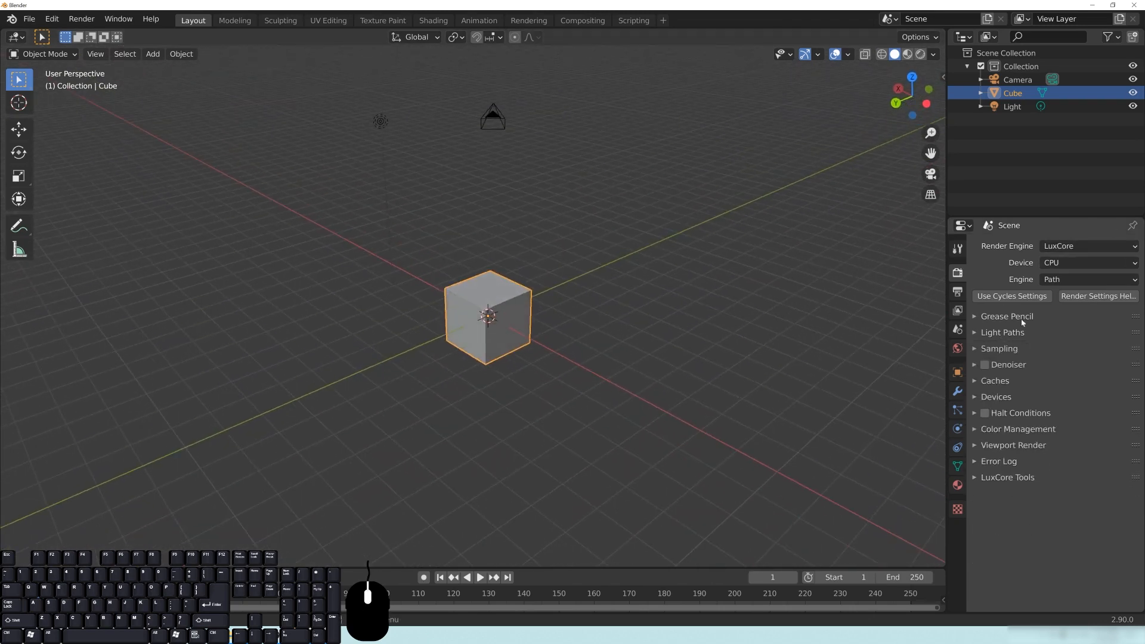
click(1010, 334)
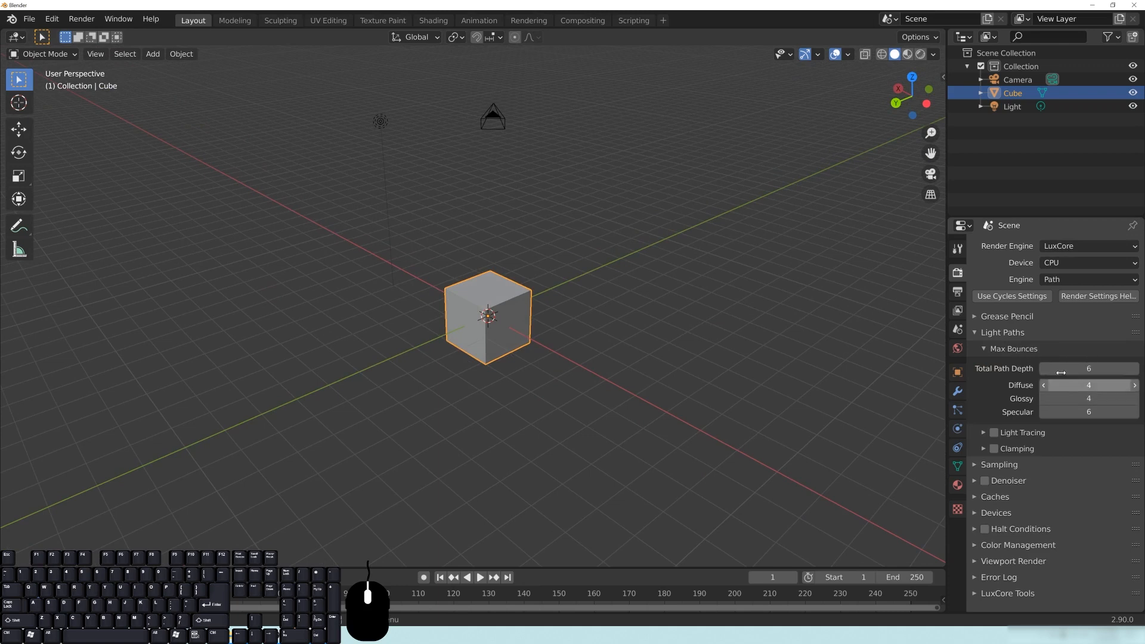
click(1022, 356)
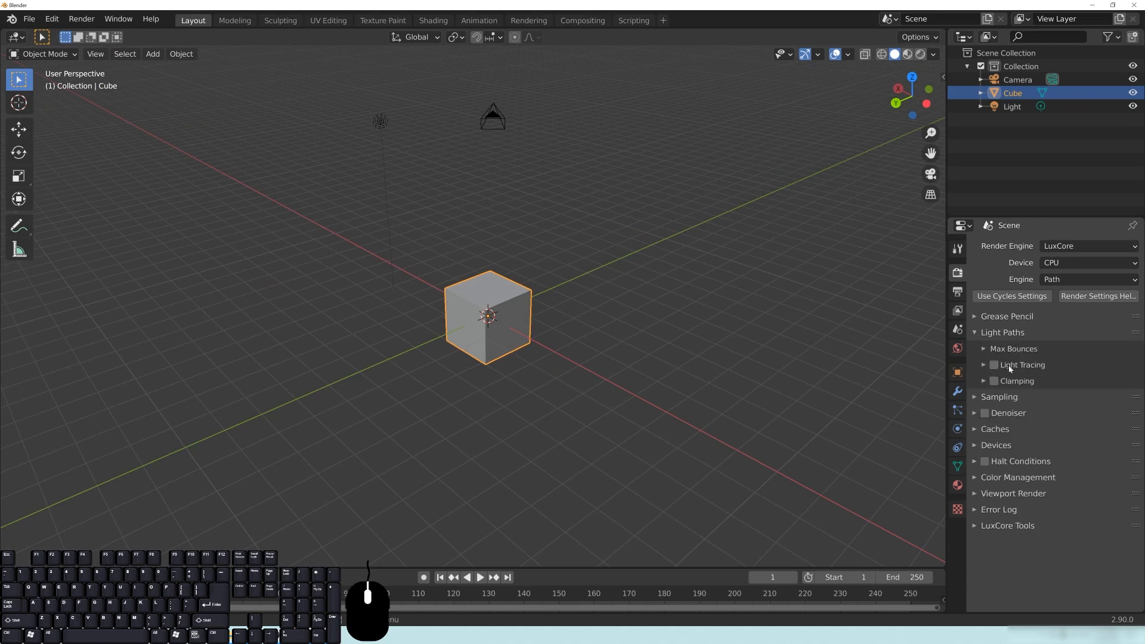
click(1017, 366)
click(1021, 366)
click(1011, 397)
click(1009, 397)
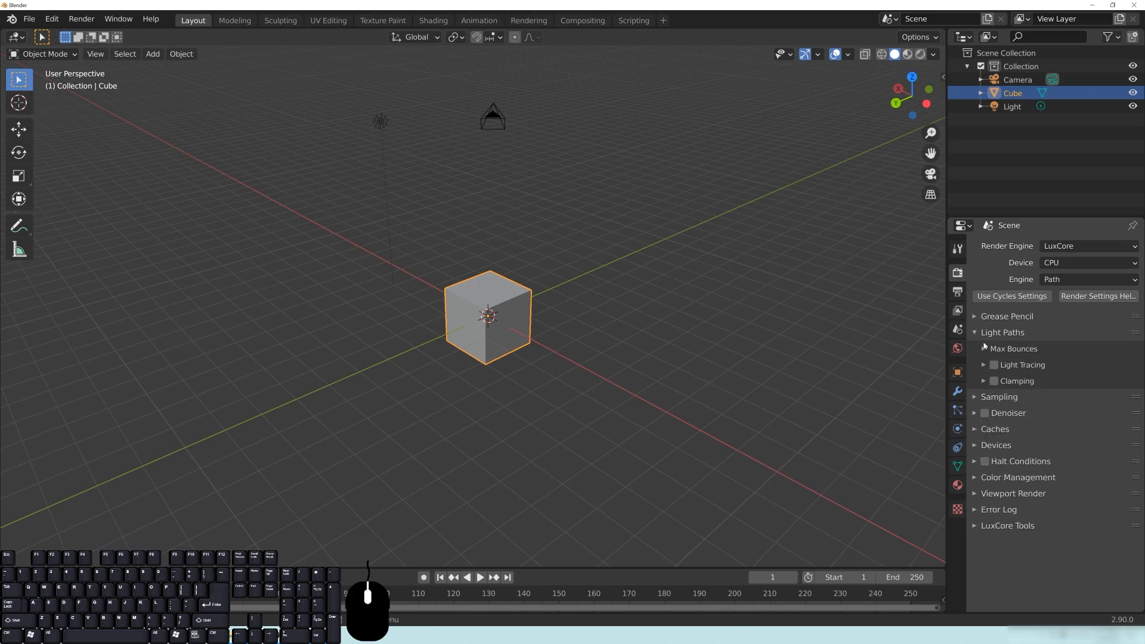
- Examine the Sampling settings with their Adaptive Sampling options, and the Denoiser settings
click(997, 397)
click(1023, 471)
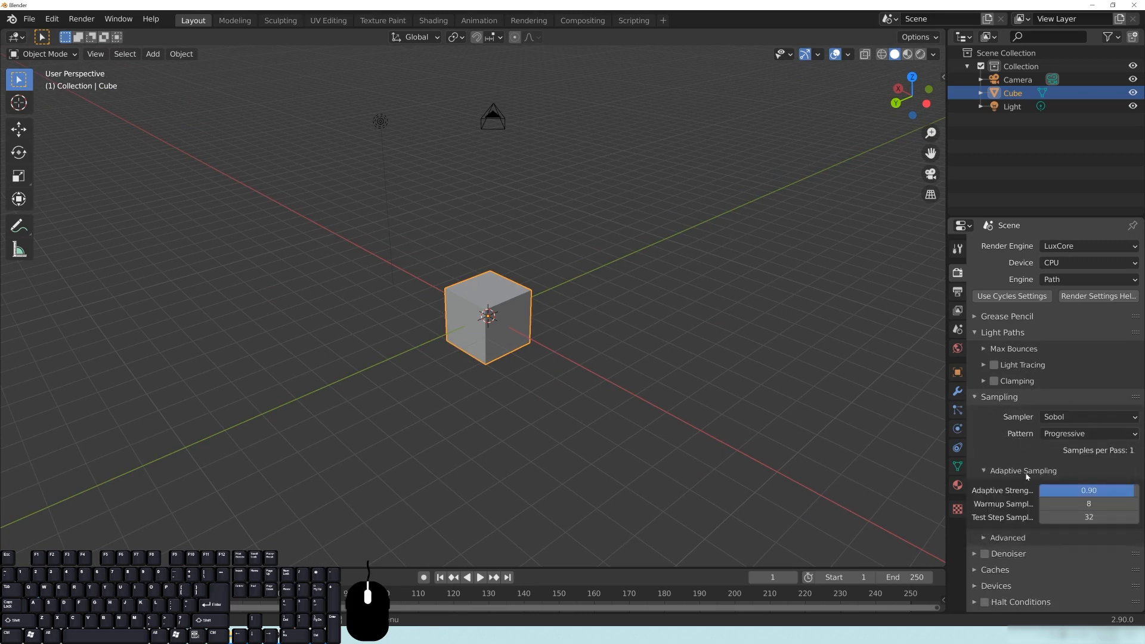
click(1018, 471)
click(999, 396)
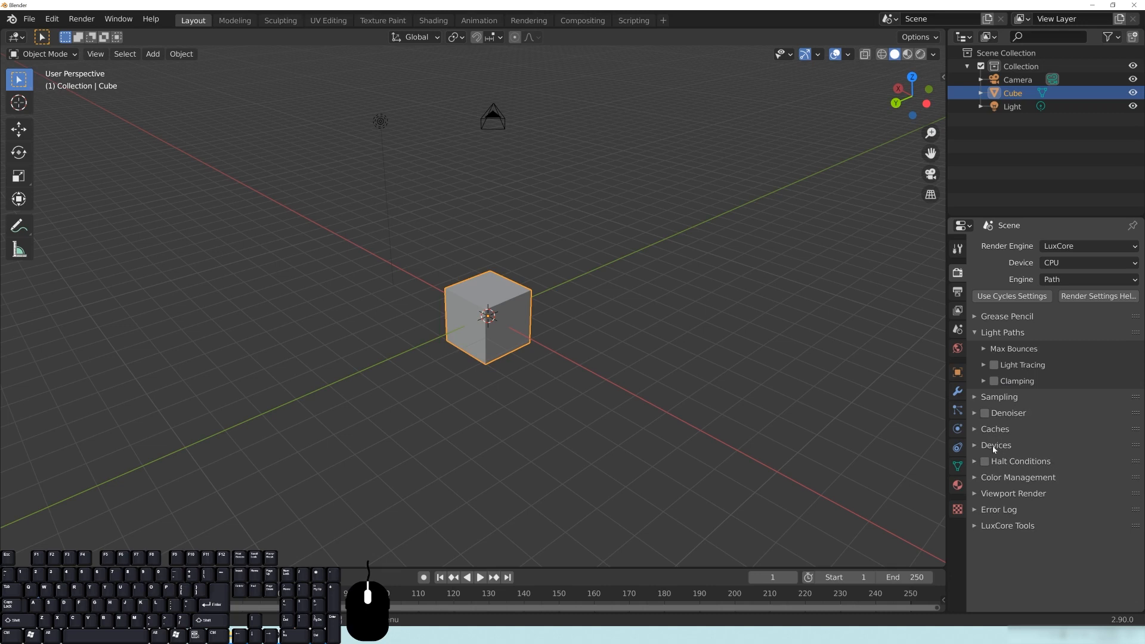
click(1011, 416)
click(1012, 415)
- Widen the properties editor so that the render setting labels can be read in full
mouse_move(572, 298)
middle_down()
mouse_move(671, 298)
mouse_move(577, 293)
middle_up()
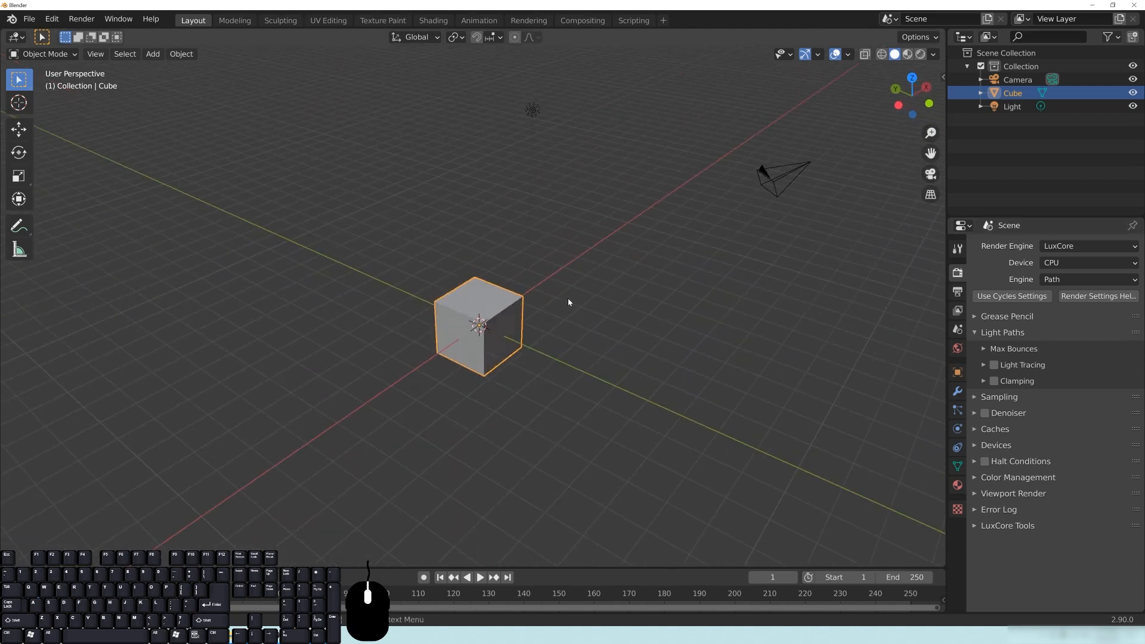
middle_drag(608, 350, 603, 322)
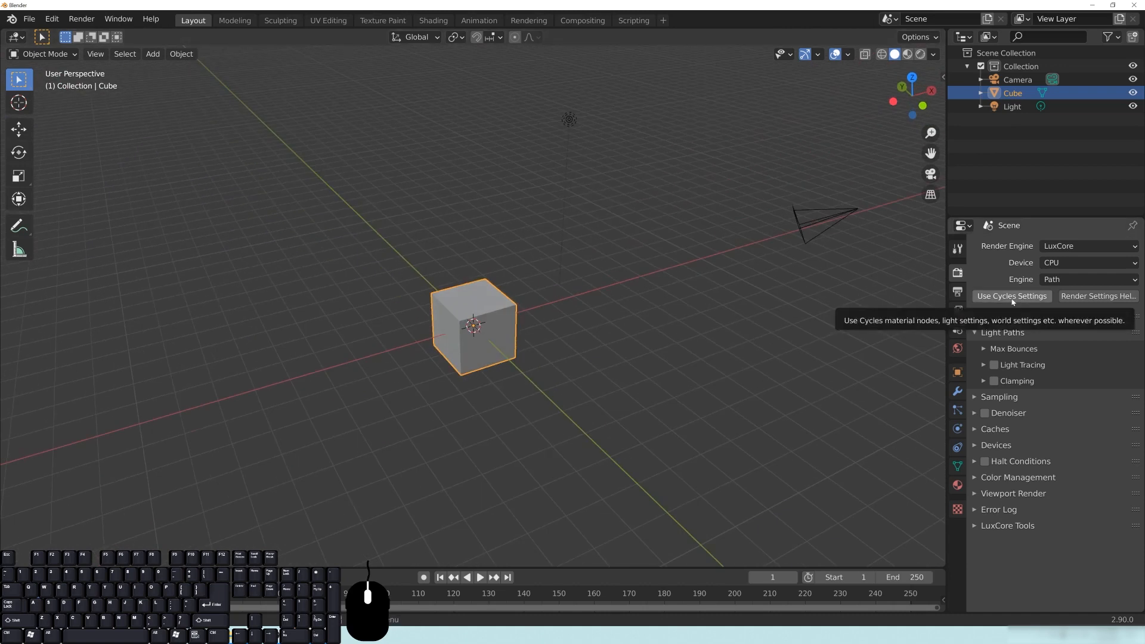
mouse_move(529, 322)
middle_down()
mouse_move(495, 324)
mouse_move(513, 325)
middle_up()
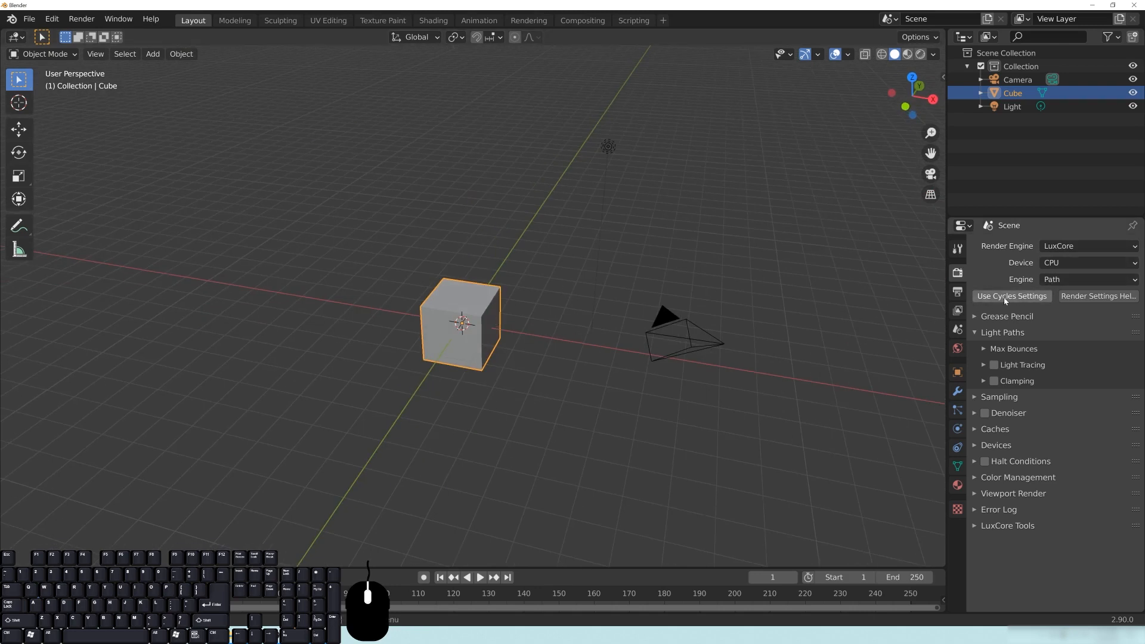
middle_drag(592, 318, 525, 310)
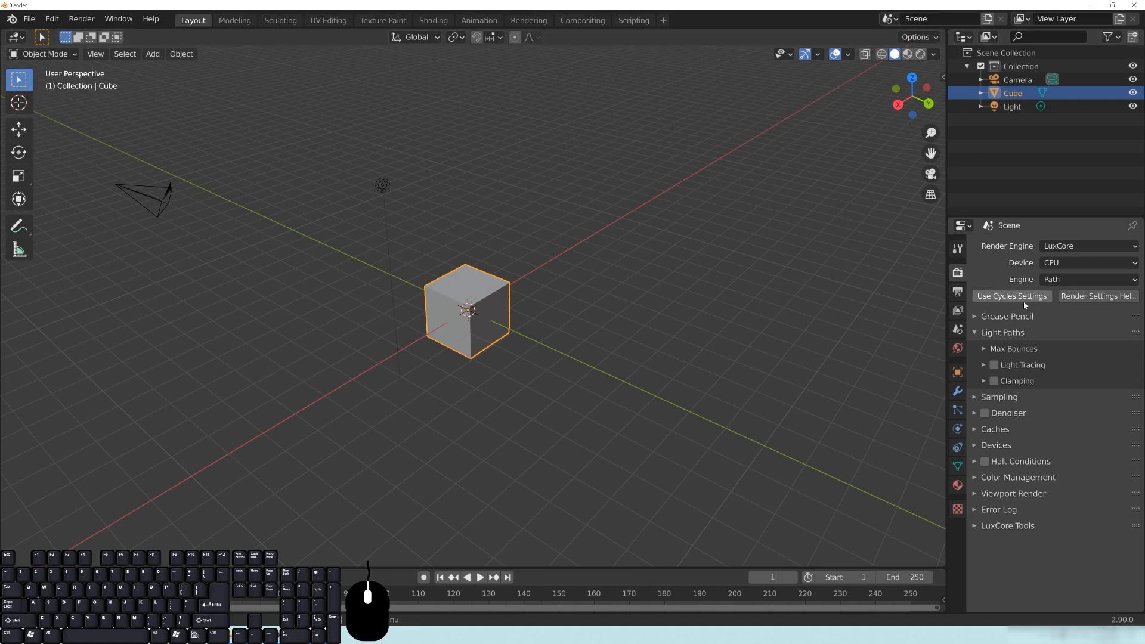
drag(947, 266, 787, 267)
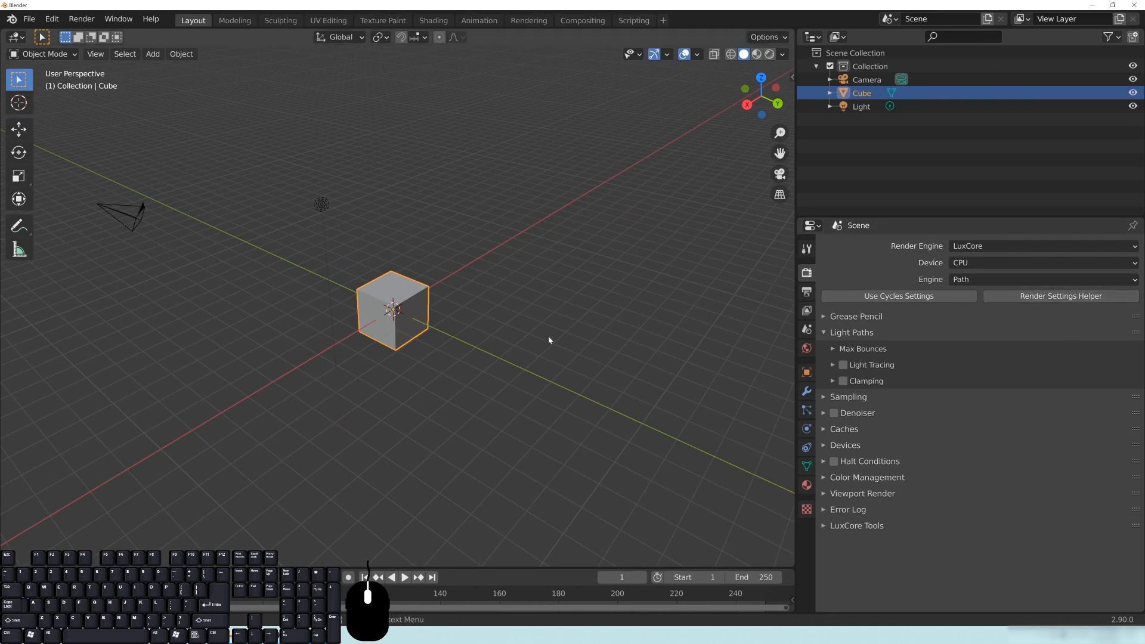
- Add a plane at the cube's centre and scale it up into a large ground surface
middle_drag(544, 340, 450, 322)
middle_drag(621, 335, 448, 337)
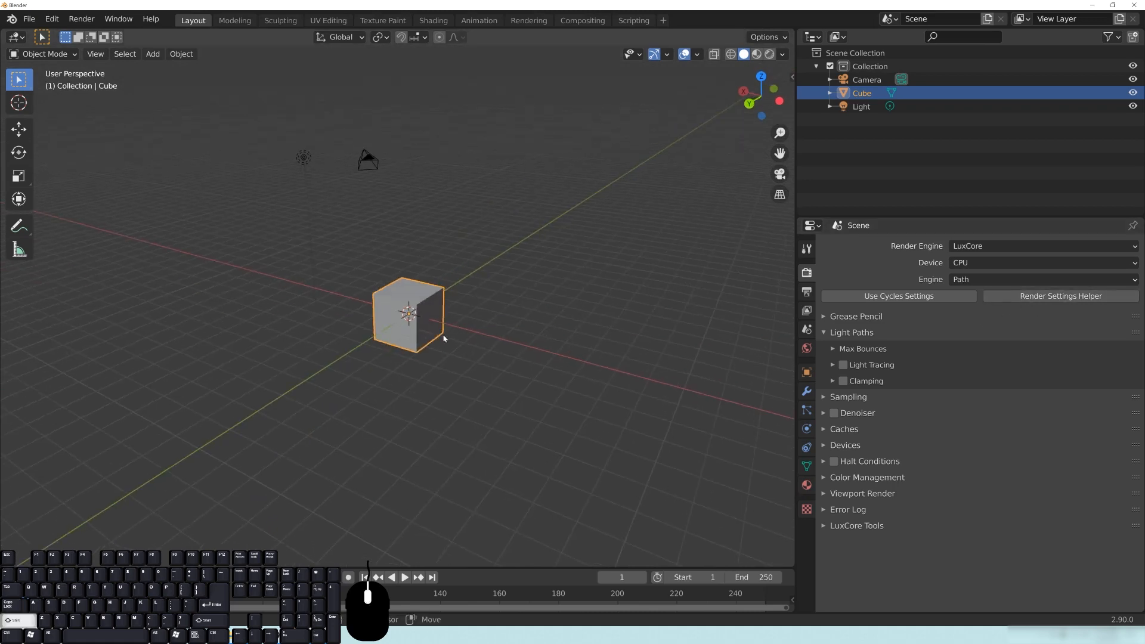
key(shift+a)
click(545, 45)
key(s)
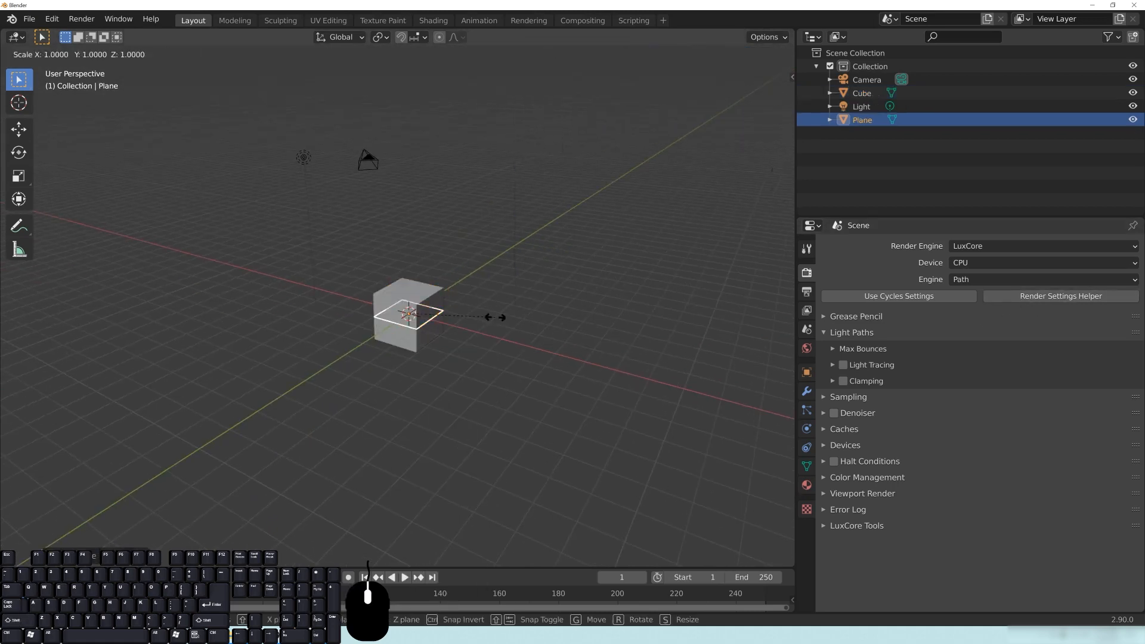
click(360, 362)
- Raise the cube 1 m along the Z axis so that it stands on the plane
click(411, 307)
scroll(439, 344, up, 5)
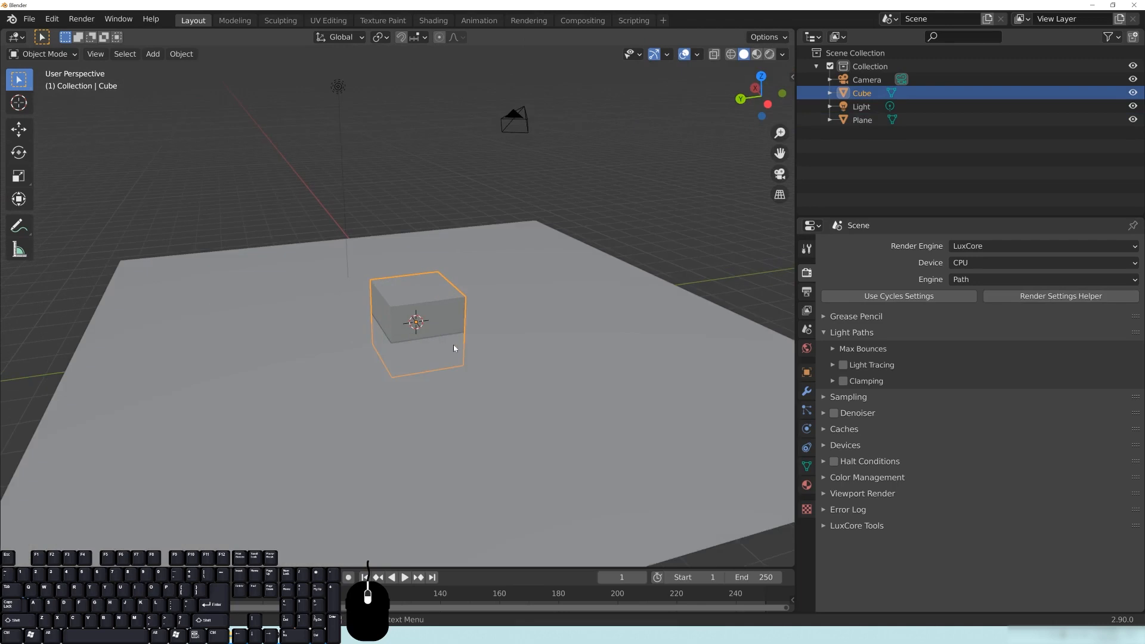
key(g)
key(z)
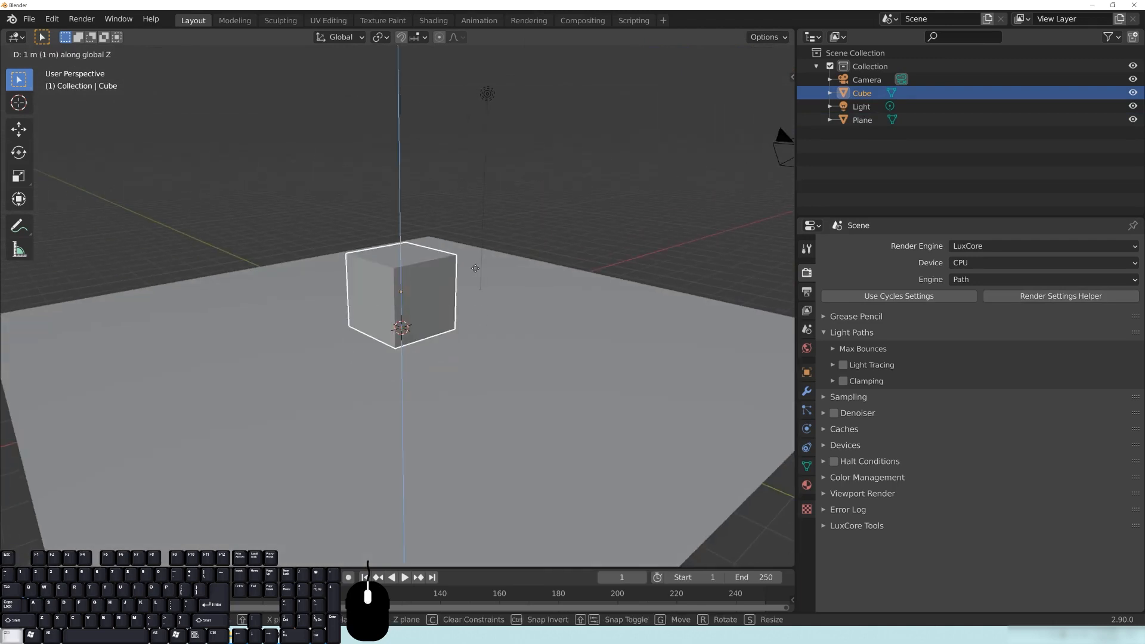
click(475, 266)
- Switch the viewport to Rendered shading and view the cube and plane from several angles
middle_drag(565, 297, 276, 218)
mouse_move(524, 298)
middle_down()
mouse_move(402, 278)
mouse_move(334, 330)
mouse_move(539, 307)
mouse_move(427, 306)
middle_up()
key(z)
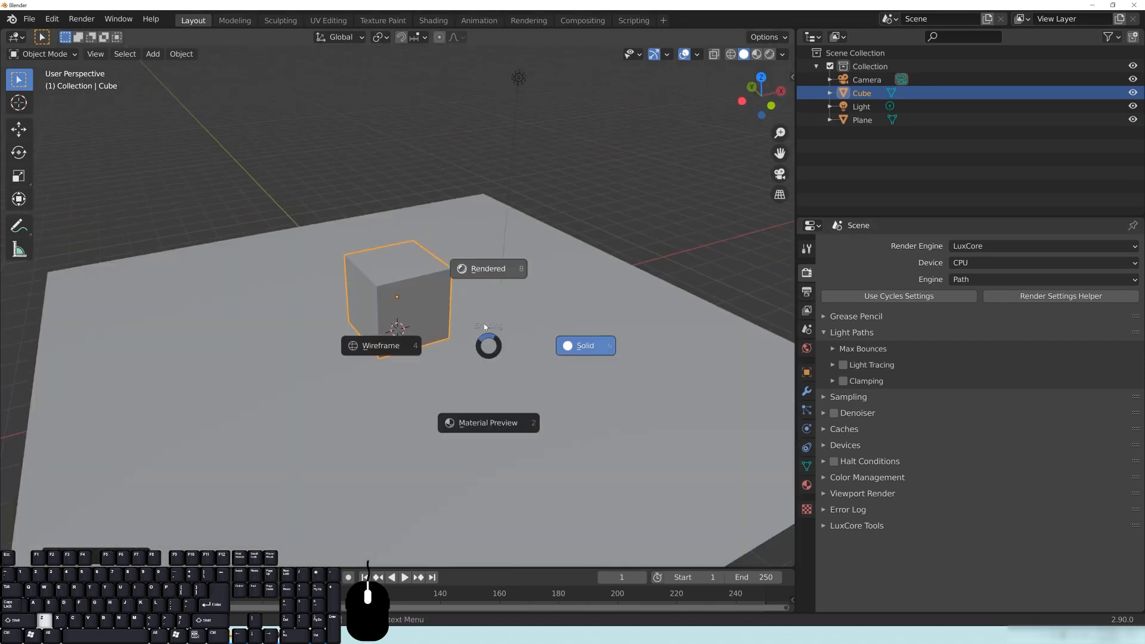
click(498, 272)
mouse_move(595, 340)
middle_down()
mouse_move(478, 335)
mouse_move(570, 304)
mouse_move(421, 298)
middle_up()
middle_drag(516, 325, 512, 271)
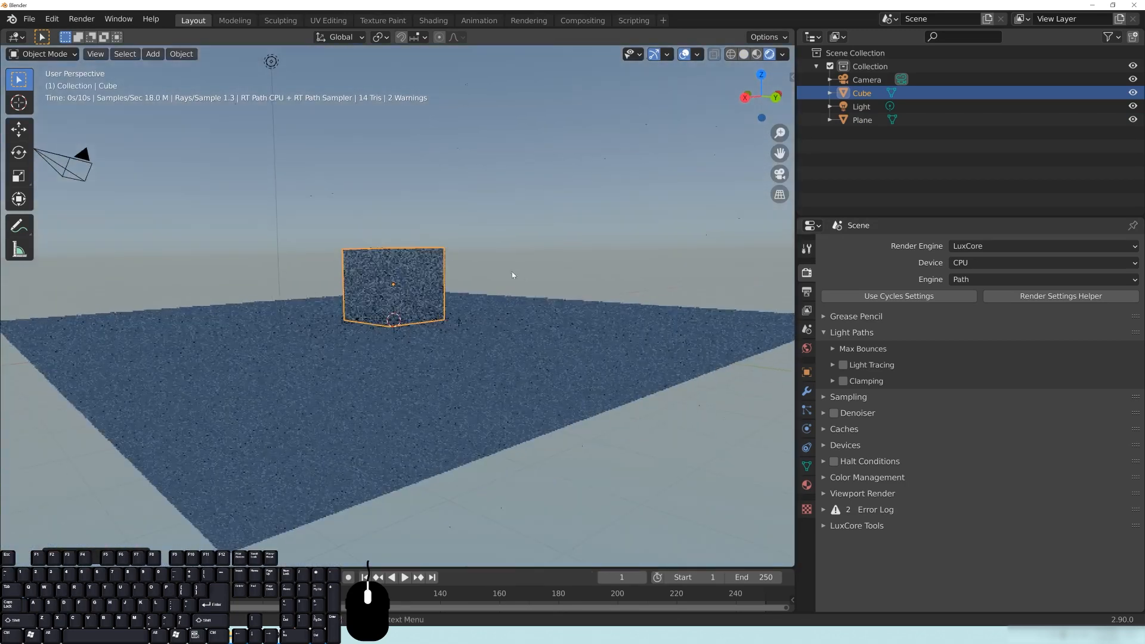
middle_drag(532, 246, 478, 174)
mouse_move(531, 274)
middle_down()
mouse_move(468, 299)
mouse_move(531, 258)
middle_up()
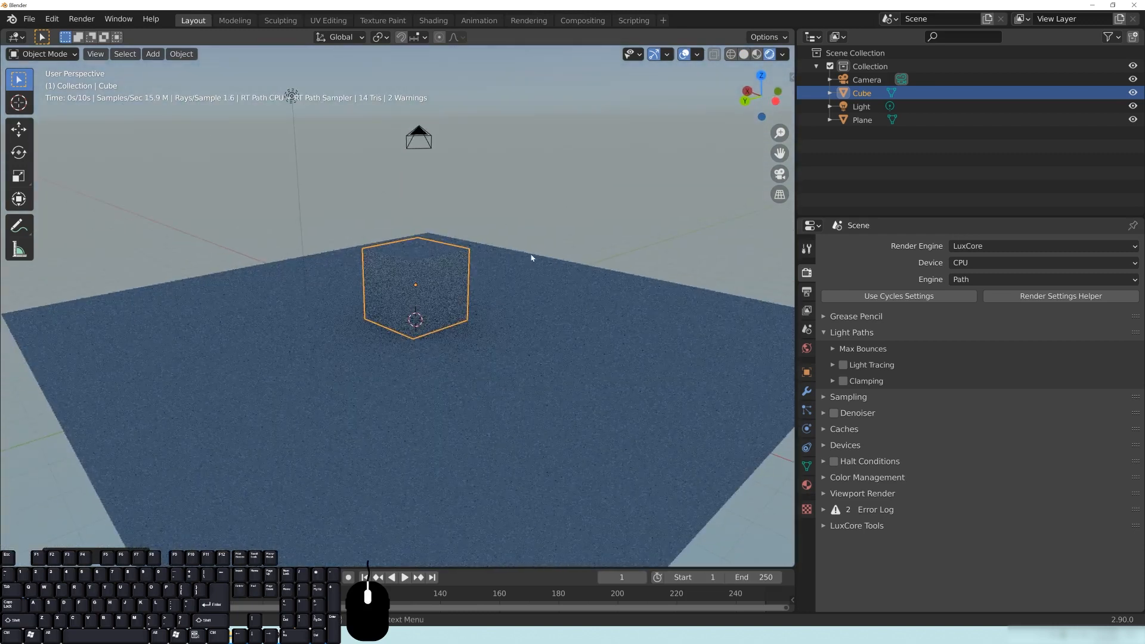
- Apply the LuxCore Glass node tree preset to the cube's material
click(806, 484)
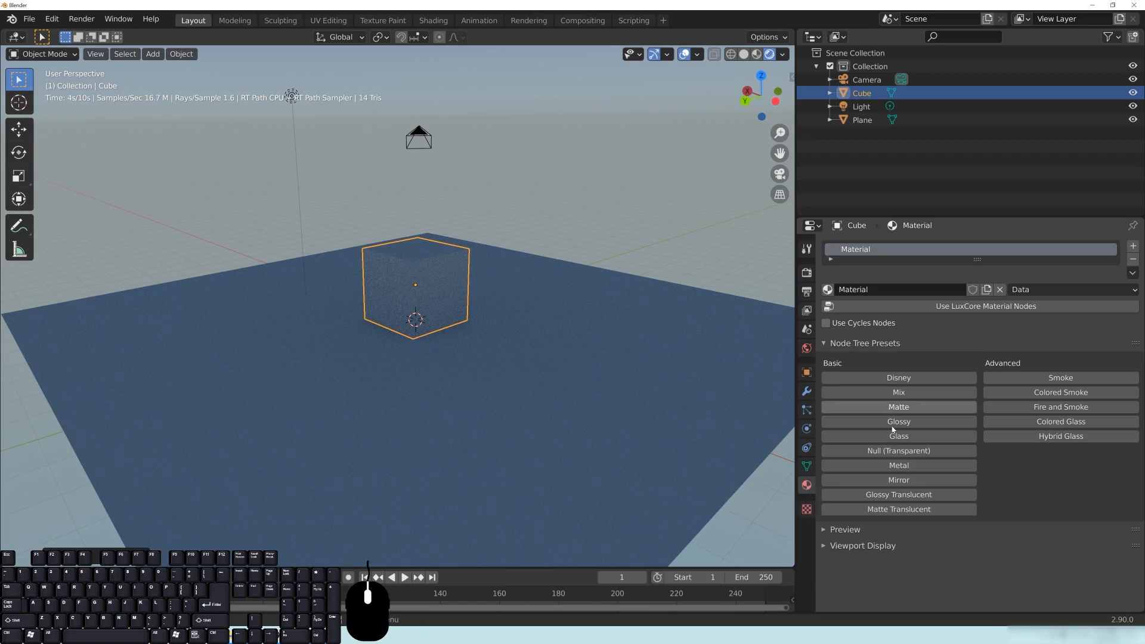
click(841, 344)
click(841, 344)
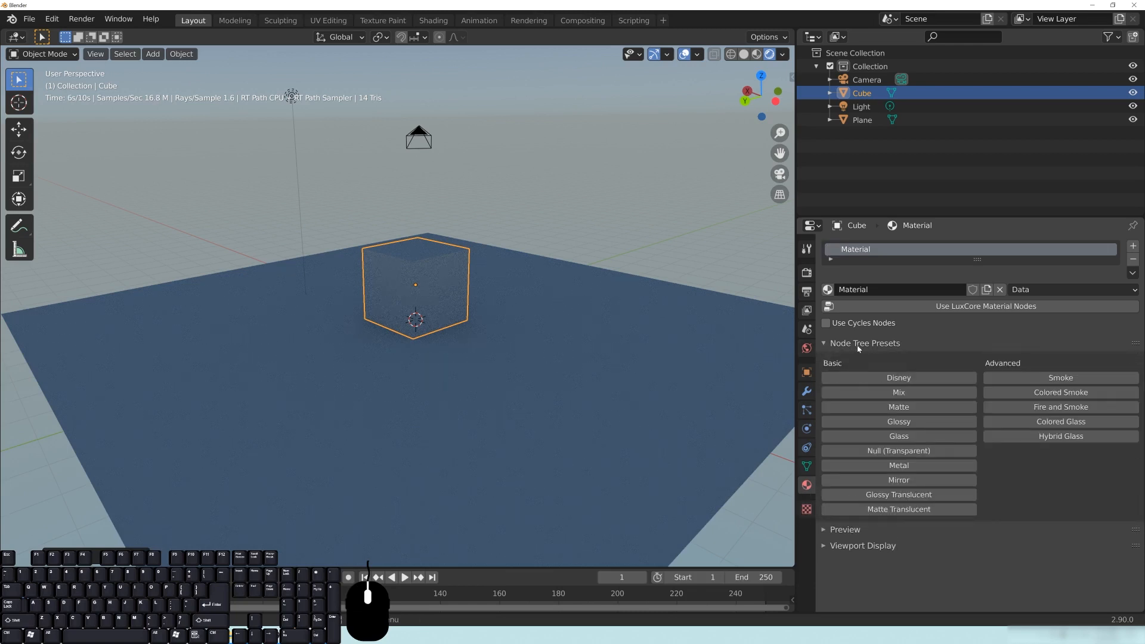
middle_drag(564, 296, 243, 184)
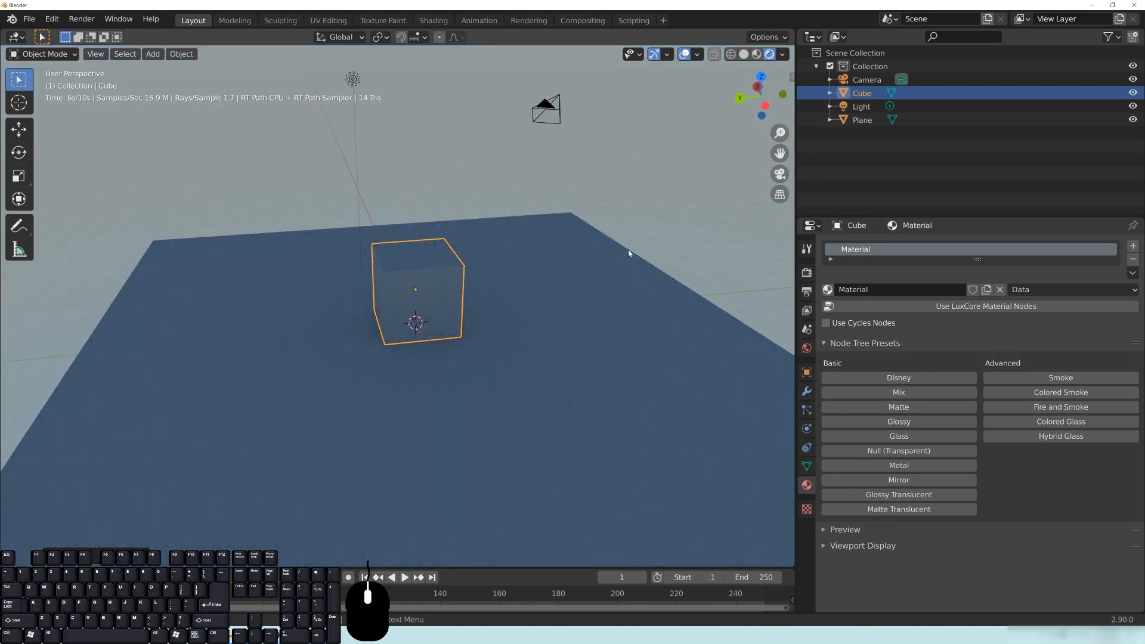
middle_drag(489, 252, 499, 333)
click(893, 438)
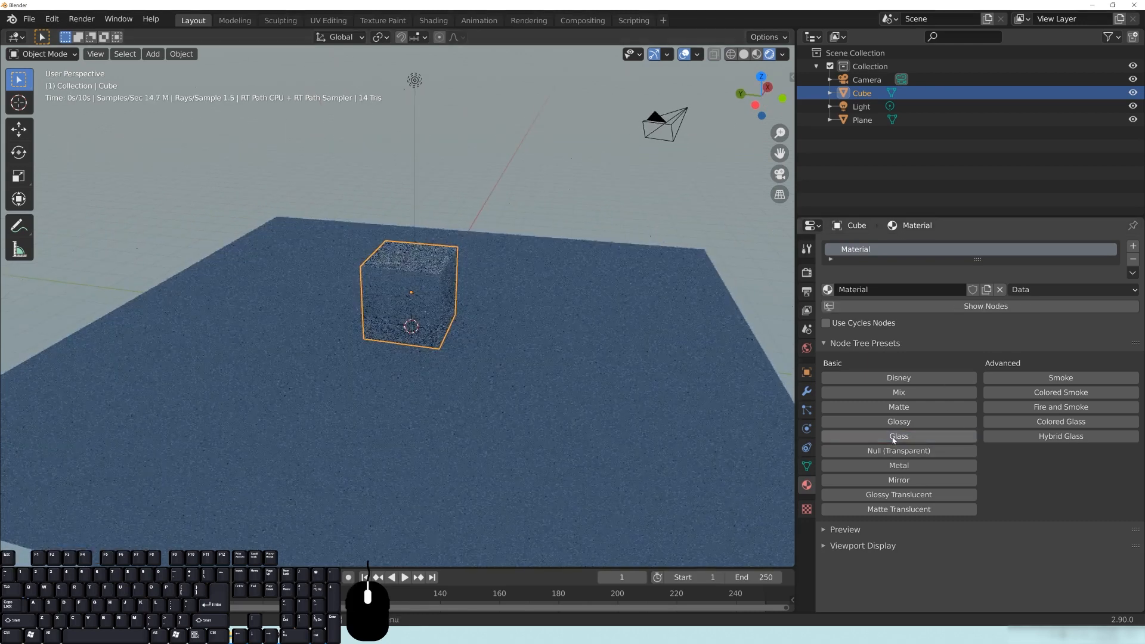
- Give the ground plane a new material from the Disney node tree preset and collapse the presets section
click(634, 363)
middle_drag(588, 360, 620, 358)
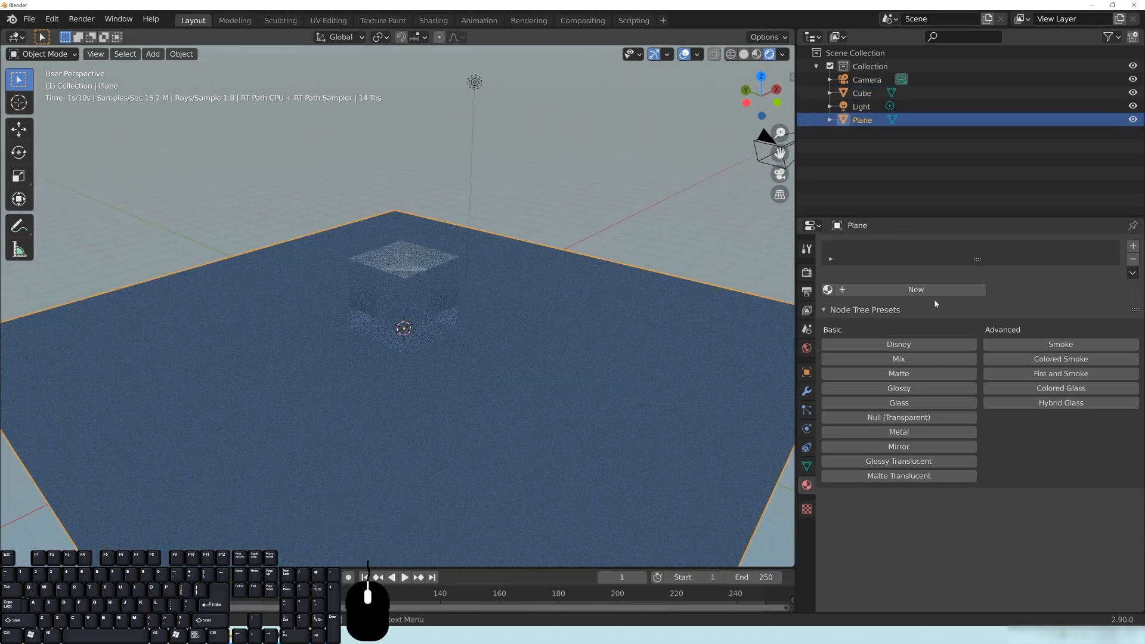
click(903, 347)
middle_drag(564, 400, 466, 354)
click(842, 327)
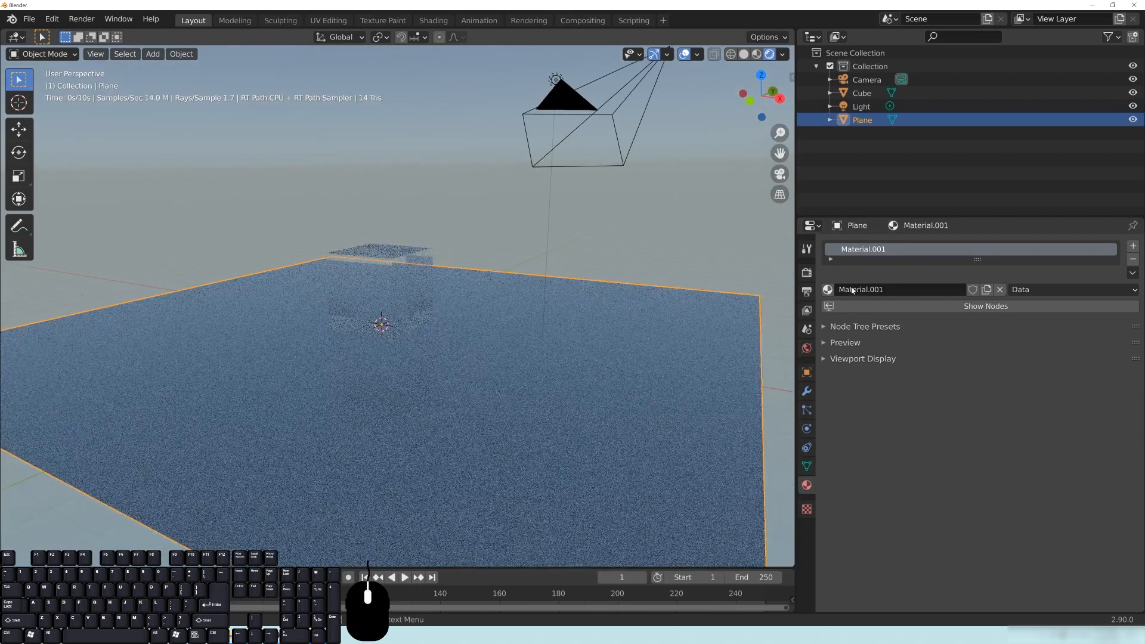
- Set the world light to HDRI and load spruit_sunrise_4k.hdr from C:\TEMP_PROJECT_FILES\HDRI\
click(807, 350)
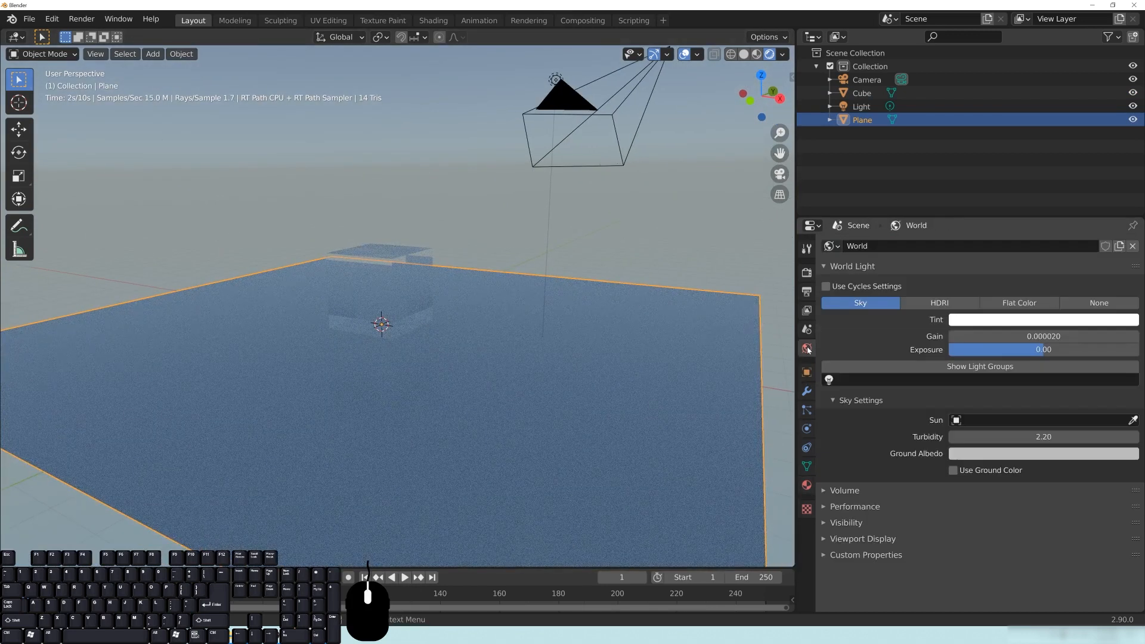
click(954, 306)
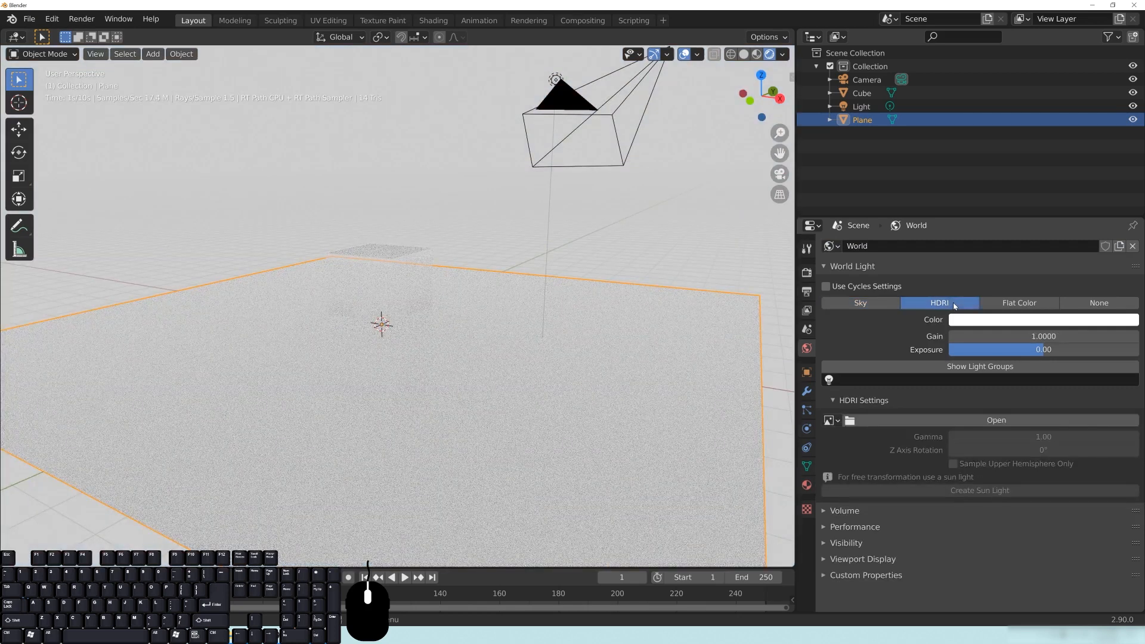
click(945, 421)
click(229, 336)
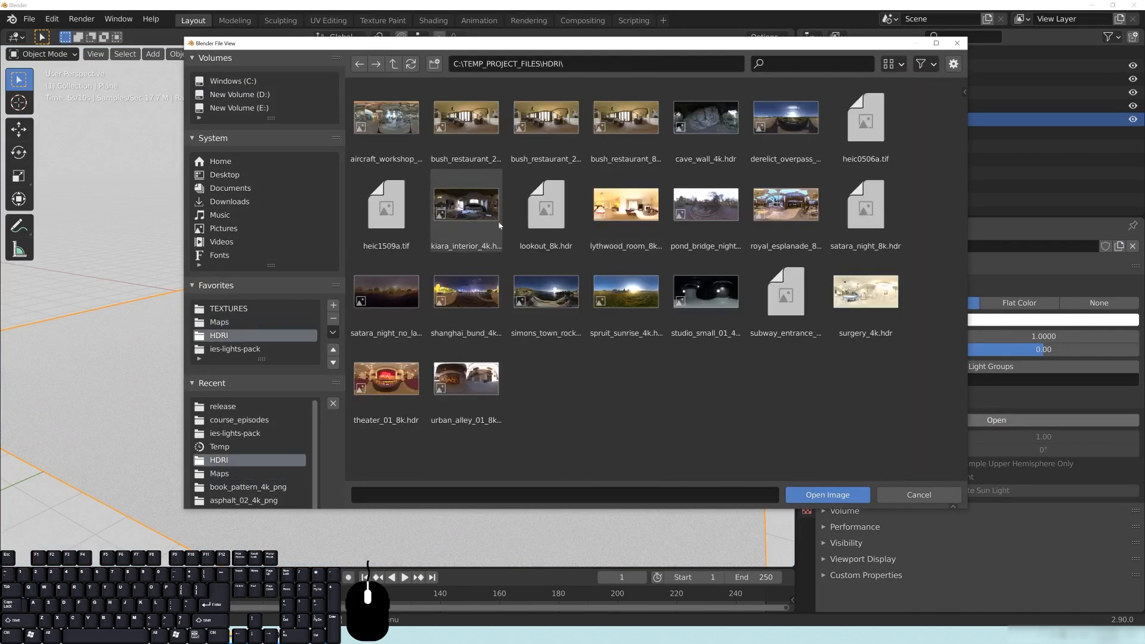
double_click(641, 296)
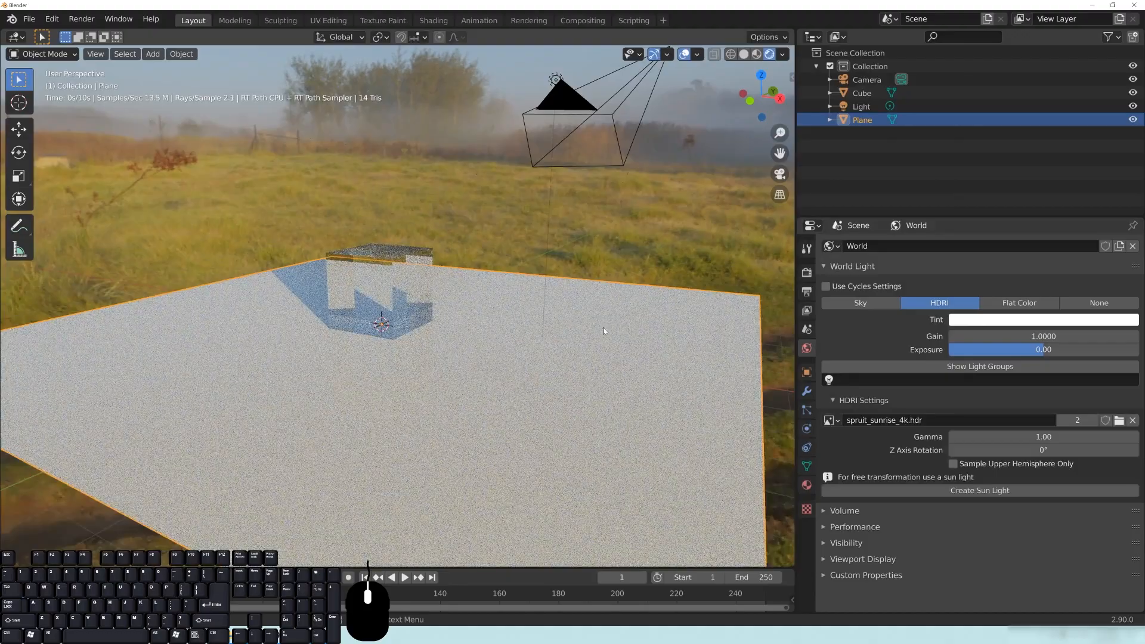
- Deselect everything and inspect the HDRI-lit glass cube and its shadow from several angles in the rendered viewport
middle_drag(577, 325, 437, 331)
key(alt+a)
scroll(529, 331, up, 2)
middle_drag(560, 308, 442, 322)
scroll(442, 322, down, 3)
middle_drag(586, 301, 520, 310)
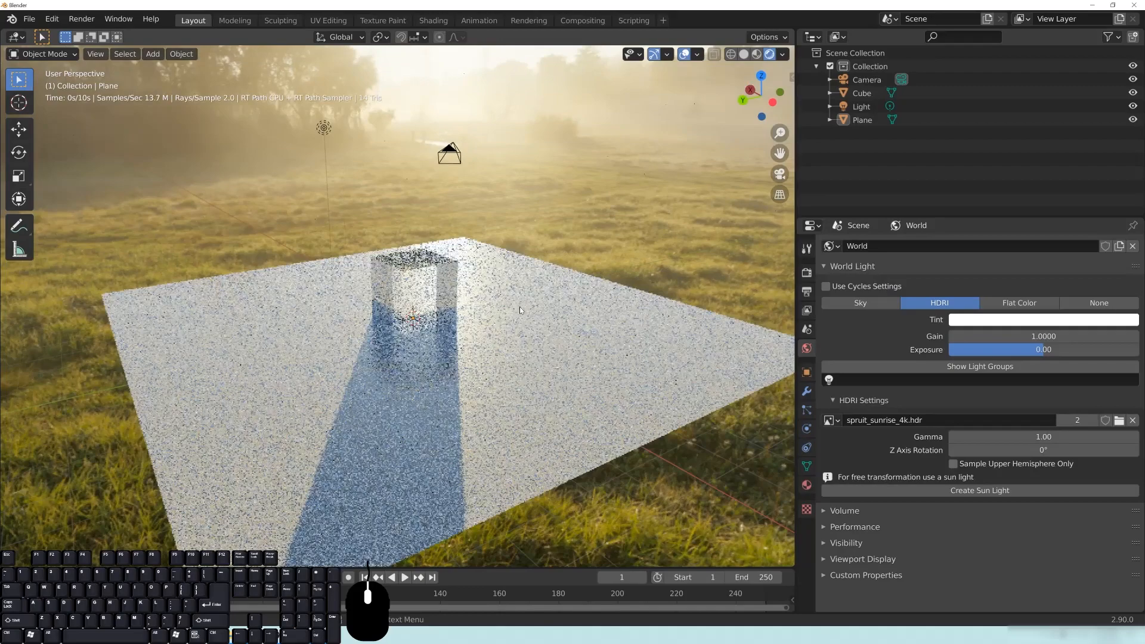
middle_drag(459, 353, 486, 341)
scroll(486, 342, up, 2)
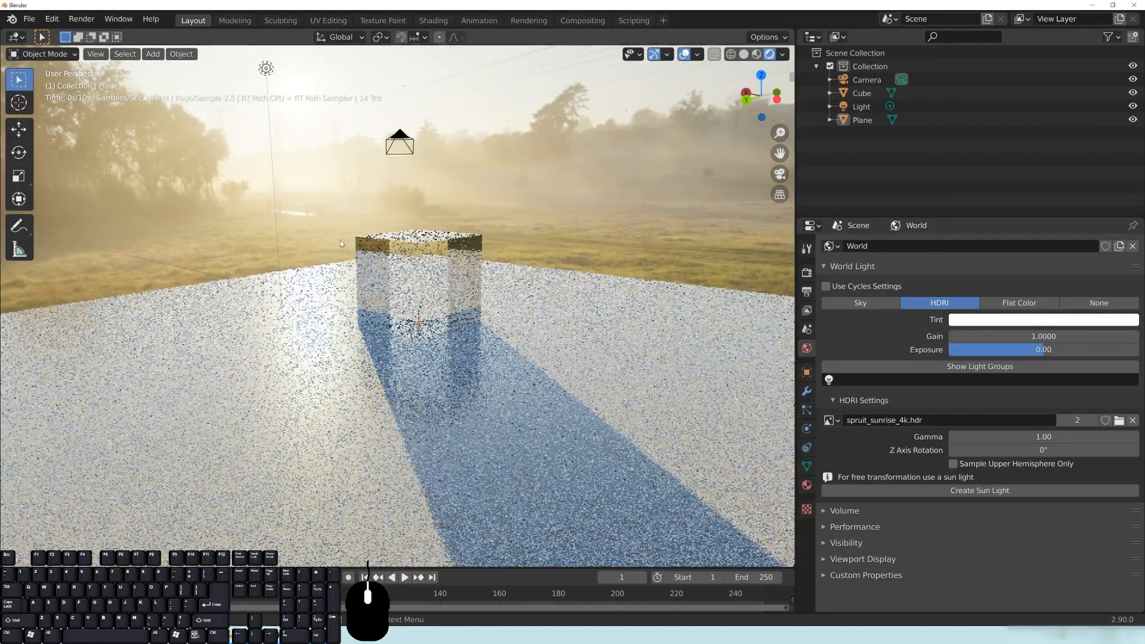
- Examine the glass cube's shadow and the ground plane against the sunrise background from different sides, and open the render settings
middle_drag(340, 240, 473, 325)
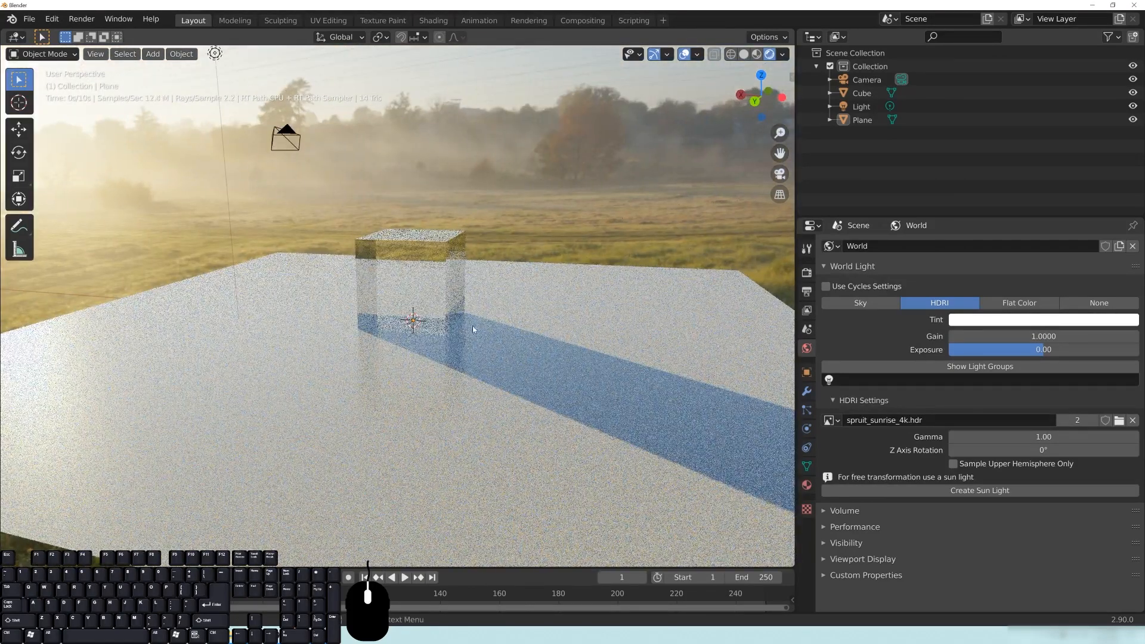
middle_drag(563, 330, 602, 149)
scroll(517, 313, down, 5)
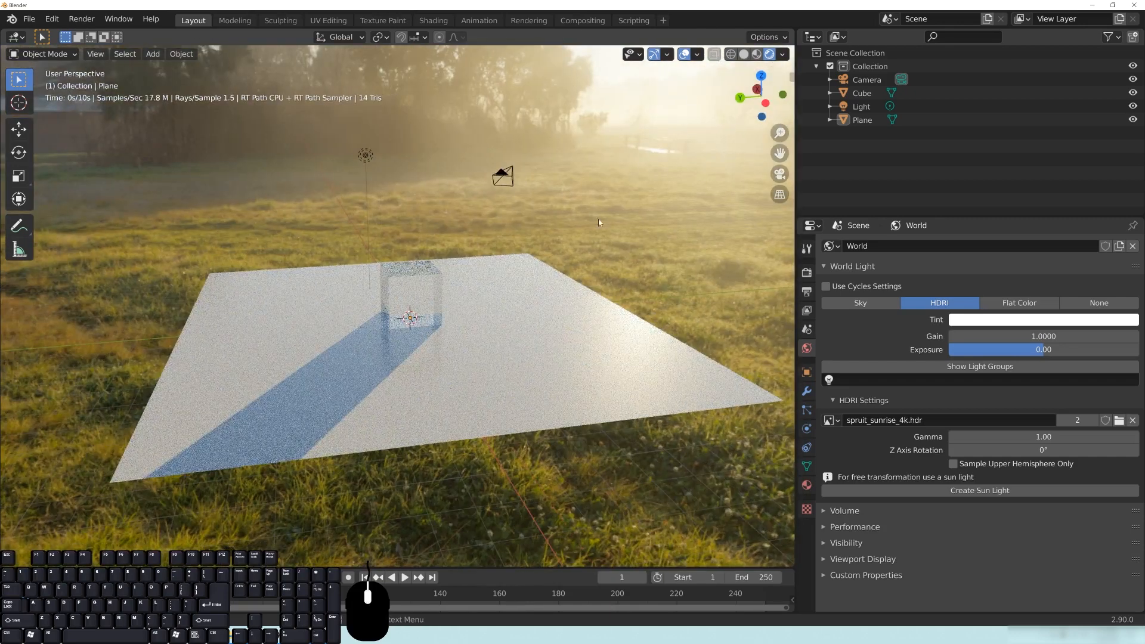
middle_drag(599, 222, 389, 249)
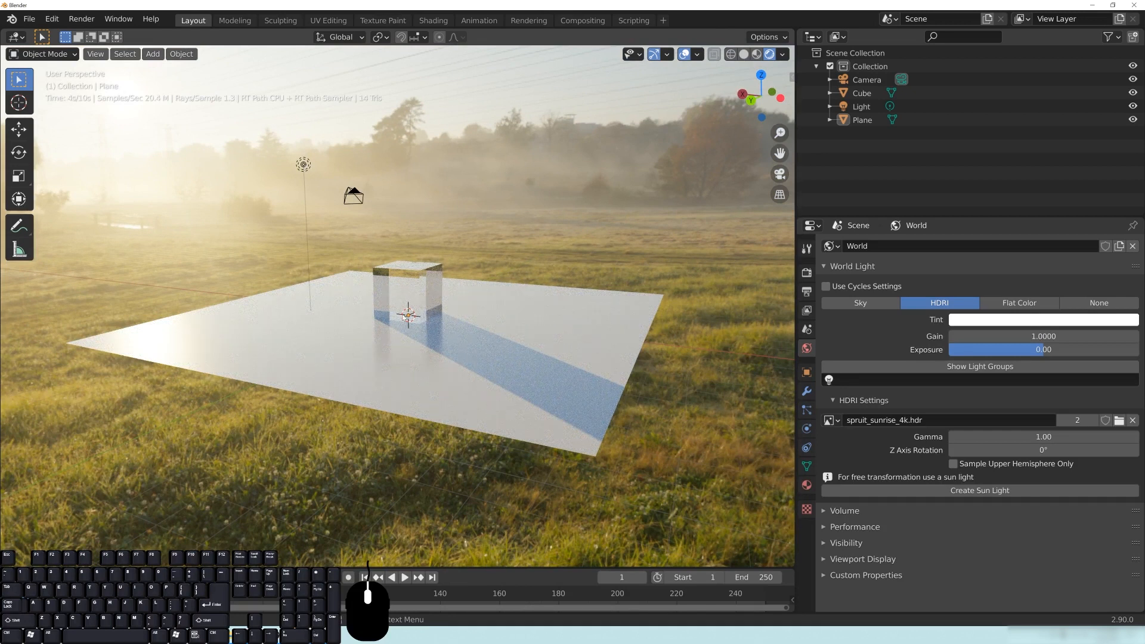
middle_drag(410, 297, 506, 313)
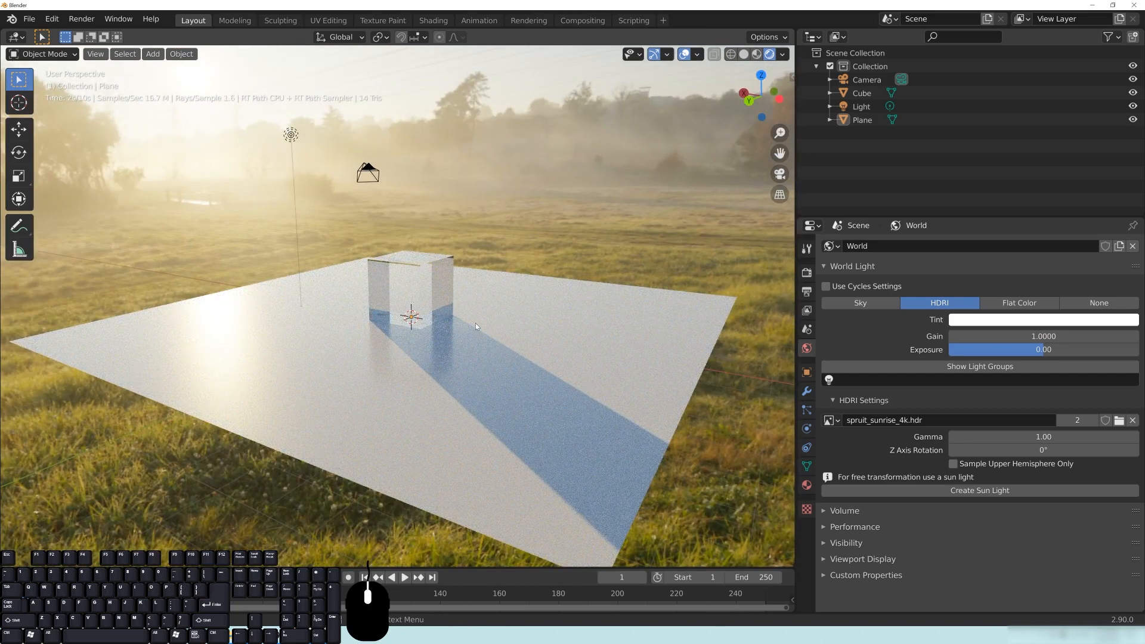
click(806, 272)
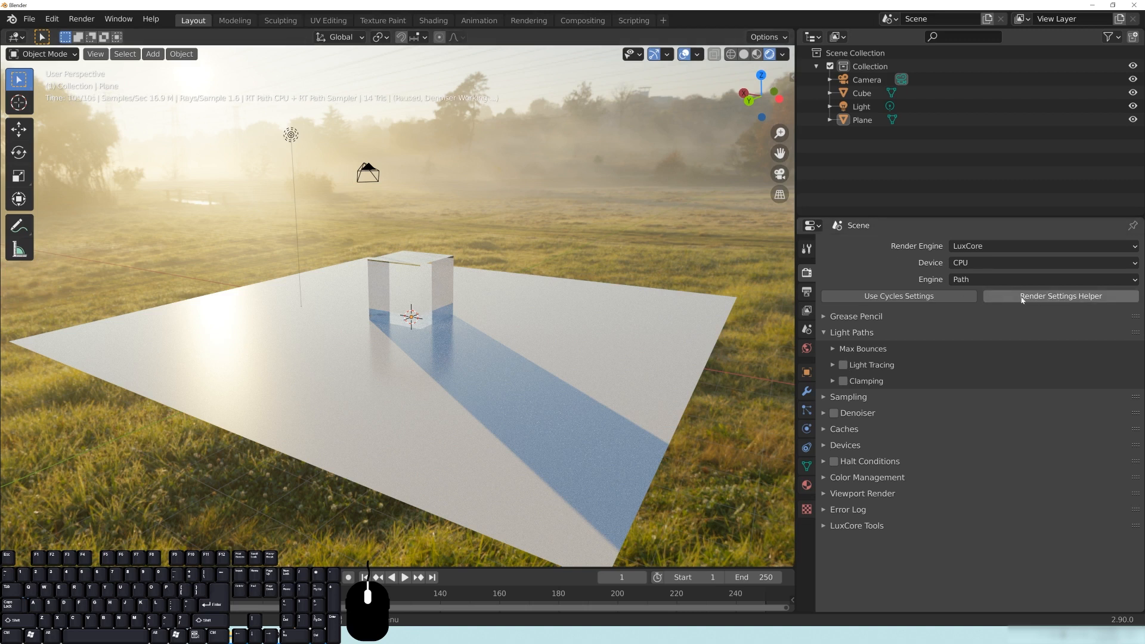
click(1054, 297)
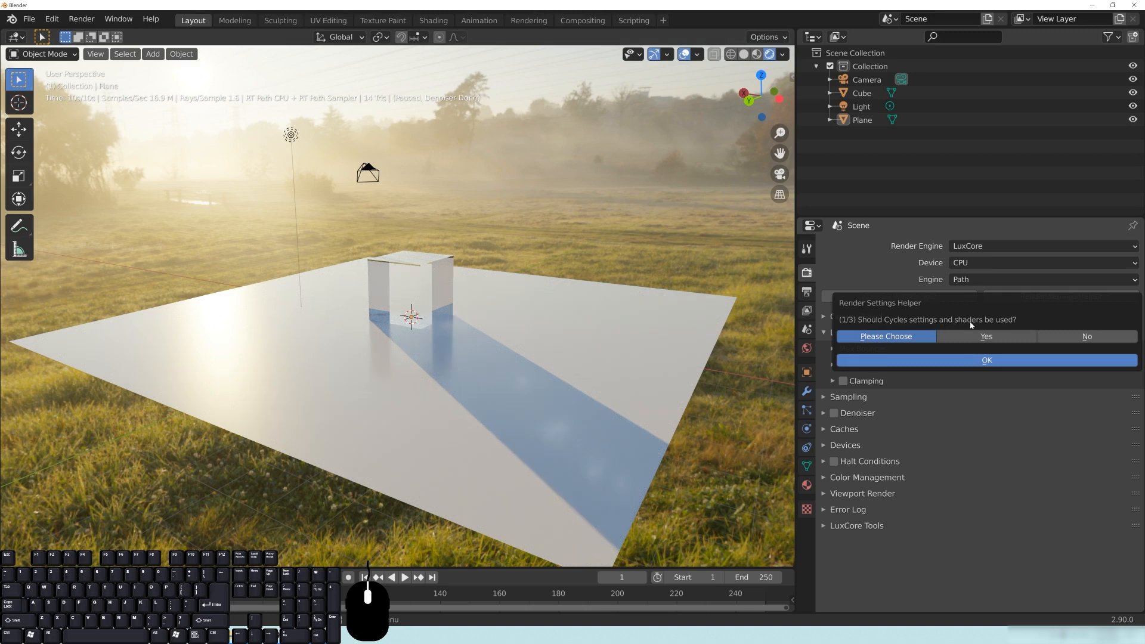
click(1091, 338)
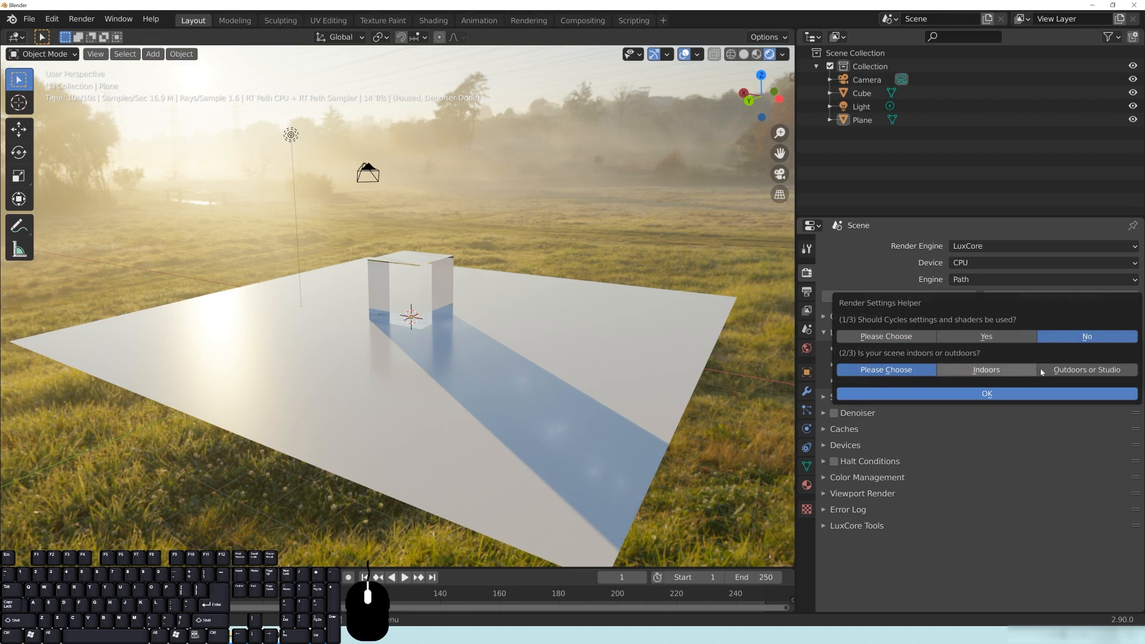
click(1095, 372)
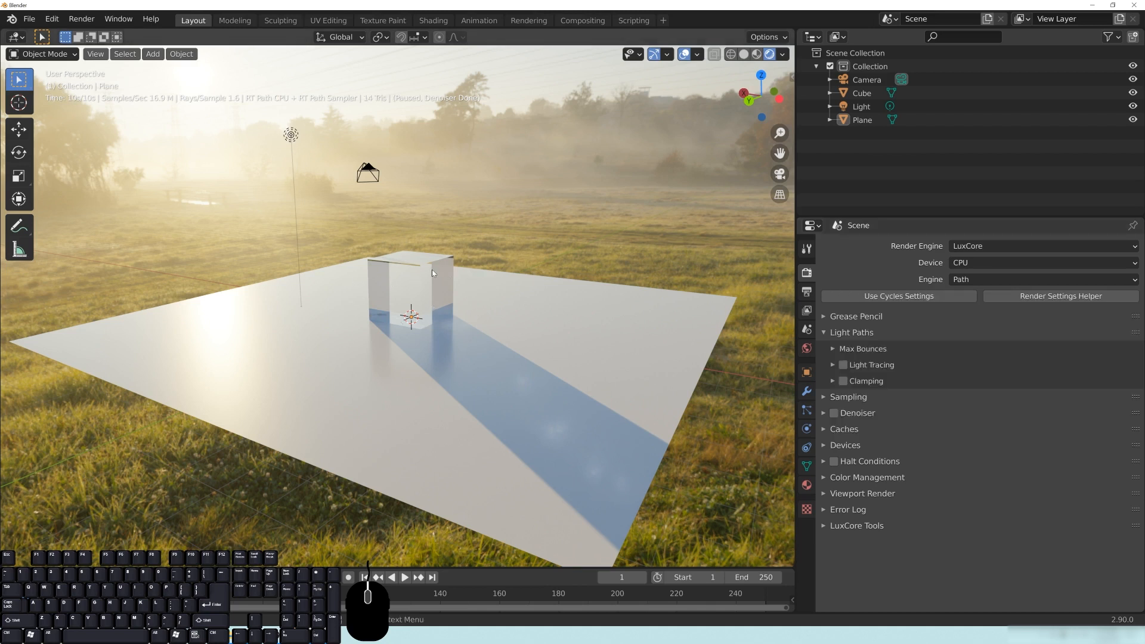
middle_drag(481, 272, 765, 290)
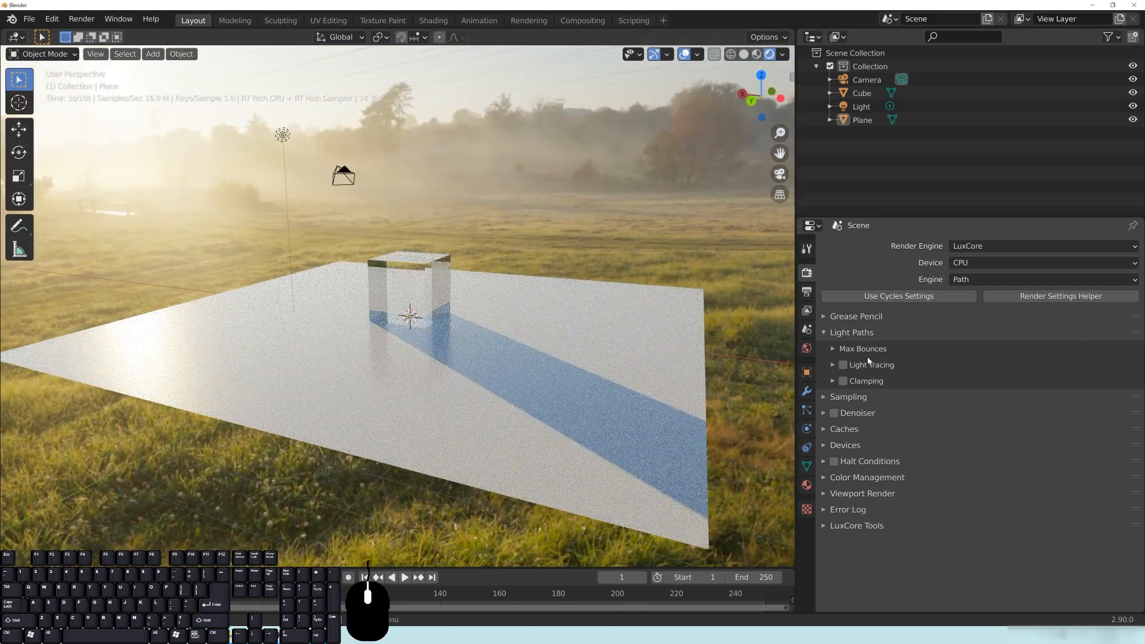
- Run the Render Settings Helper for a non-Cycles, outdoor or studio scene with caustics visible in a mirror or through glass
click(1078, 297)
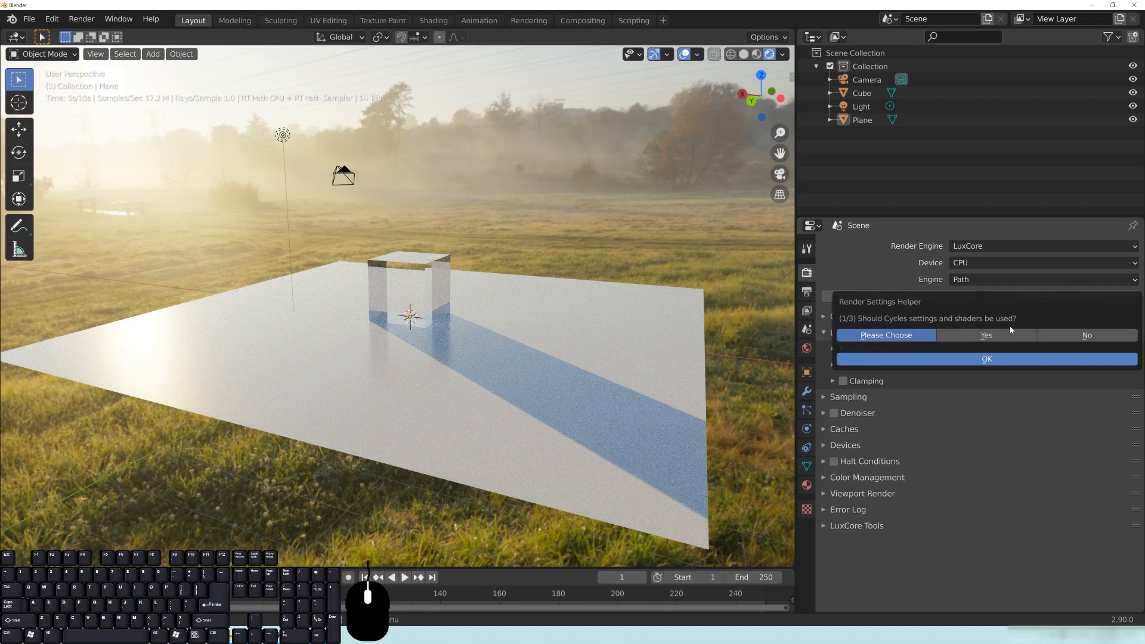
click(1084, 336)
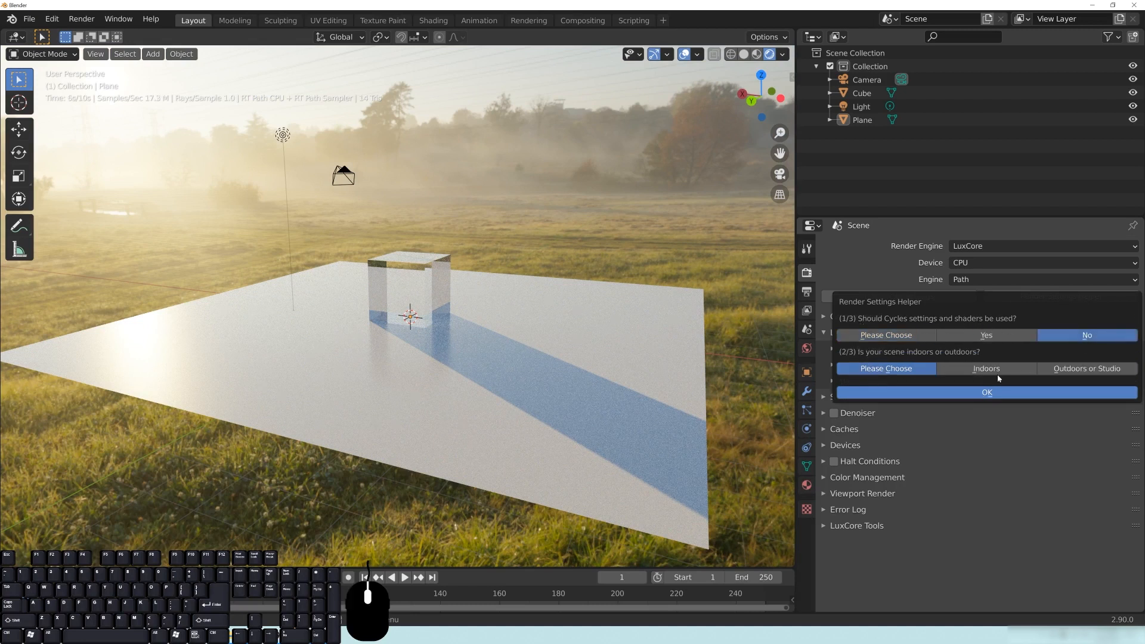
click(1078, 369)
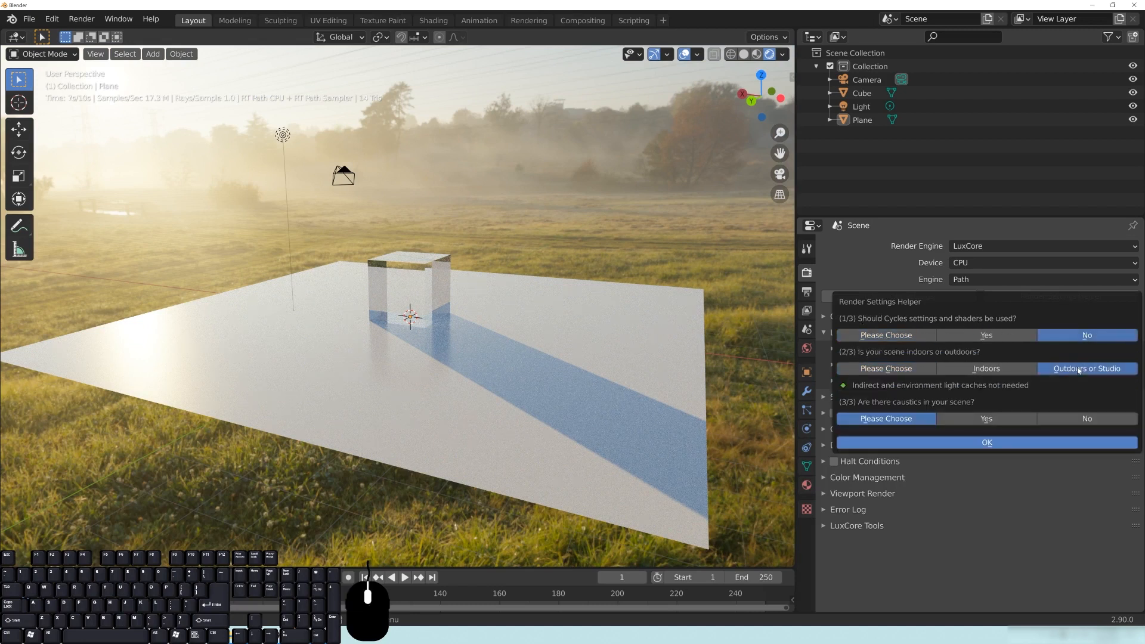
click(974, 419)
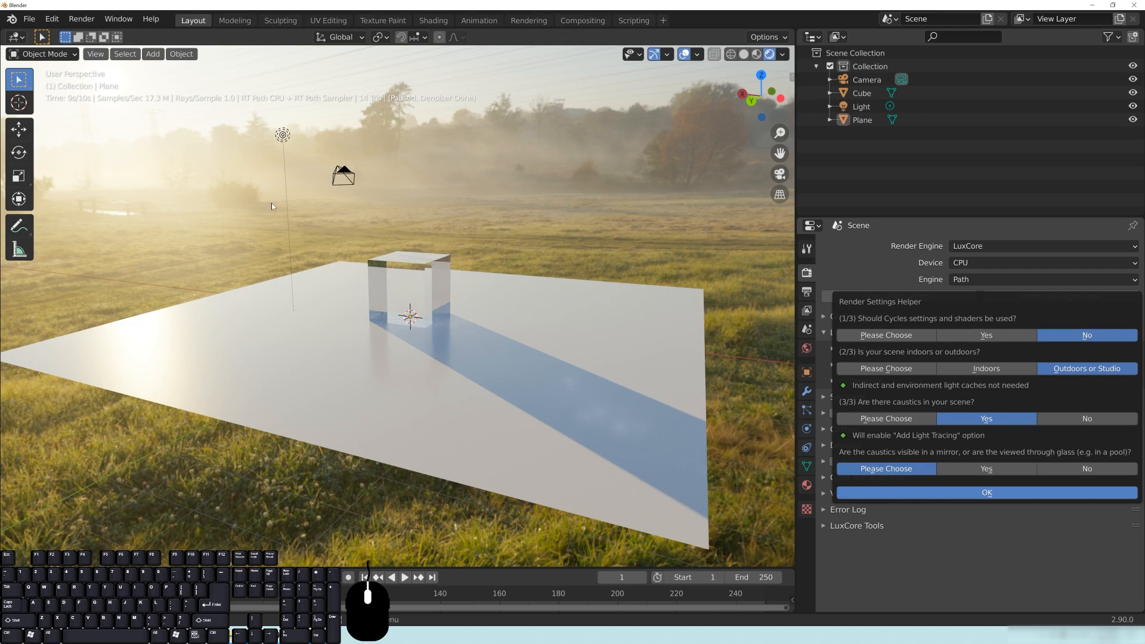
click(983, 471)
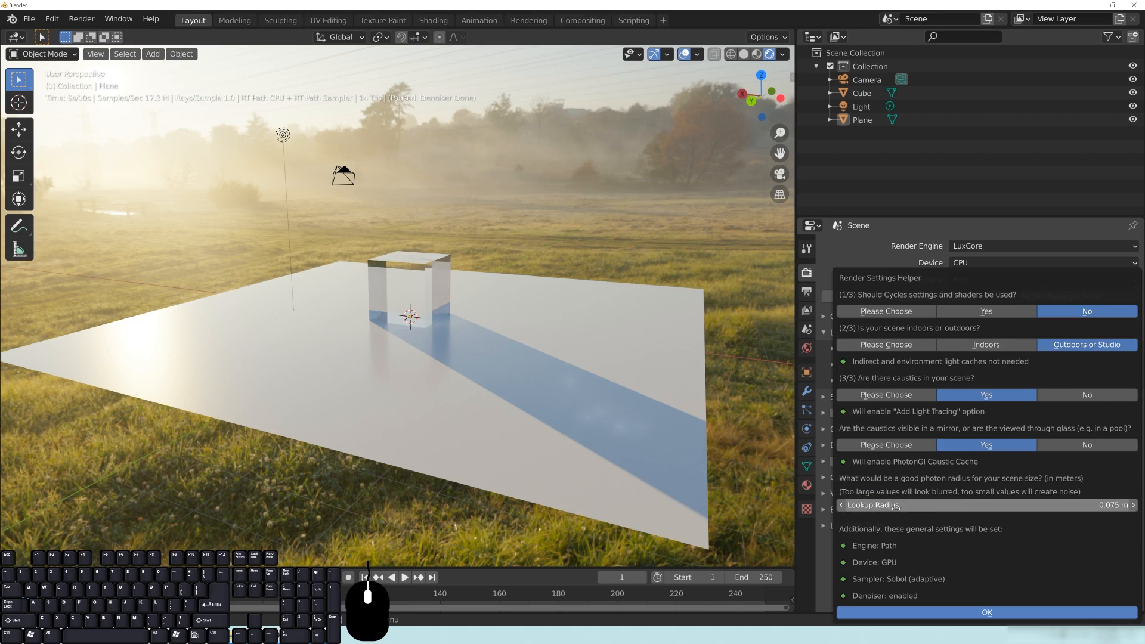
click(994, 615)
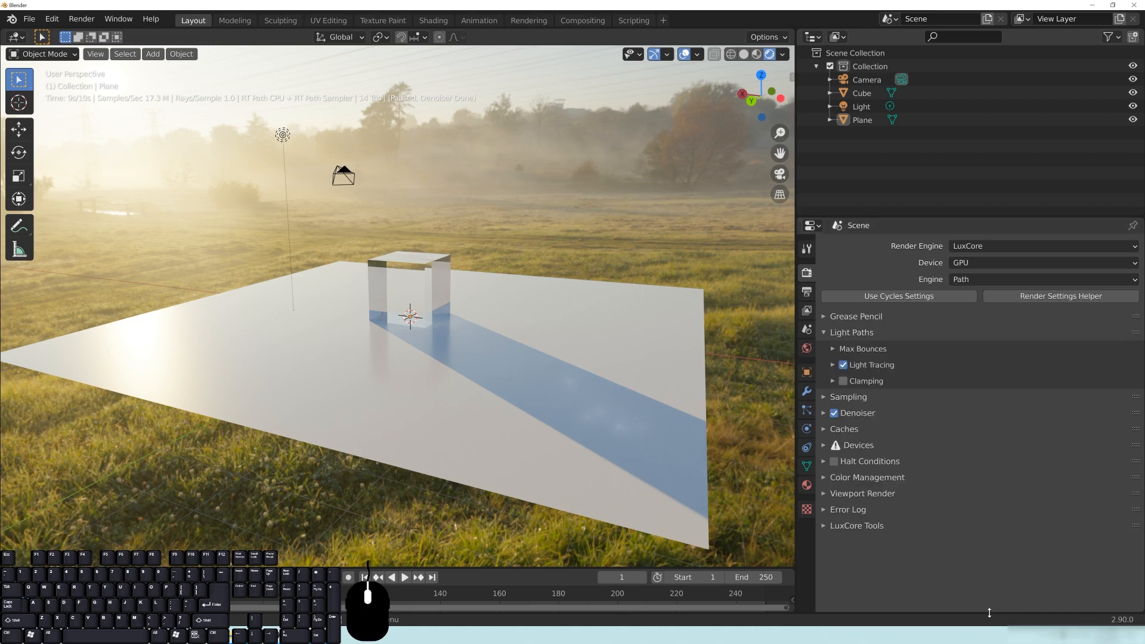
- Refresh the viewport render by switching to solid and back to rendered shading, viewing the cube from another side
mouse_move(563, 306)
middle_down()
mouse_move(654, 297)
mouse_move(591, 310)
middle_up()
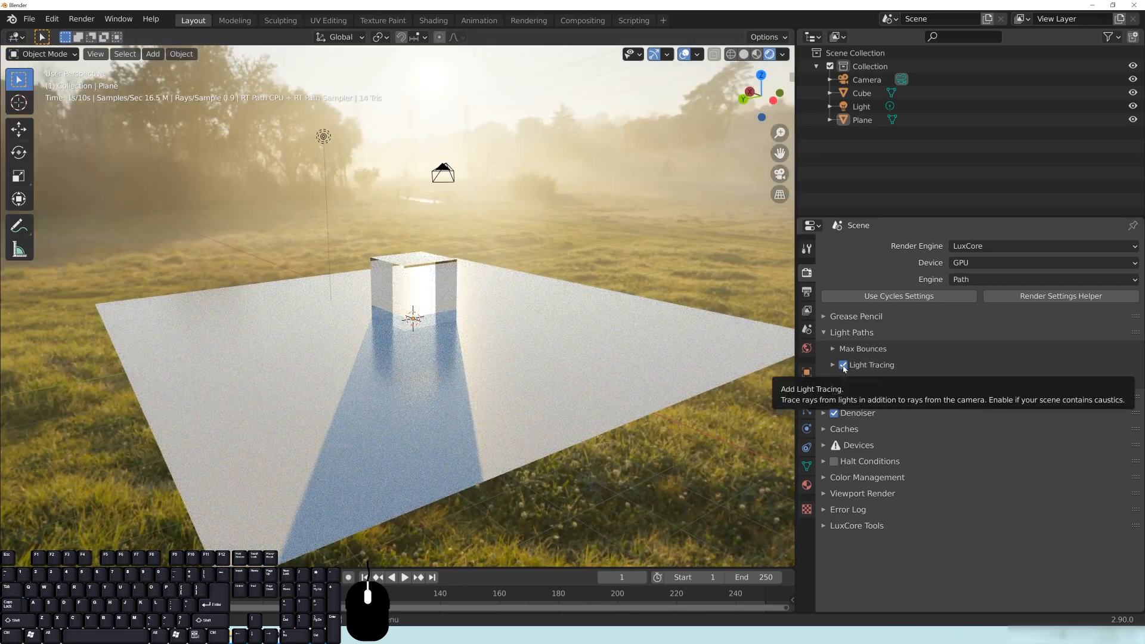
key(z)
click(537, 272)
key(z)
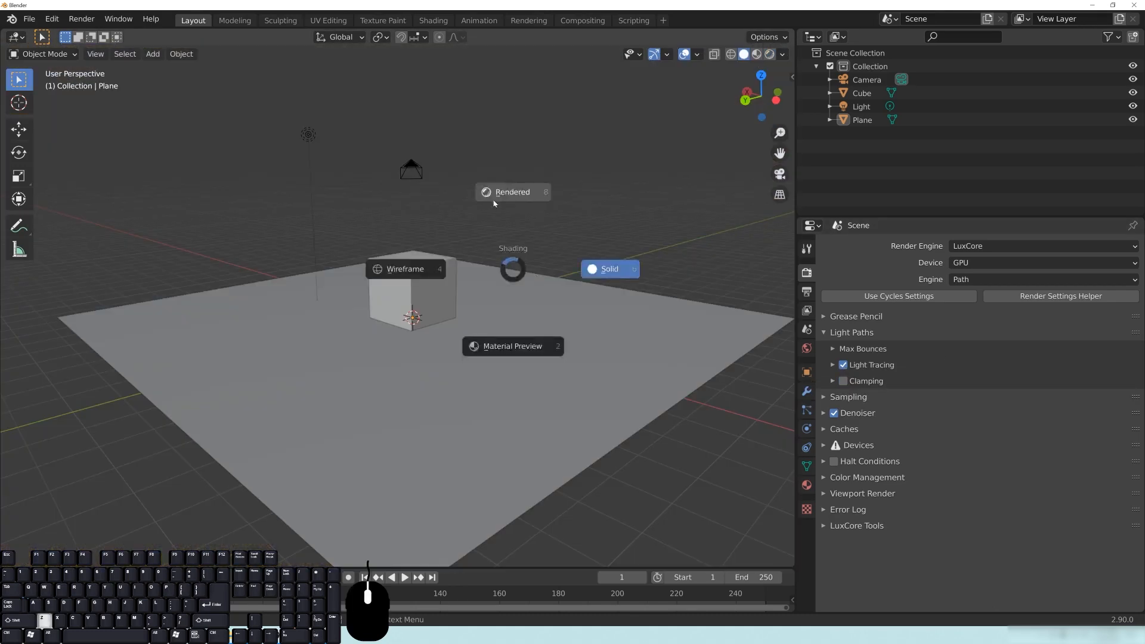
click(501, 194)
middle_drag(486, 258, 537, 255)
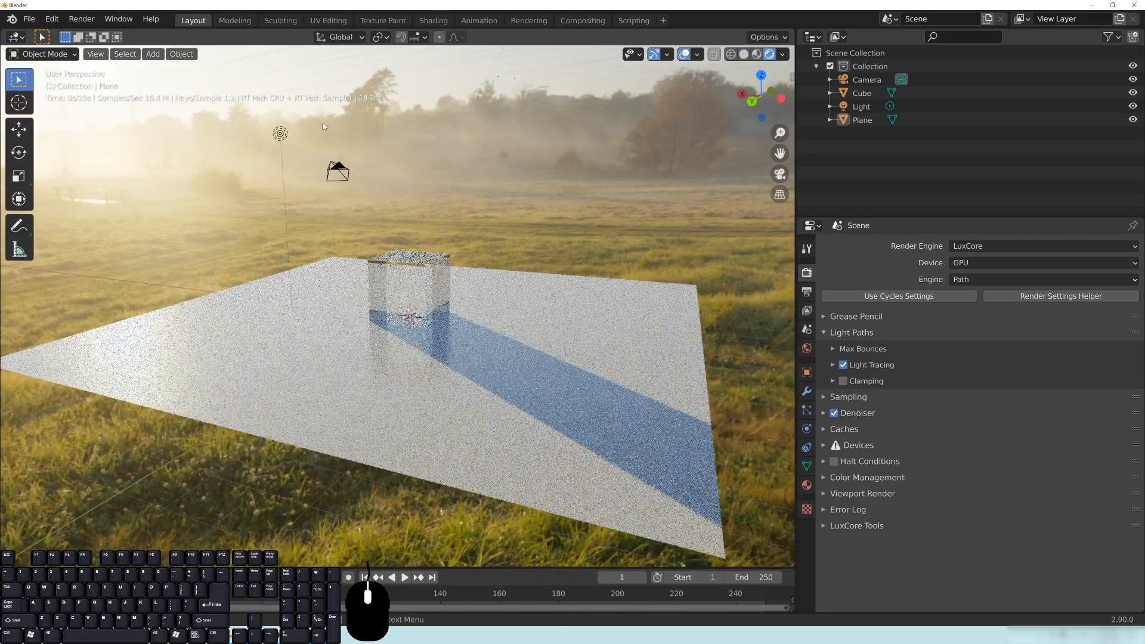
- Select the light above the plane and check its effect on the glass cube in the rendered viewport
click(281, 135)
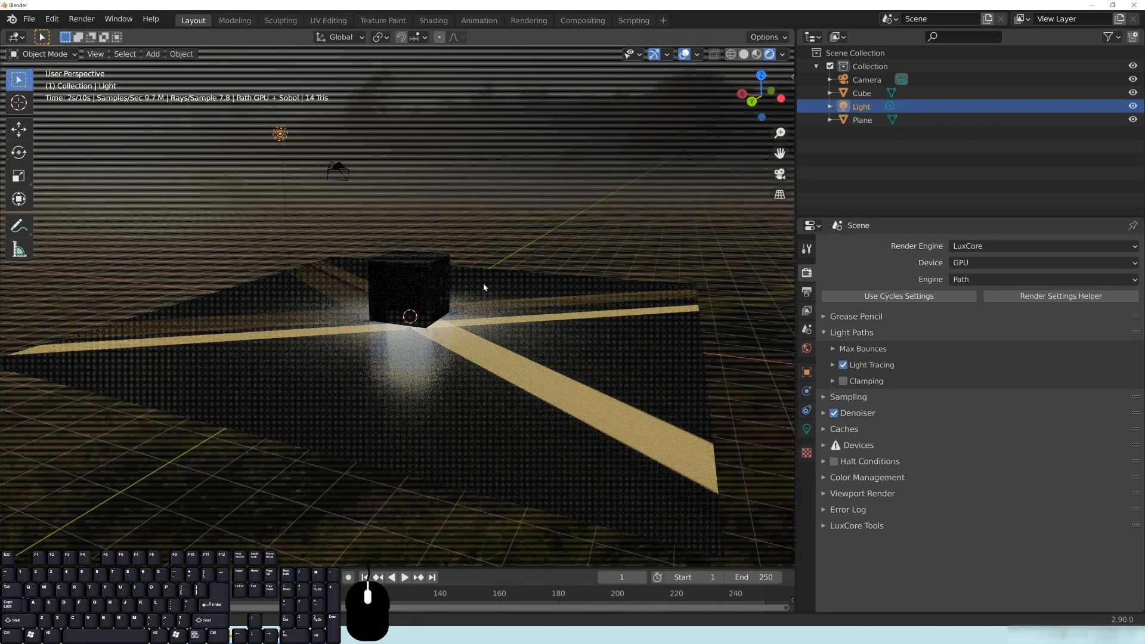
middle_drag(487, 289, 478, 274)
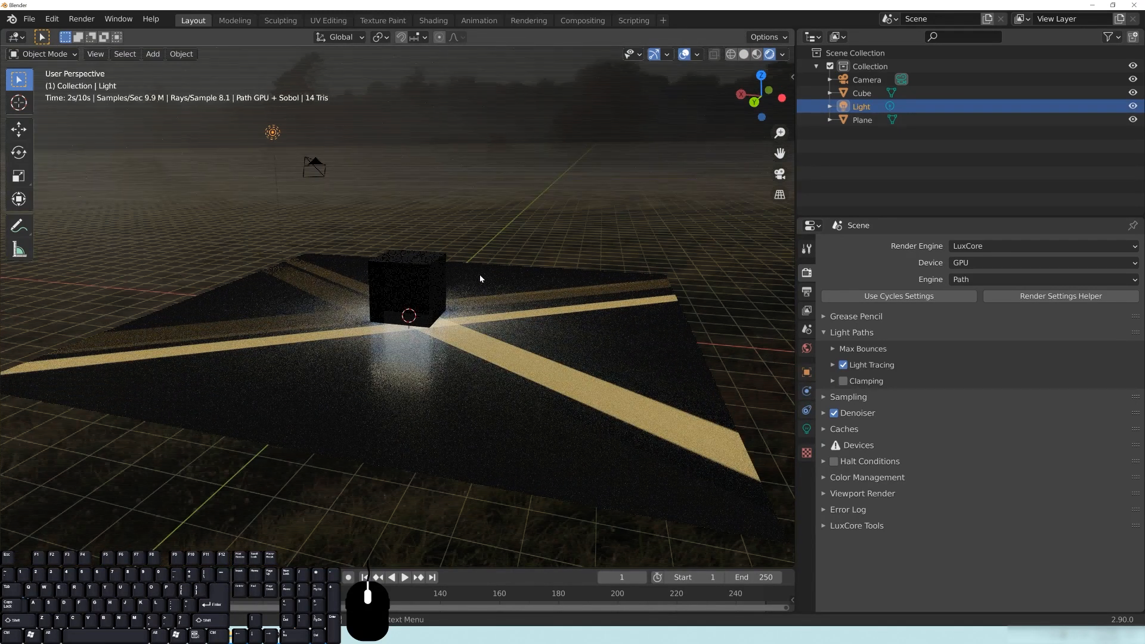
key(z)
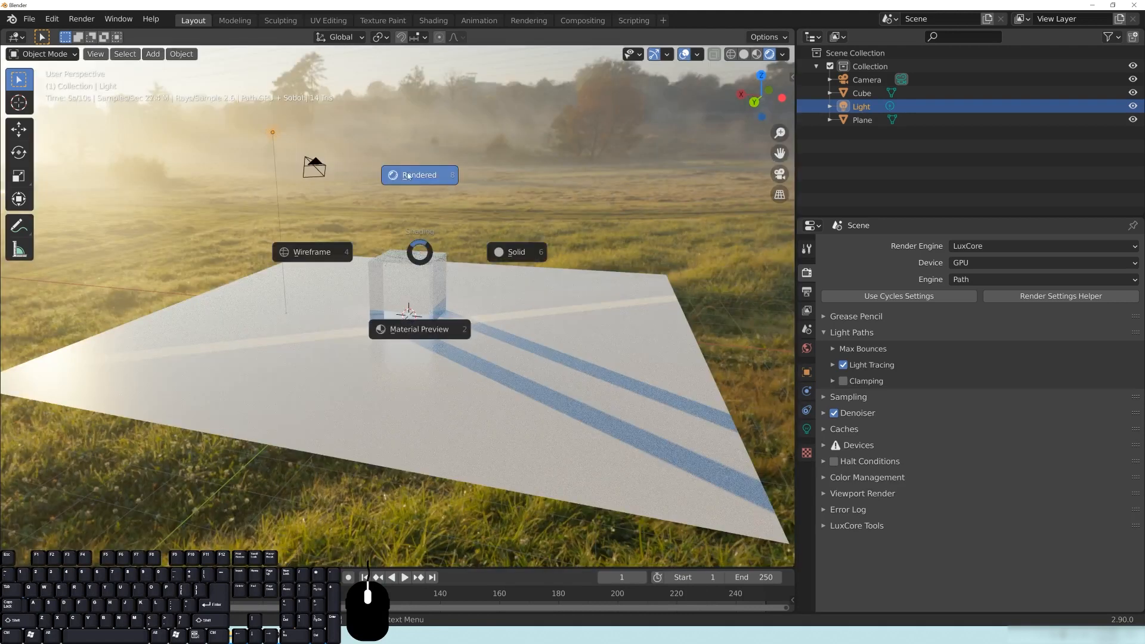
click(408, 175)
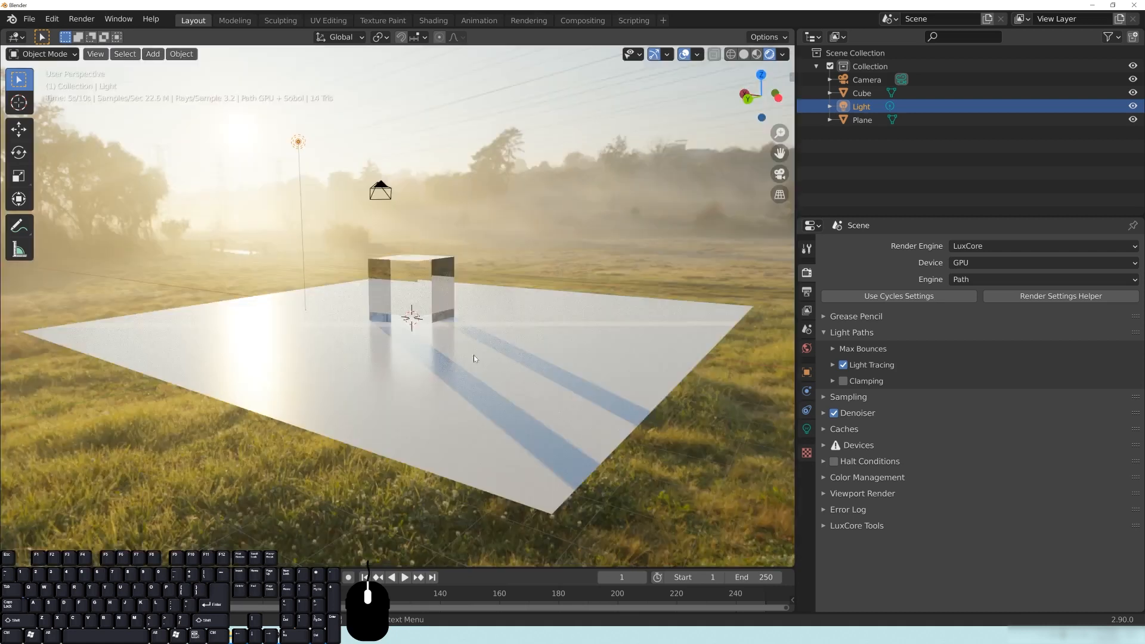
- Switch the viewport to solid shading and set the LuxCore render device to CPU
key(z)
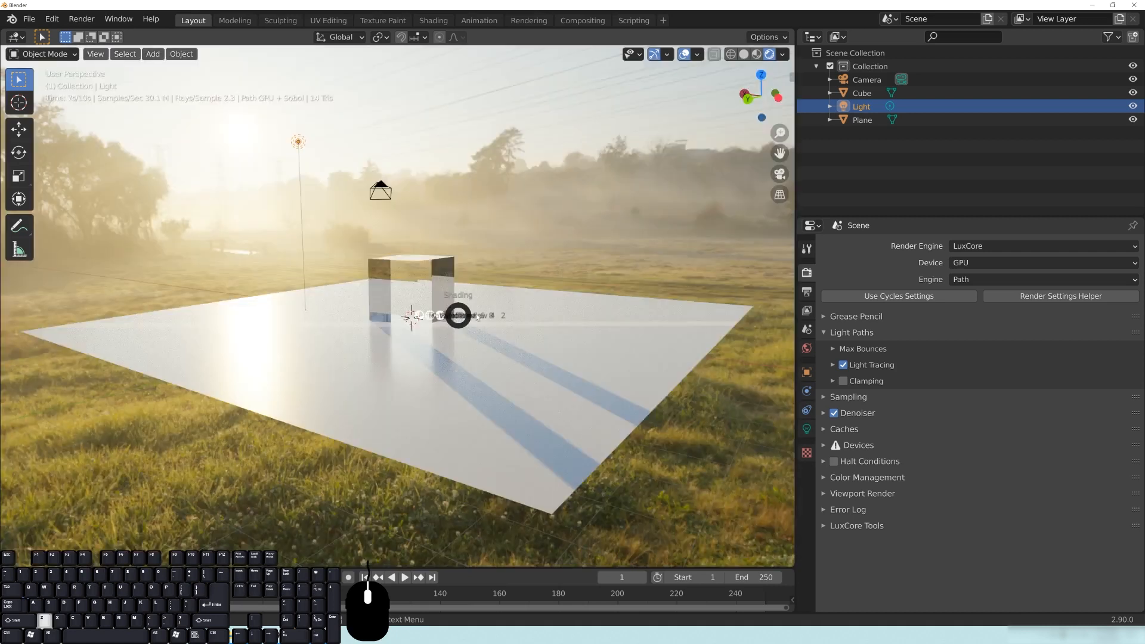
click(964, 248)
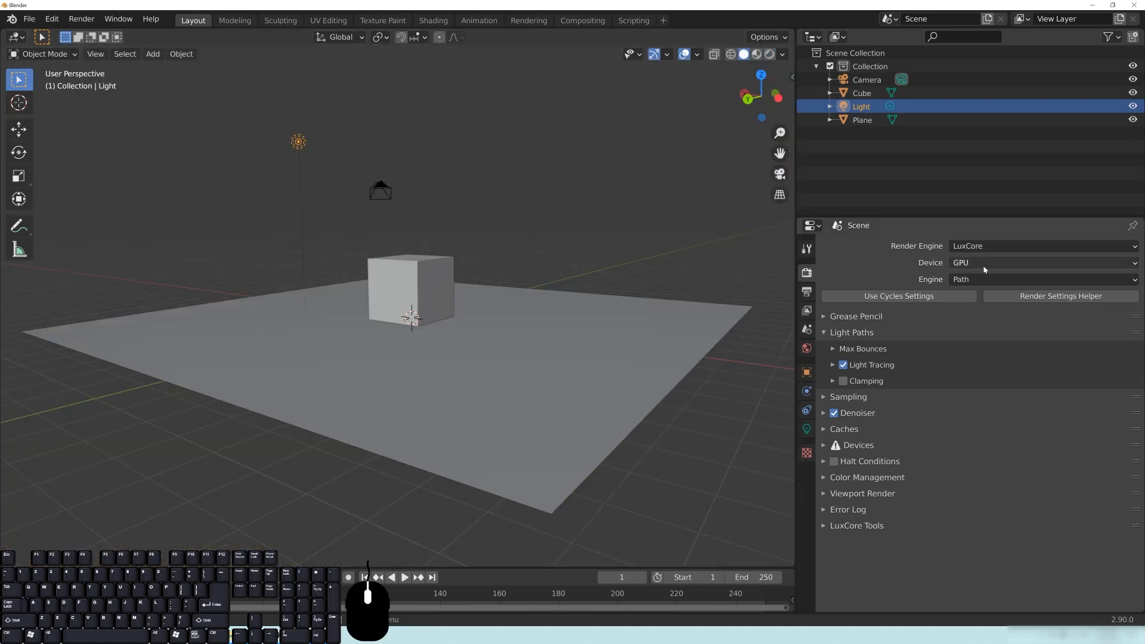
click(985, 266)
click(968, 279)
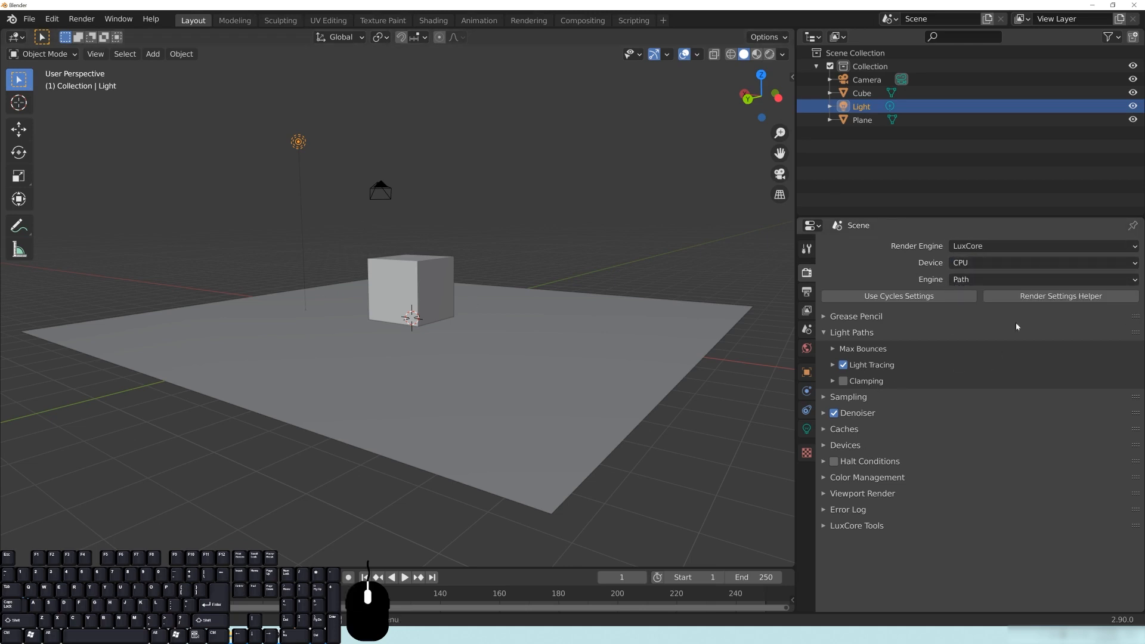
click(848, 396)
click(848, 396)
- Move the light down close beside the cube's top edge and return the viewport to rendered shading
middle_drag(451, 292, 446, 300)
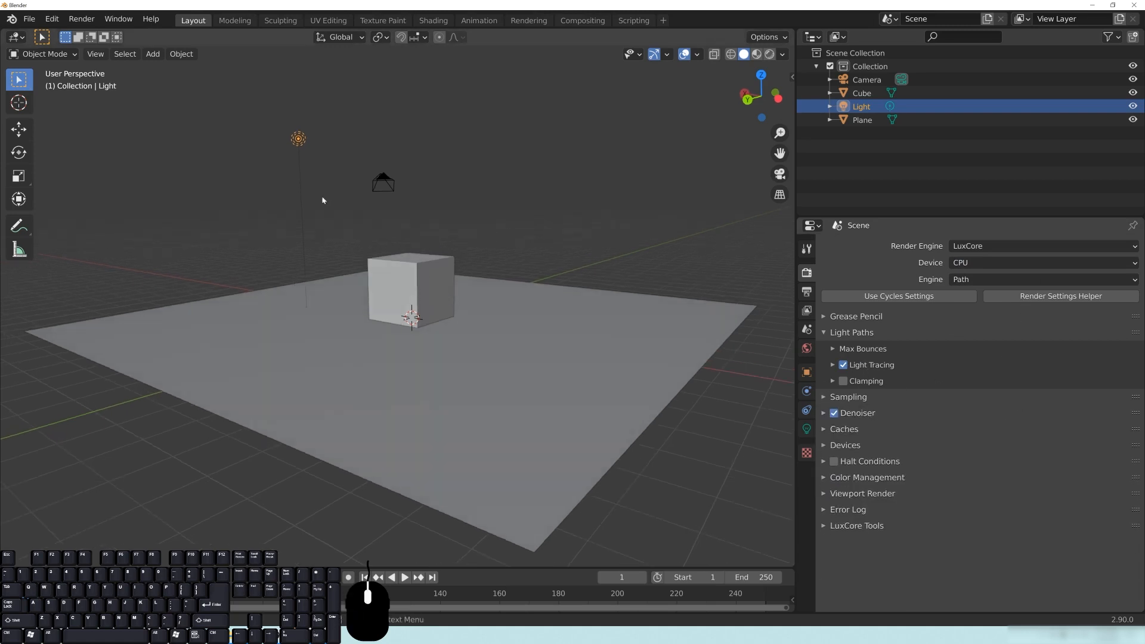
key(g)
click(378, 269)
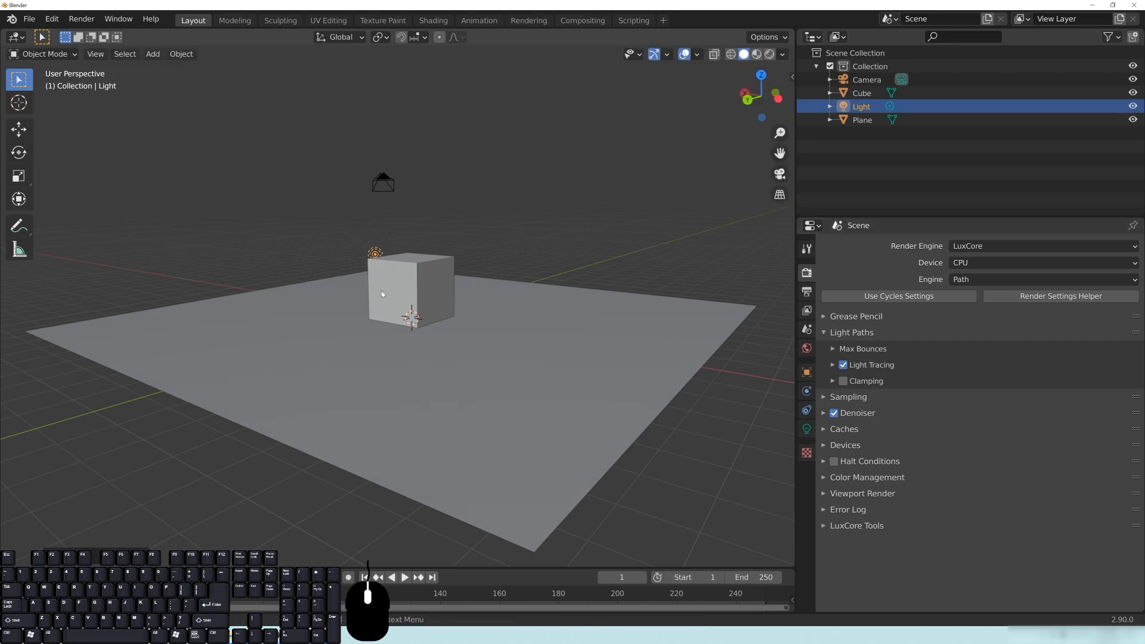
middle_drag(381, 291, 475, 304)
key(g)
click(371, 293)
mouse_move(406, 308)
middle_down()
mouse_move(439, 313)
mouse_move(422, 328)
middle_up()
key(z)
click(477, 310)
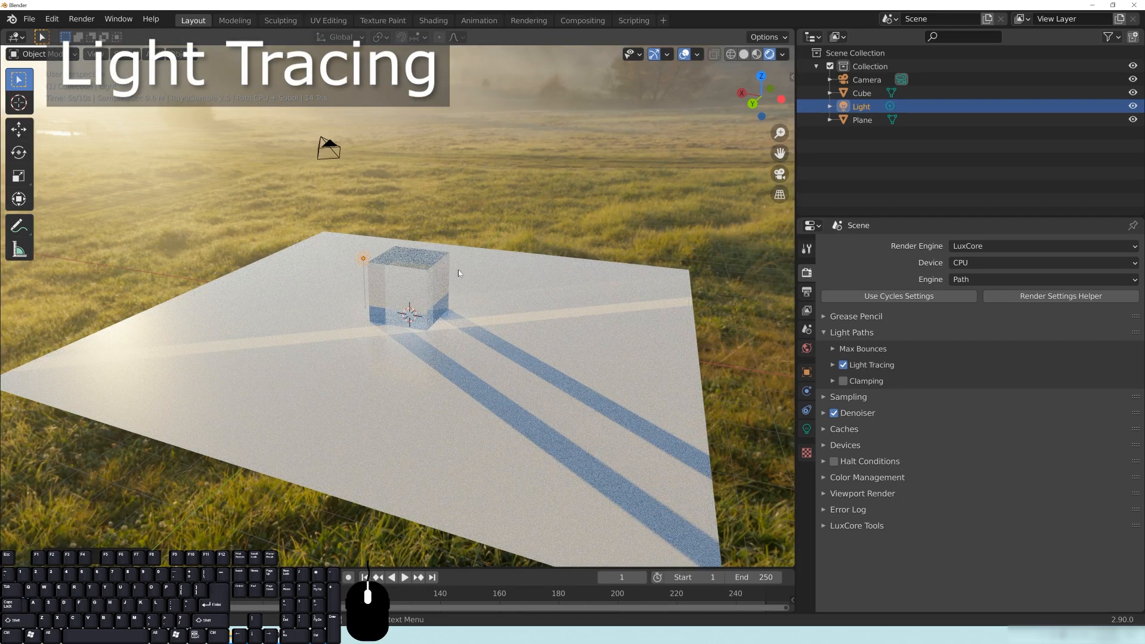
- Turn off Use Cycles Settings for the point light and set its gain to 1500
click(806, 429)
click(826, 303)
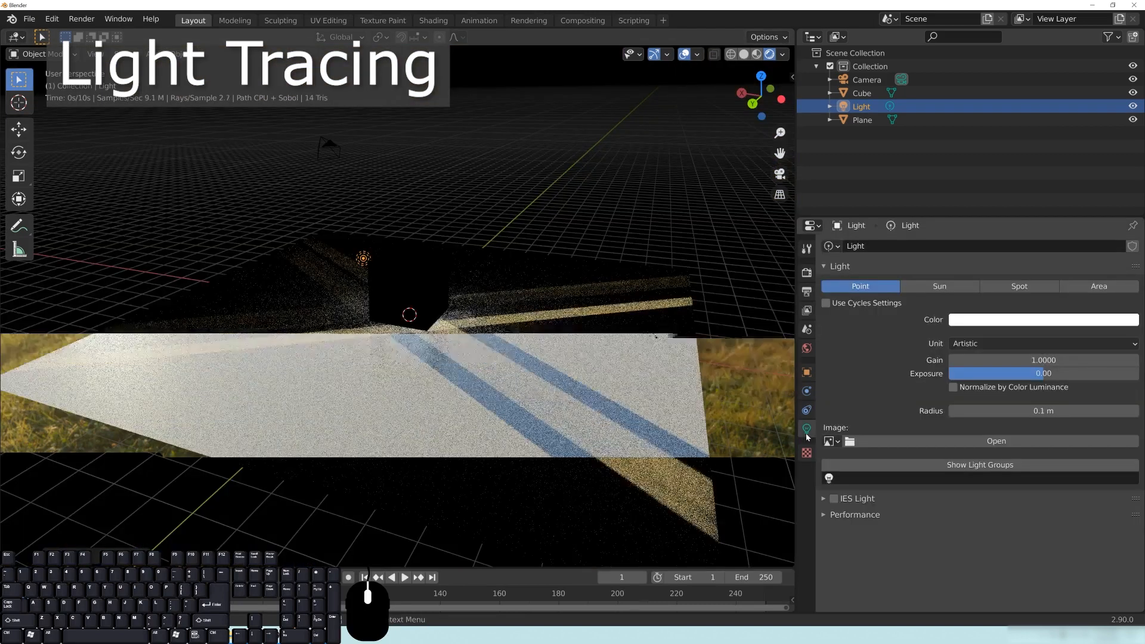
click(1034, 361)
text(1500)
key(Return)
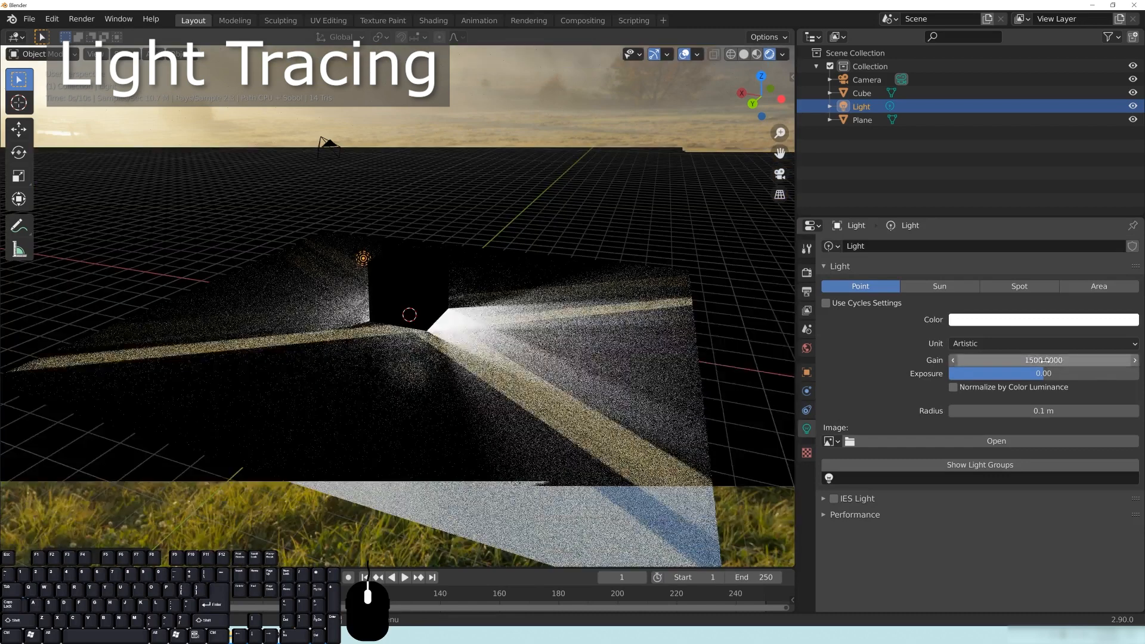
- Apply level 3 subdivision to the glass cube and examine the caustics it casts on the ground plane up close
scroll(513, 359, up, 2)
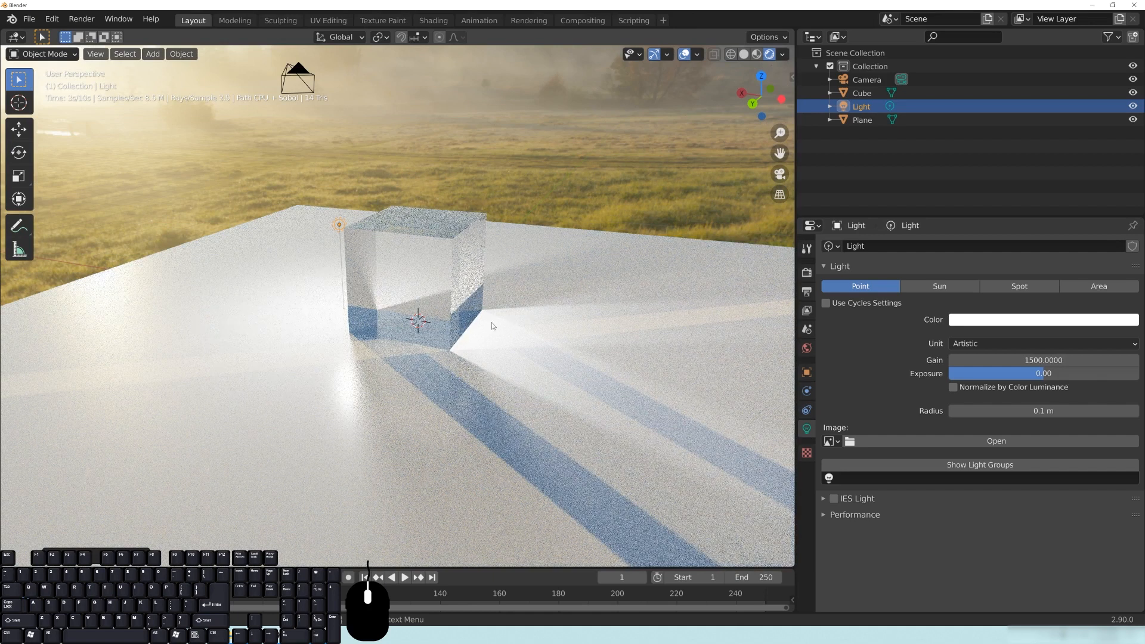
click(469, 275)
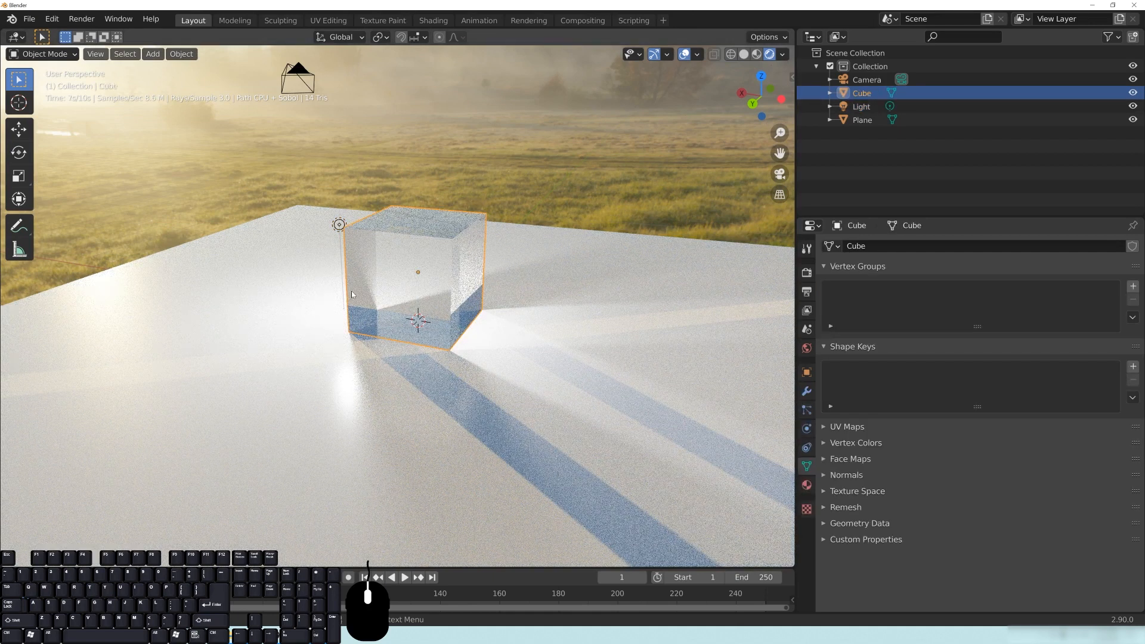
key(ctrl+3)
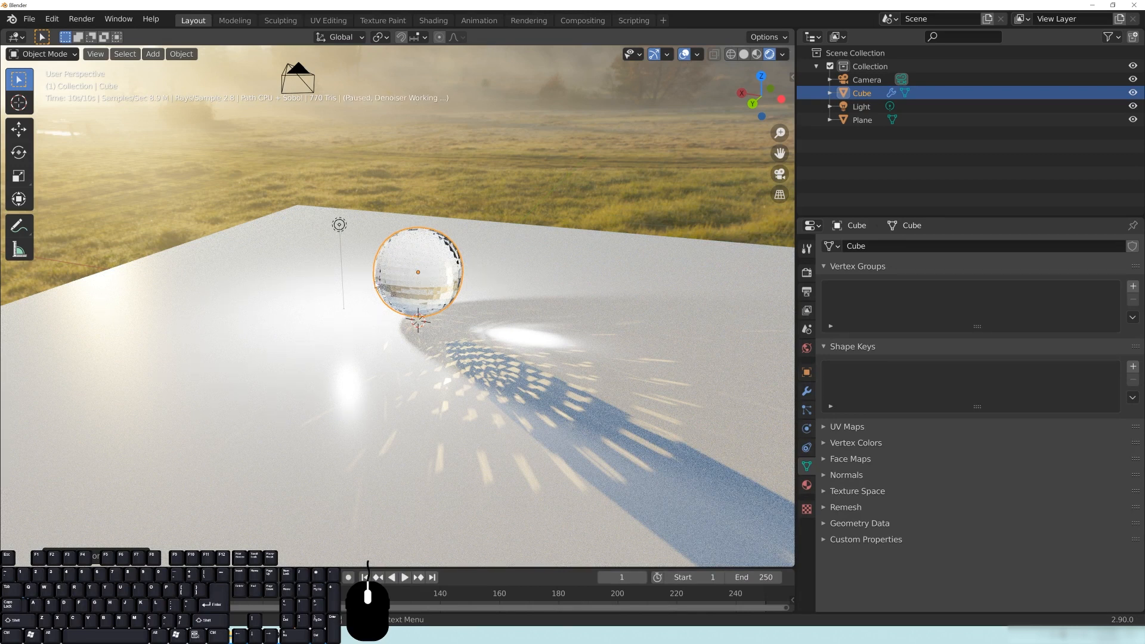
scroll(430, 273, up, 3)
shift+middle_drag(496, 310, 440, 306)
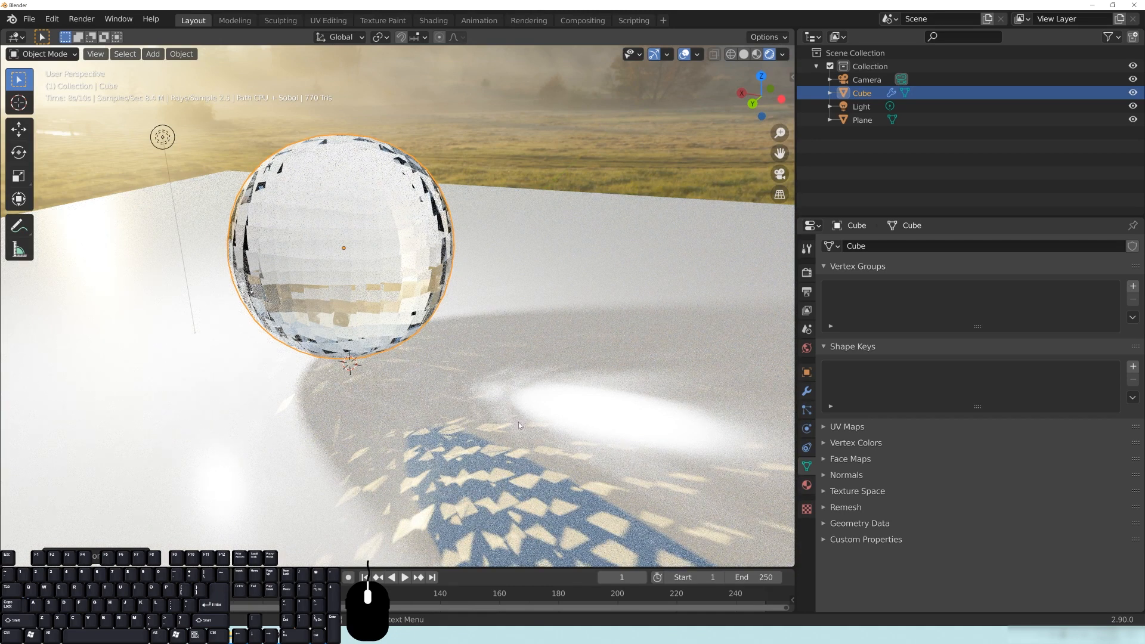
shift+middle_drag(540, 472, 530, 451)
scroll(529, 451, down, 1)
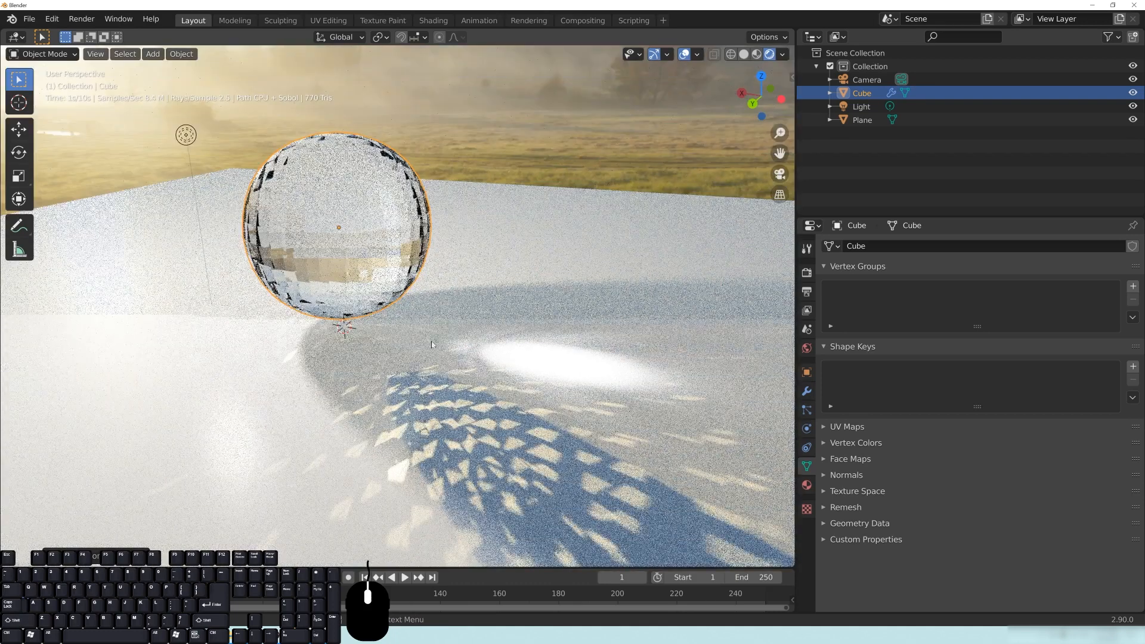
- Turn Light Tracing off and back on in the render settings to compare the glass sphere's shadow with and without caustics
click(811, 274)
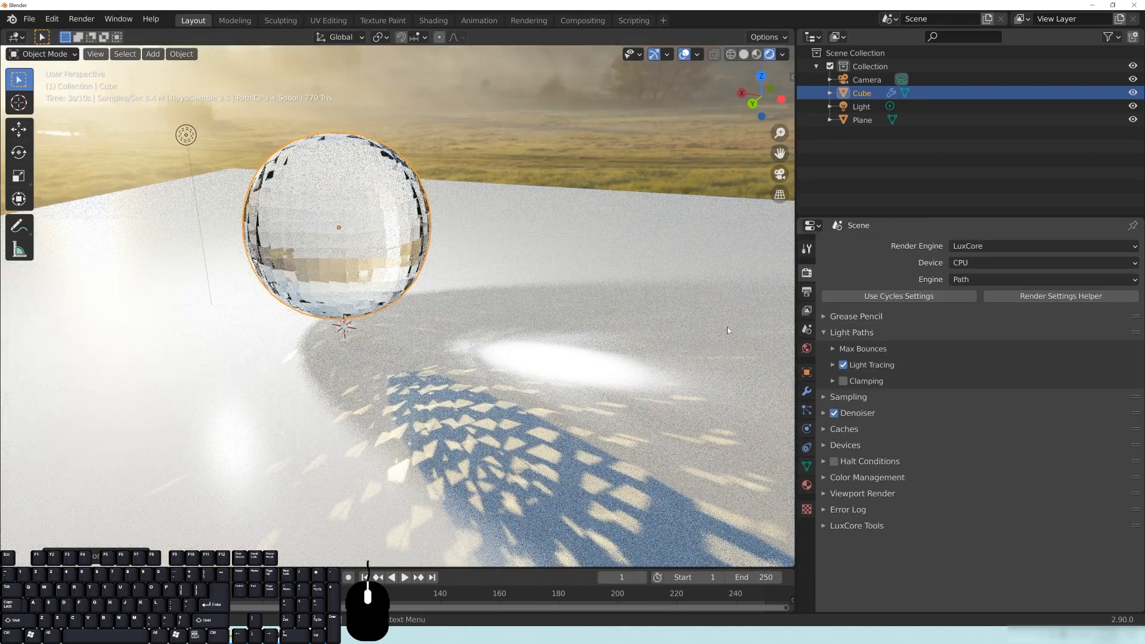
click(843, 365)
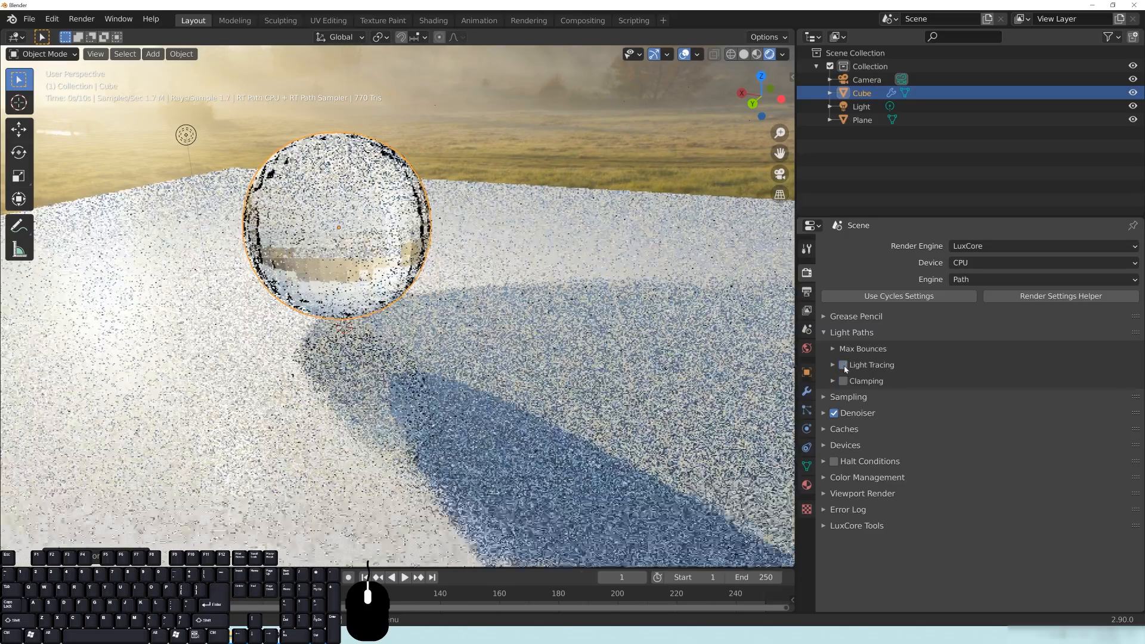
scroll(498, 418, down, 3)
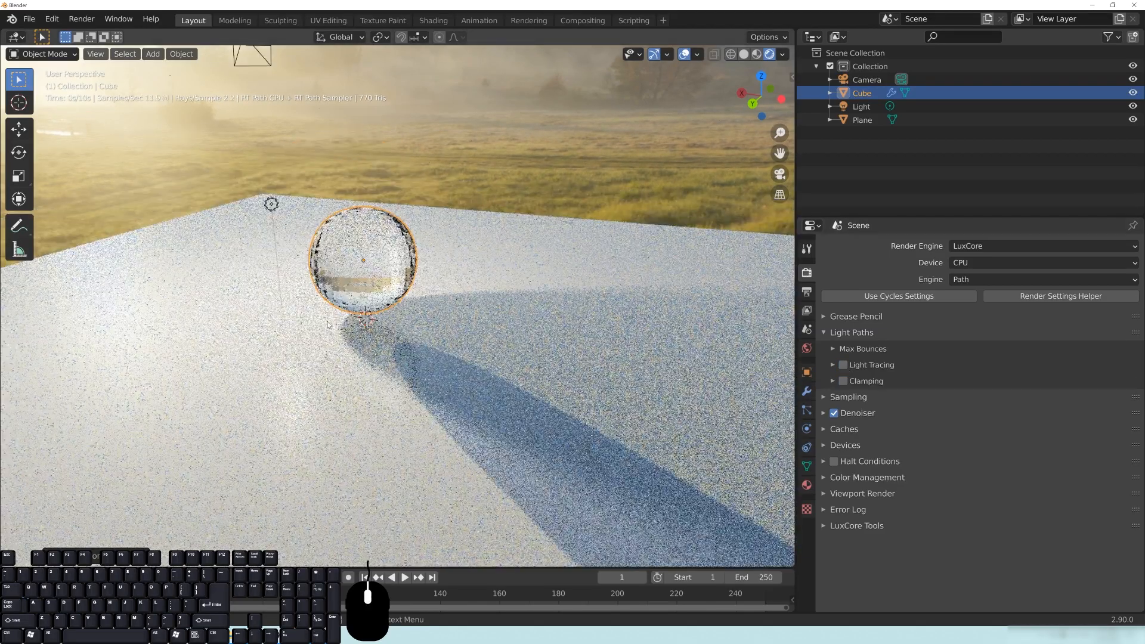
middle_drag(404, 371, 412, 335)
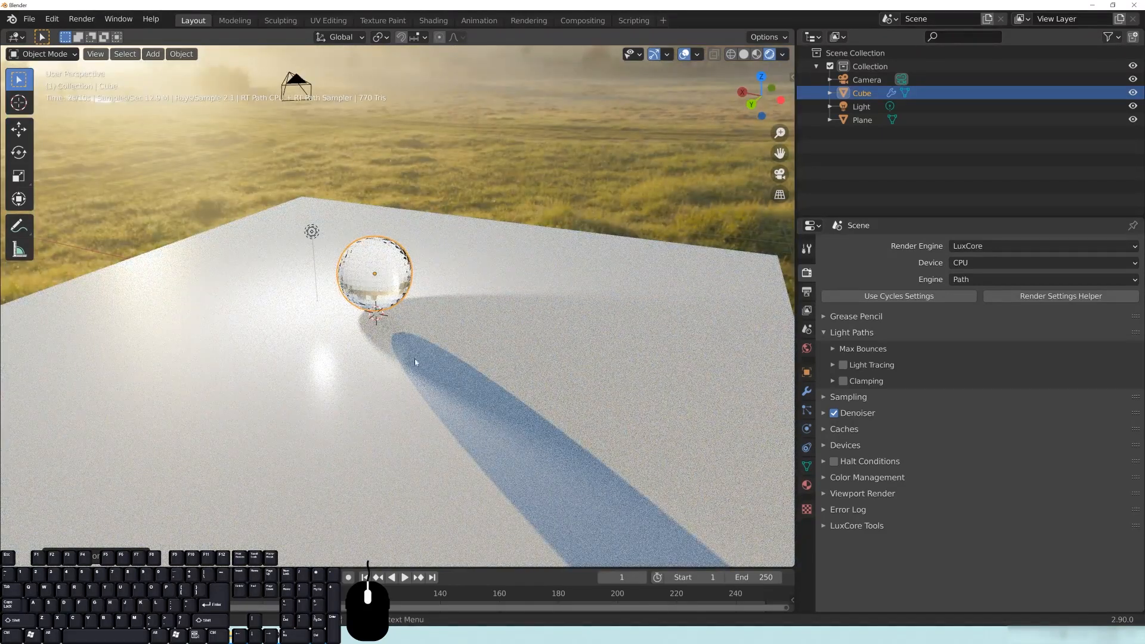
click(843, 365)
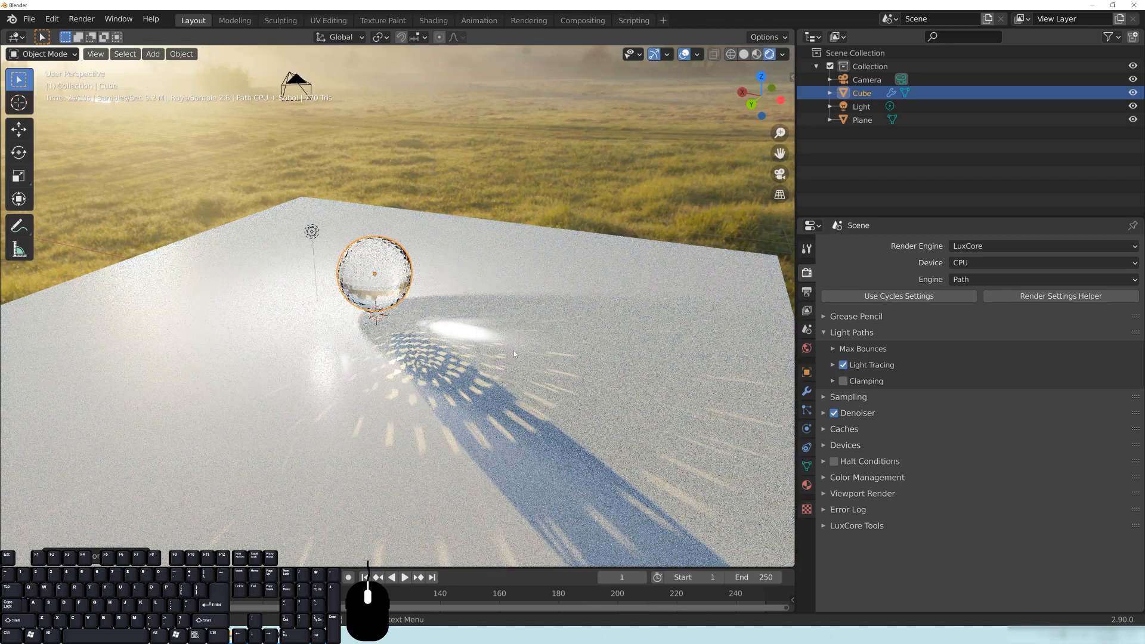
- Lower the world HDRI's gain to 0.2 and finally to 0 so only the point light illuminates the scene
click(807, 348)
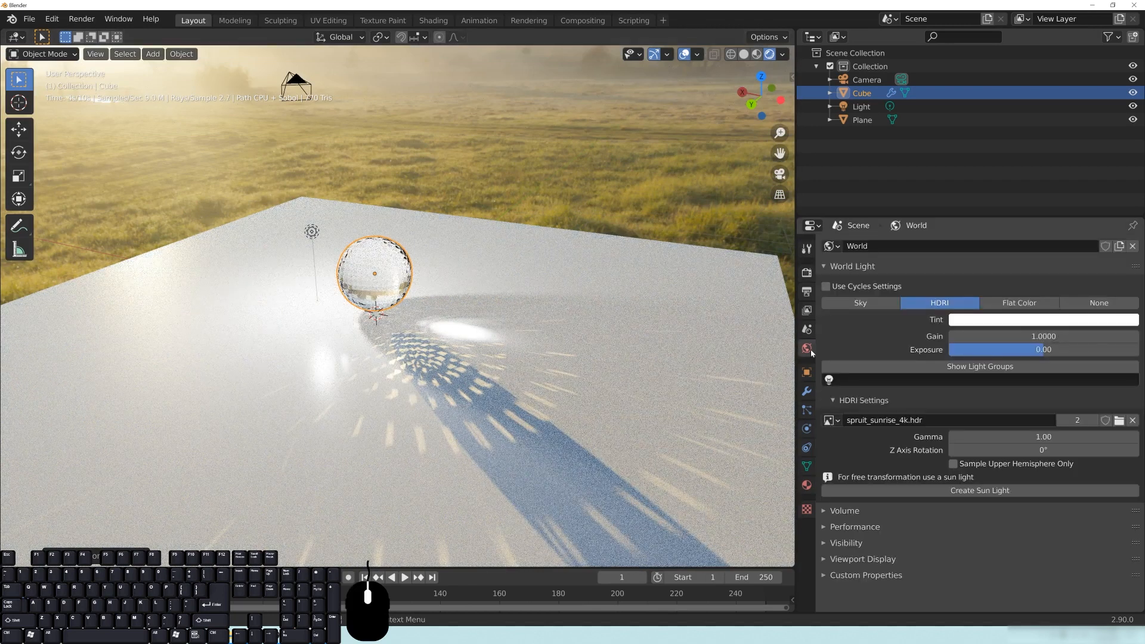
click(1065, 336)
text(0.2)
key(Return)
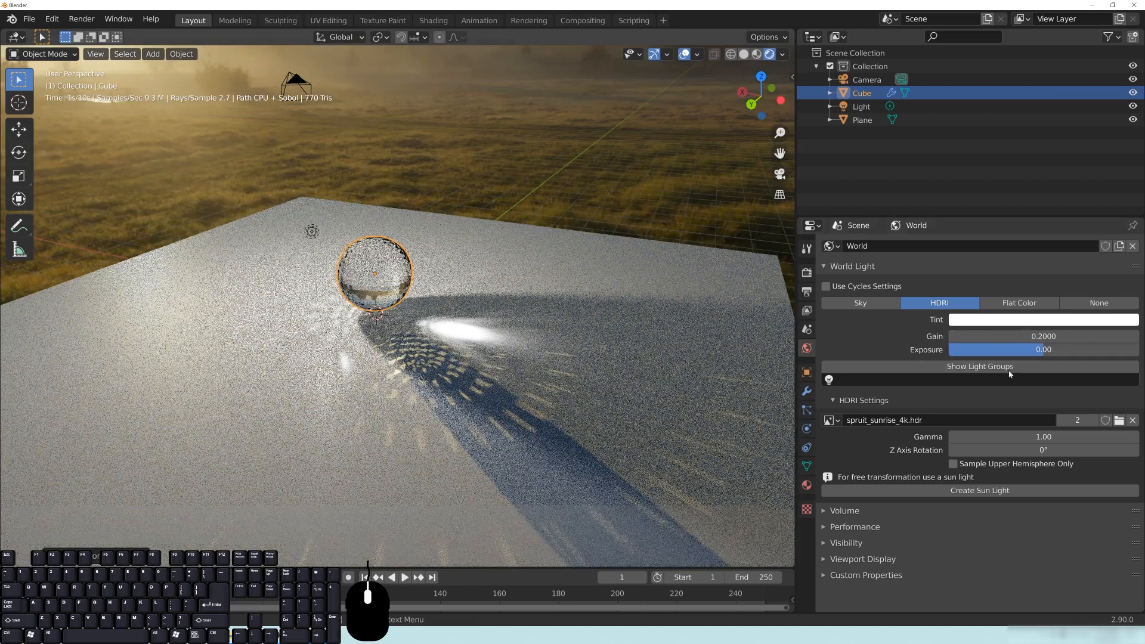
click(1025, 336)
text(0)
key(Return)
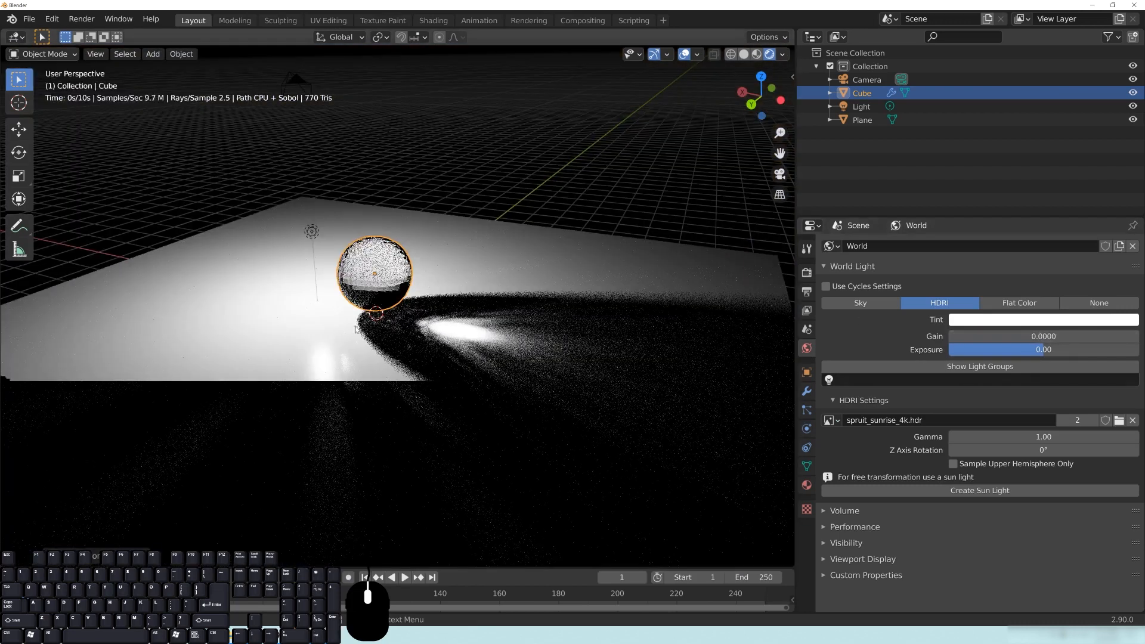
- Try the point light on the sphere's far side, at its centre and above it, finally placing it low beside the sphere
click(310, 233)
key(g)
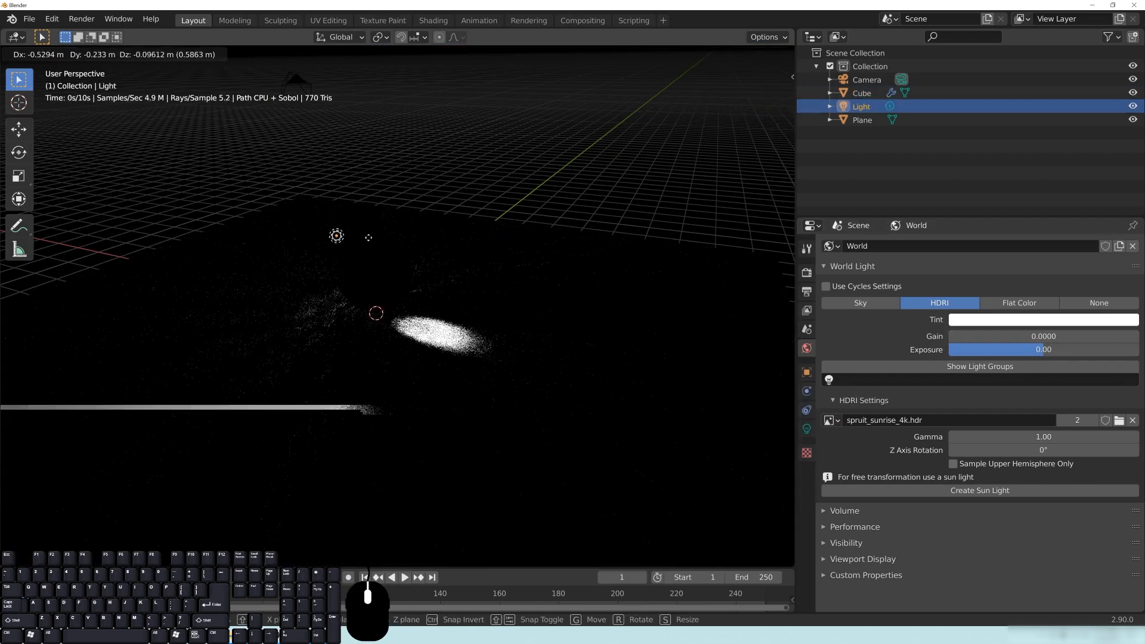
click(444, 250)
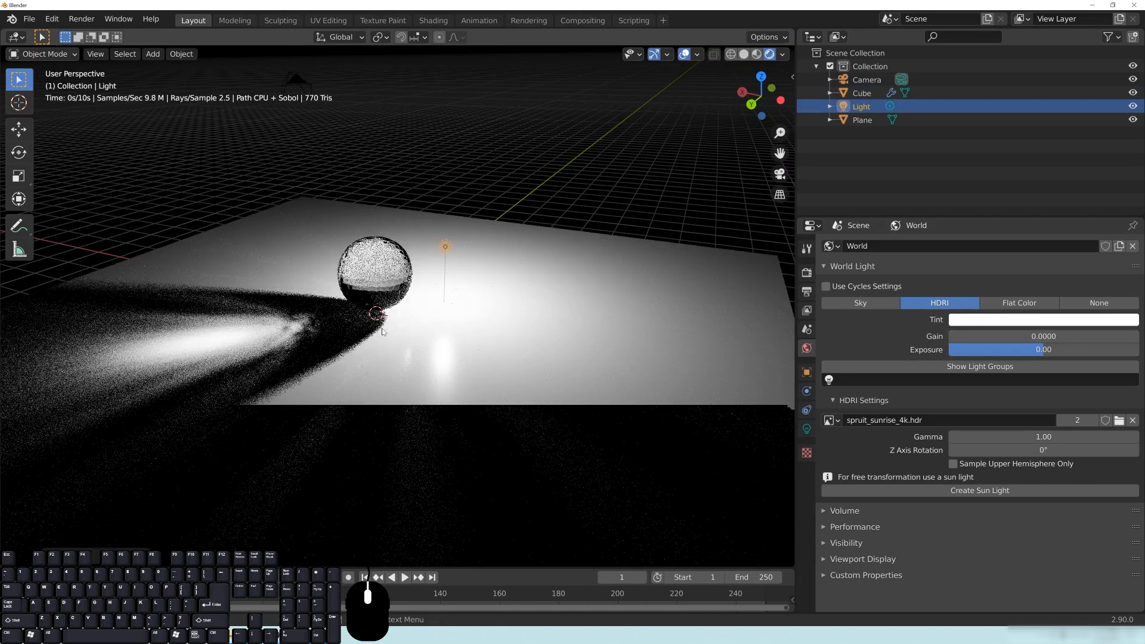
key(g)
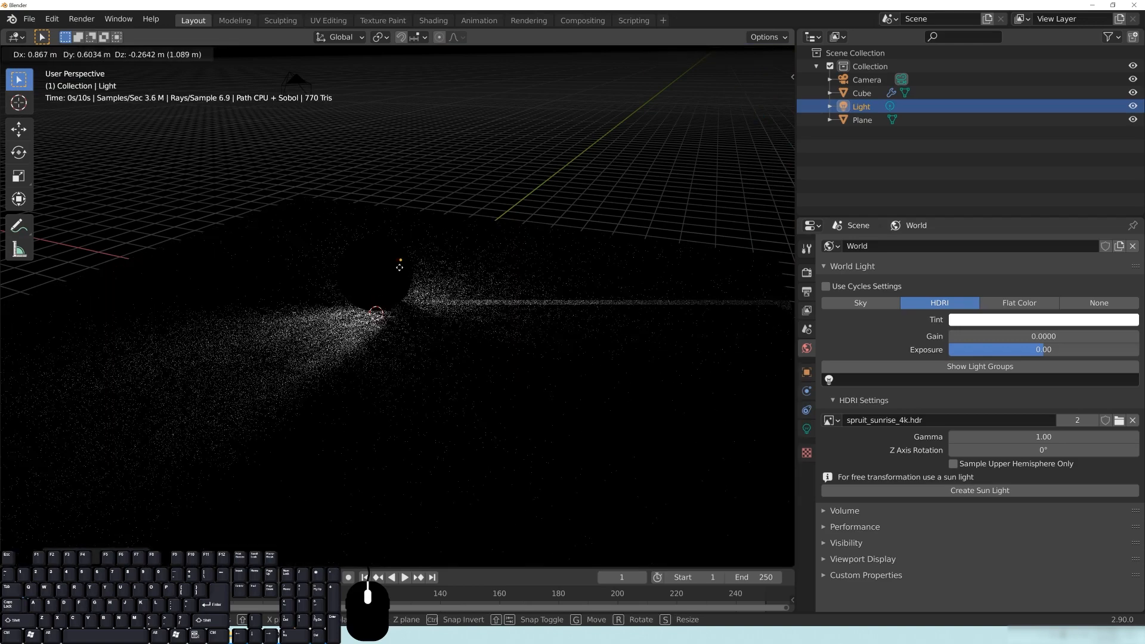
click(380, 276)
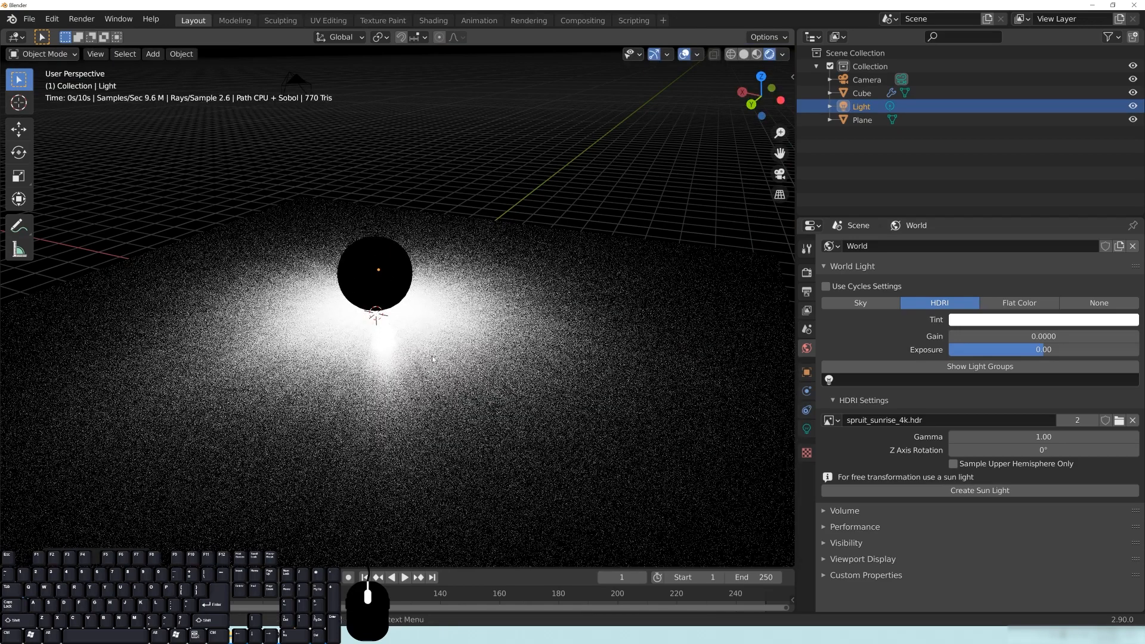
key(g)
click(378, 198)
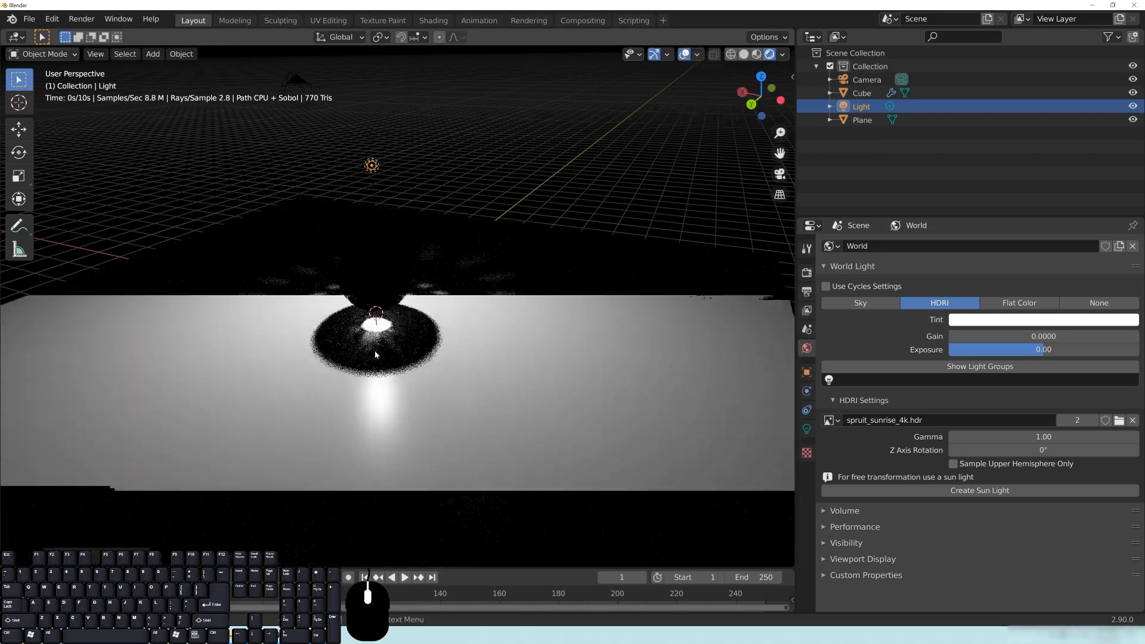
key(g)
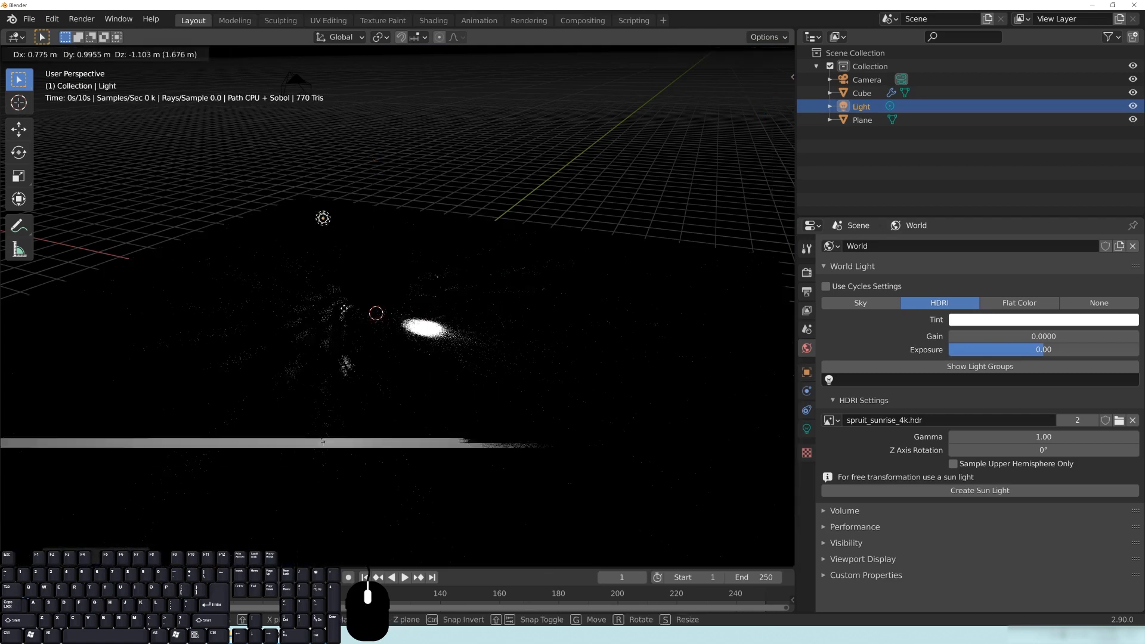
click(349, 315)
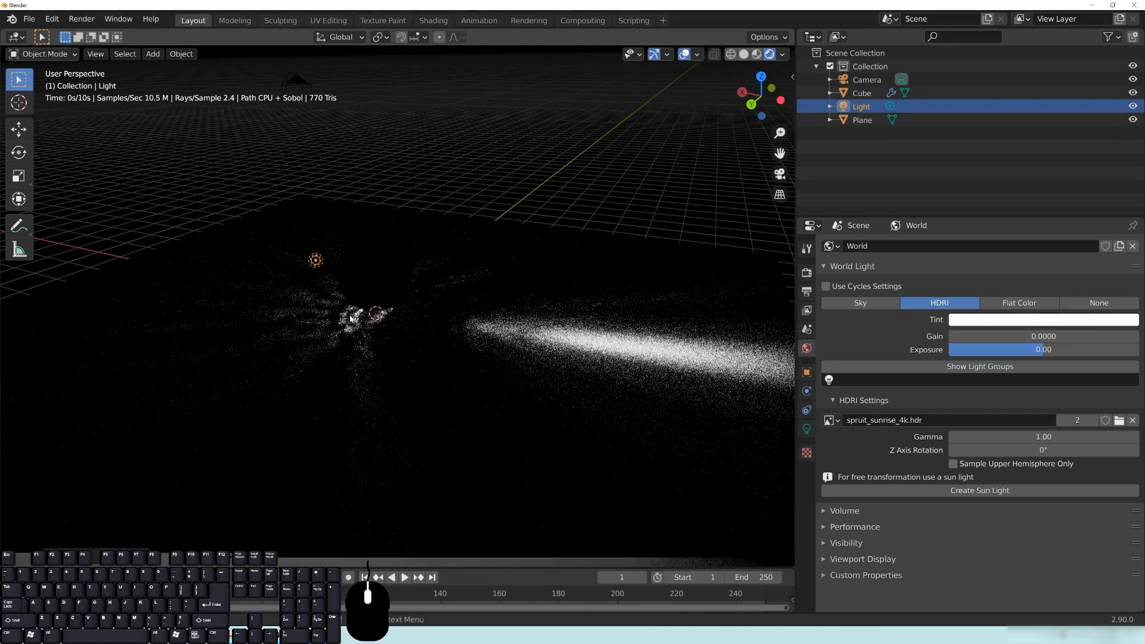
- Set the point light's gain to 250
click(806, 429)
click(1013, 361)
text(250)
key(Return)
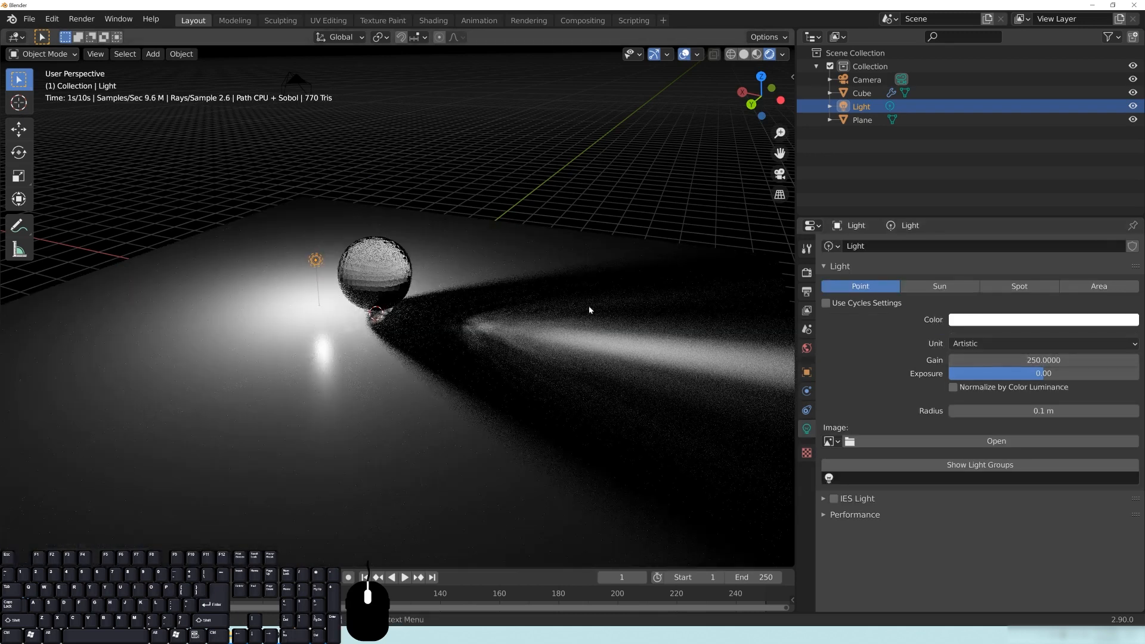
- Move the point light up above the glass sphere and view the caustics from another side
scroll(527, 363, up, 1)
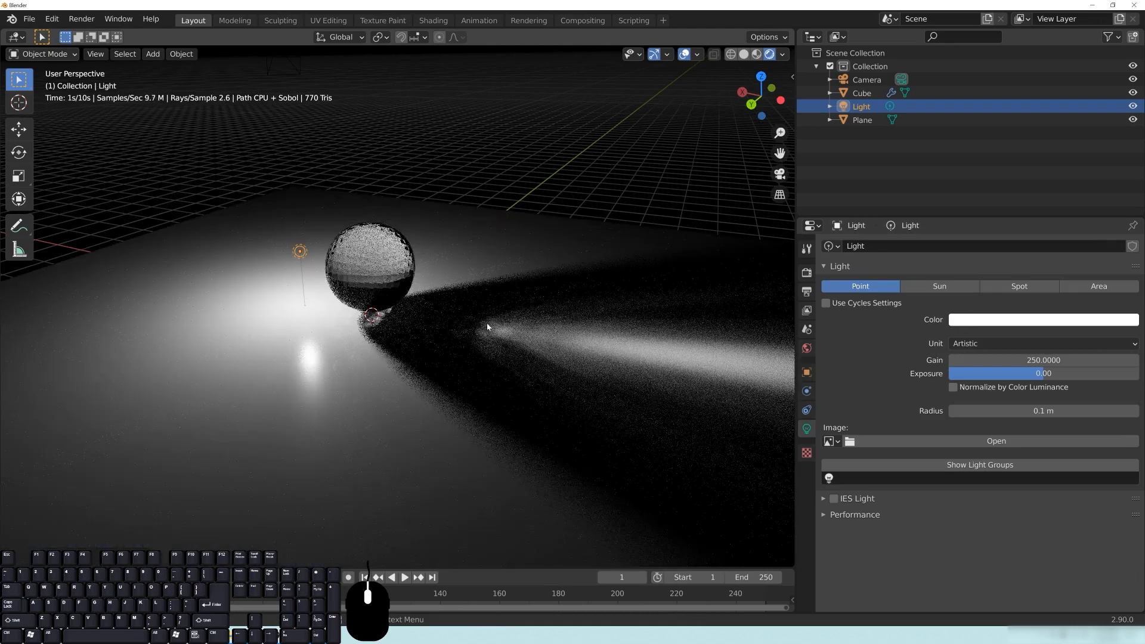
key(g)
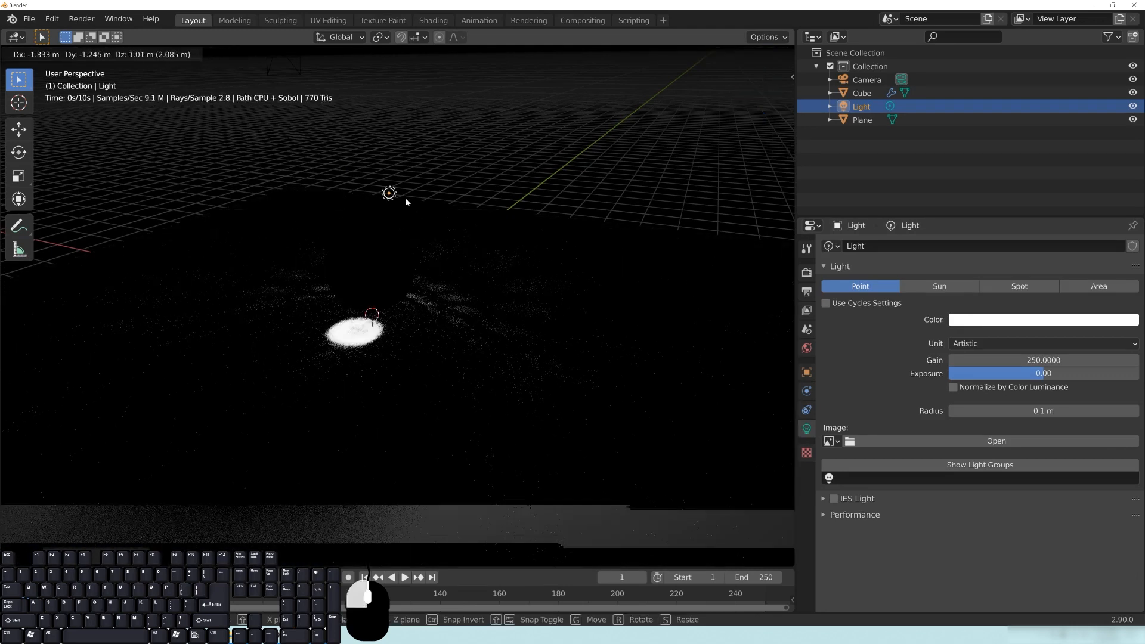
click(404, 200)
middle_drag(578, 334, 226, 276)
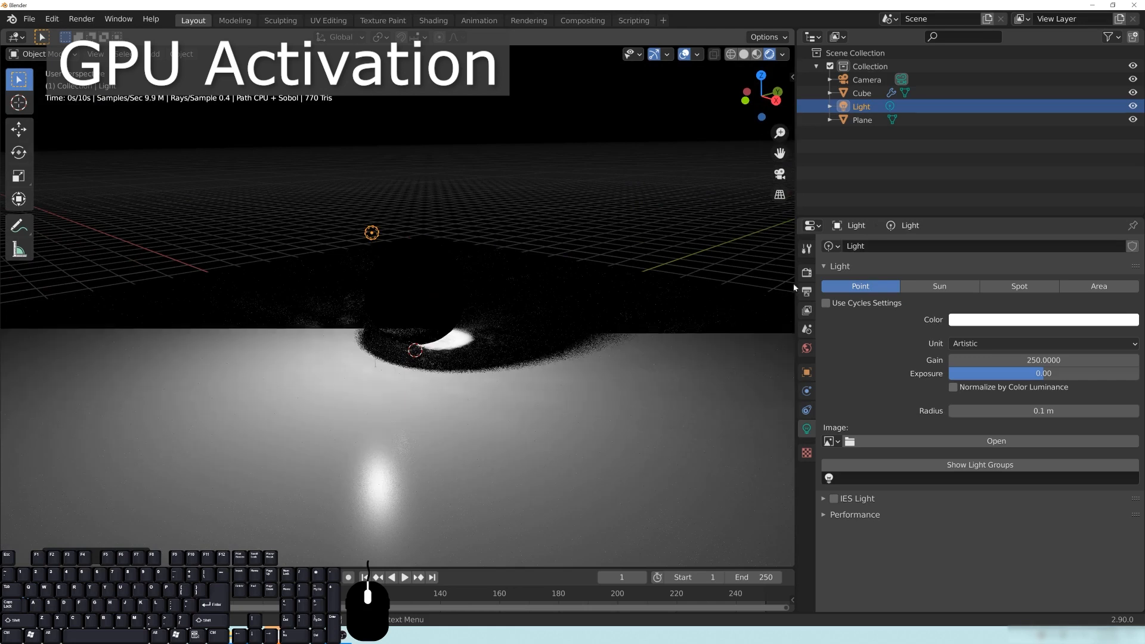
- Bring up the scene's render settings and the Cycles render devices in the system preferences, placing the preferences window over the viewport
click(808, 274)
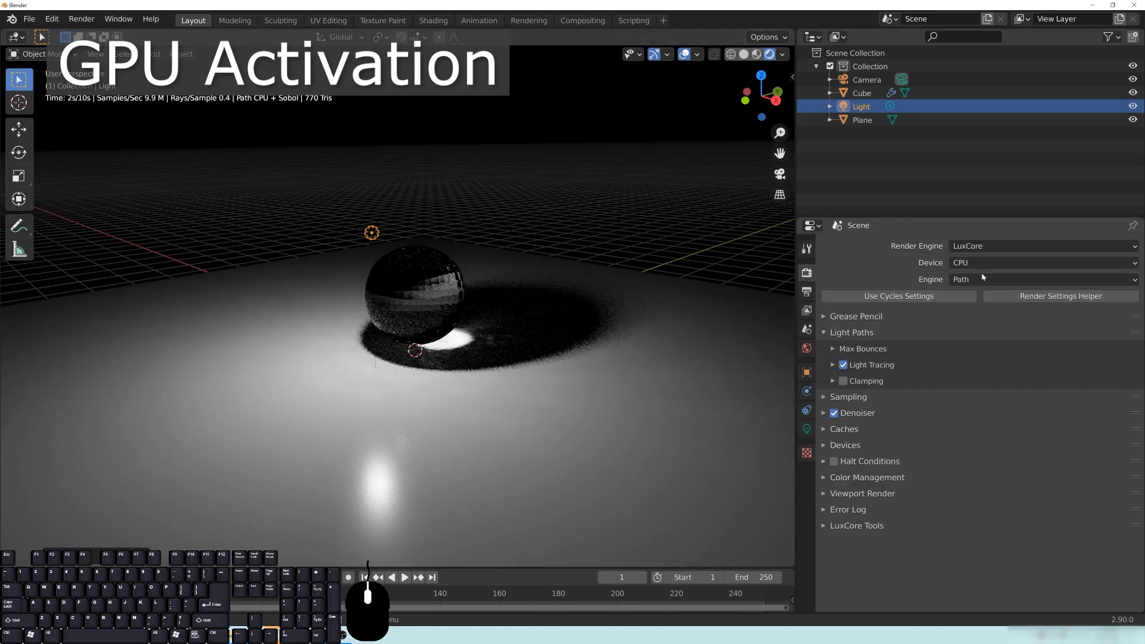
middle_drag(370, 247, 378, 253)
mouse_move(455, 266)
middle_down()
mouse_move(501, 270)
mouse_move(439, 273)
middle_up()
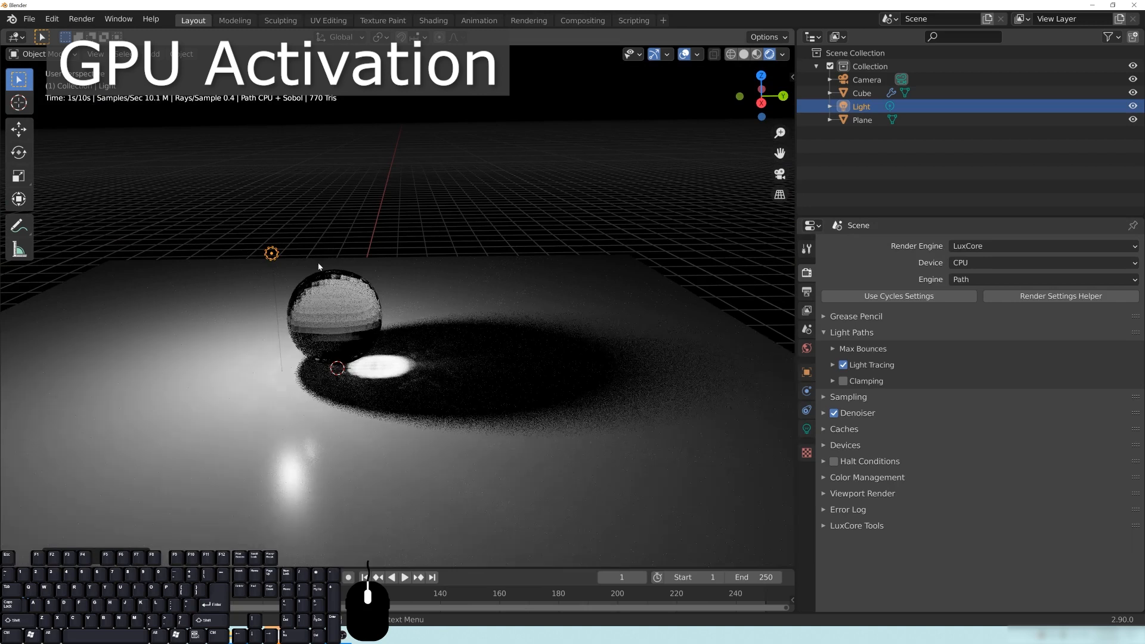
click(59, 24)
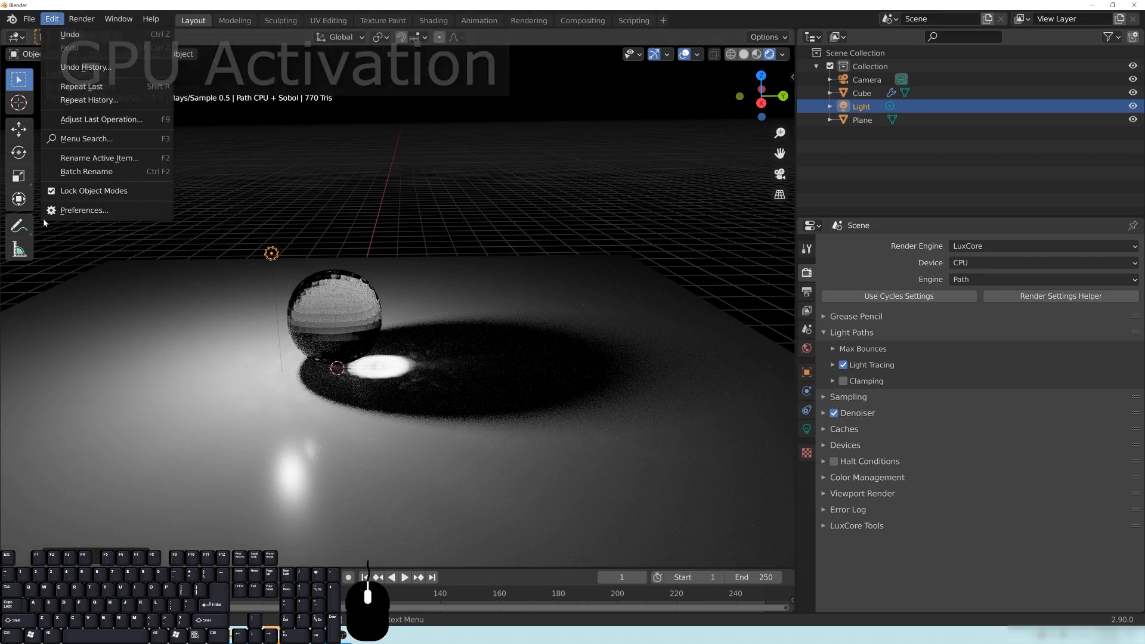
click(75, 210)
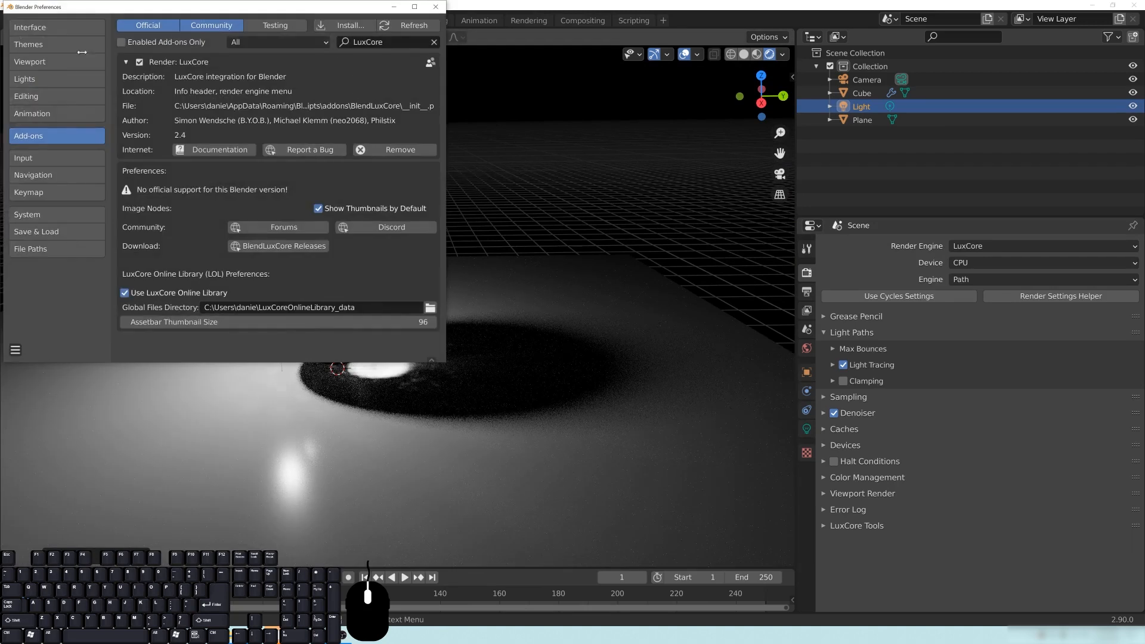
click(30, 215)
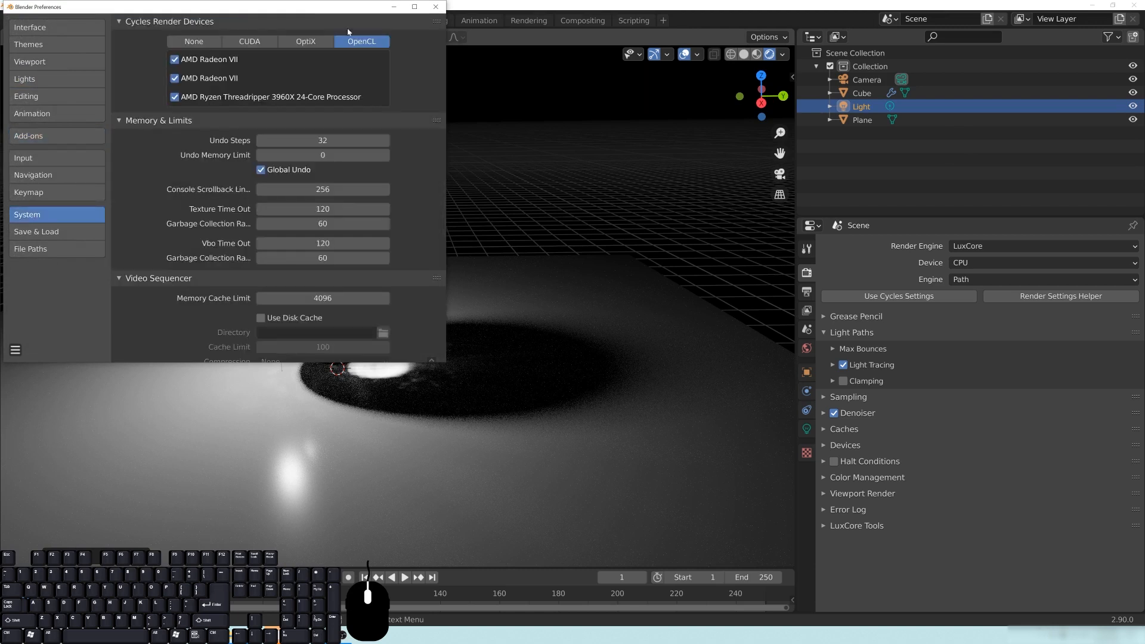
drag(330, 7, 625, 99)
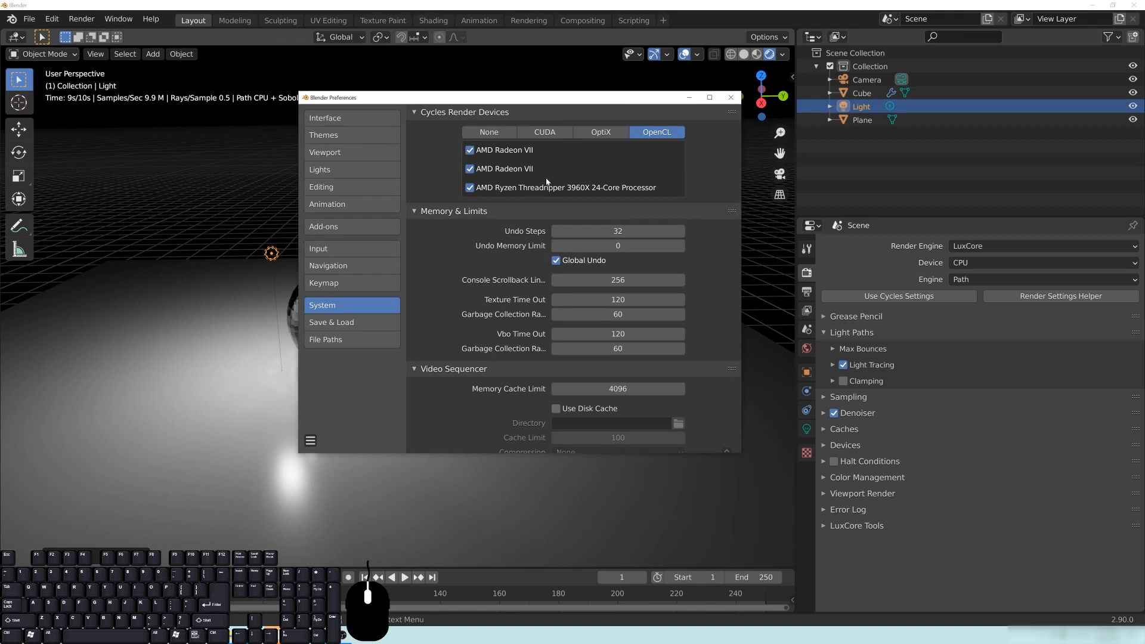
- Check the CUDA and OptiX render device options, return to OpenCL and close the preferences
click(552, 134)
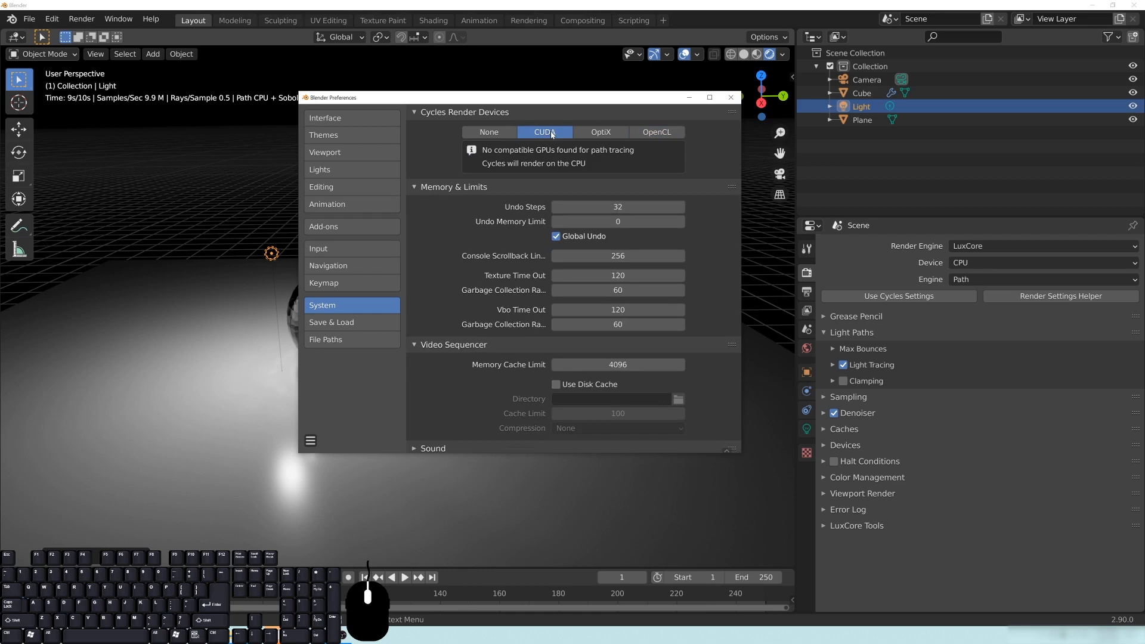
click(601, 132)
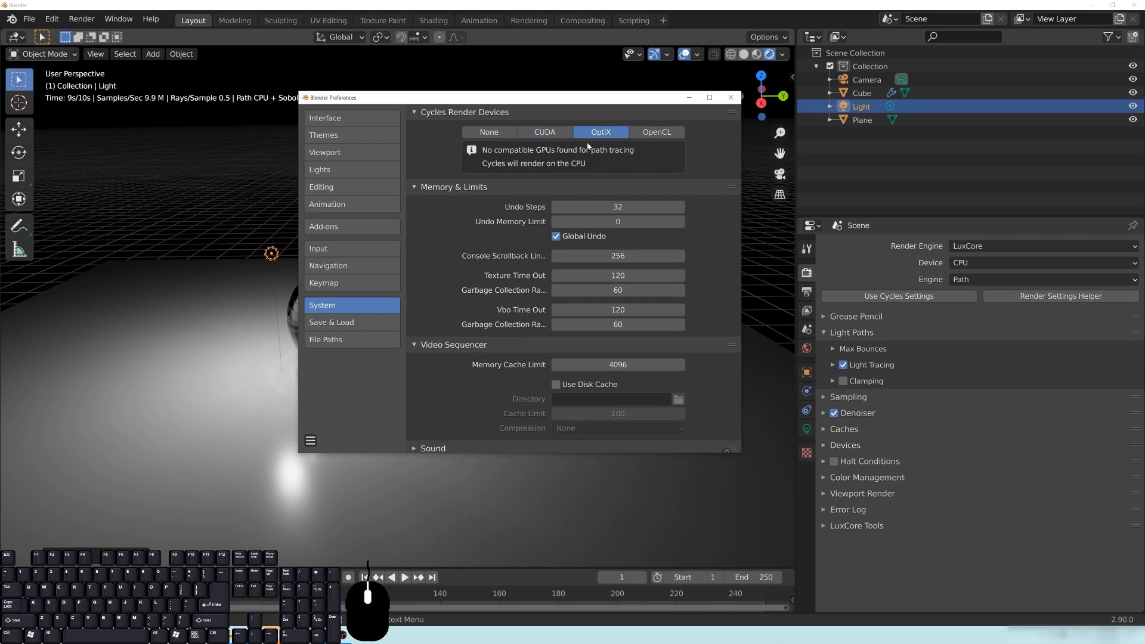
click(544, 132)
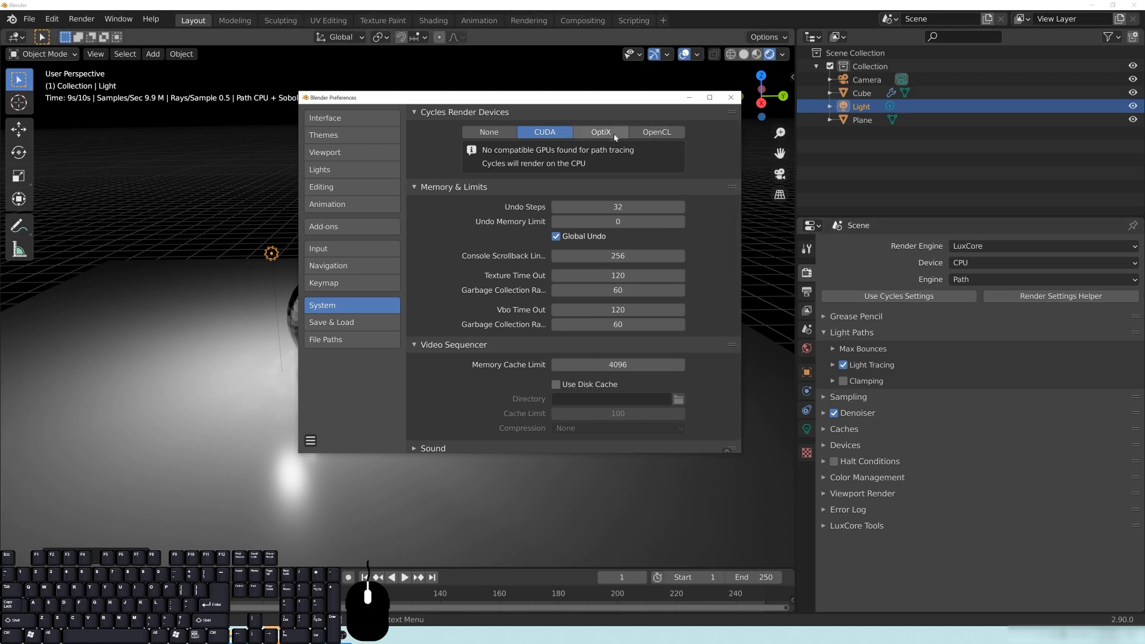
click(656, 132)
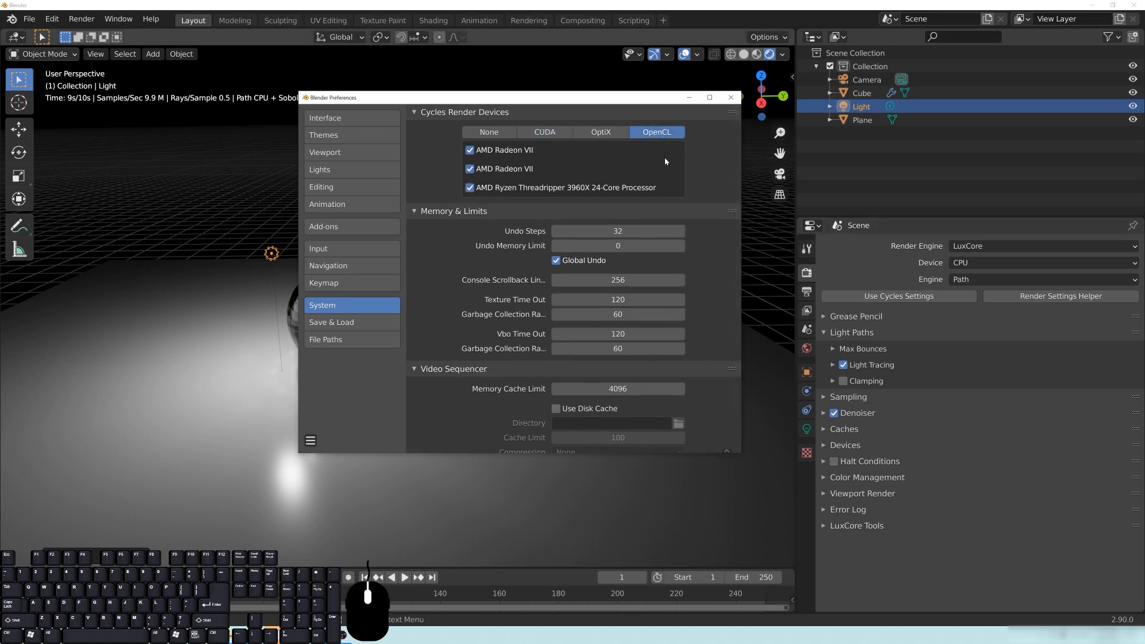
click(730, 97)
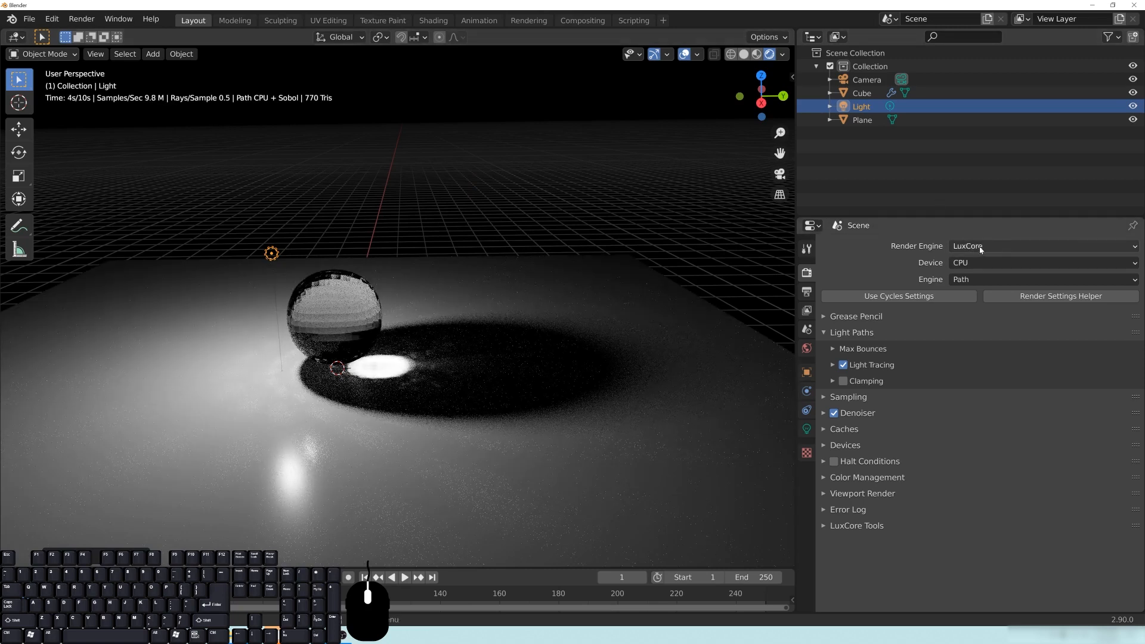
- Set the LuxCore render device to GPU and examine the sphere's caustics from another angle
middle_drag(422, 296, 493, 294)
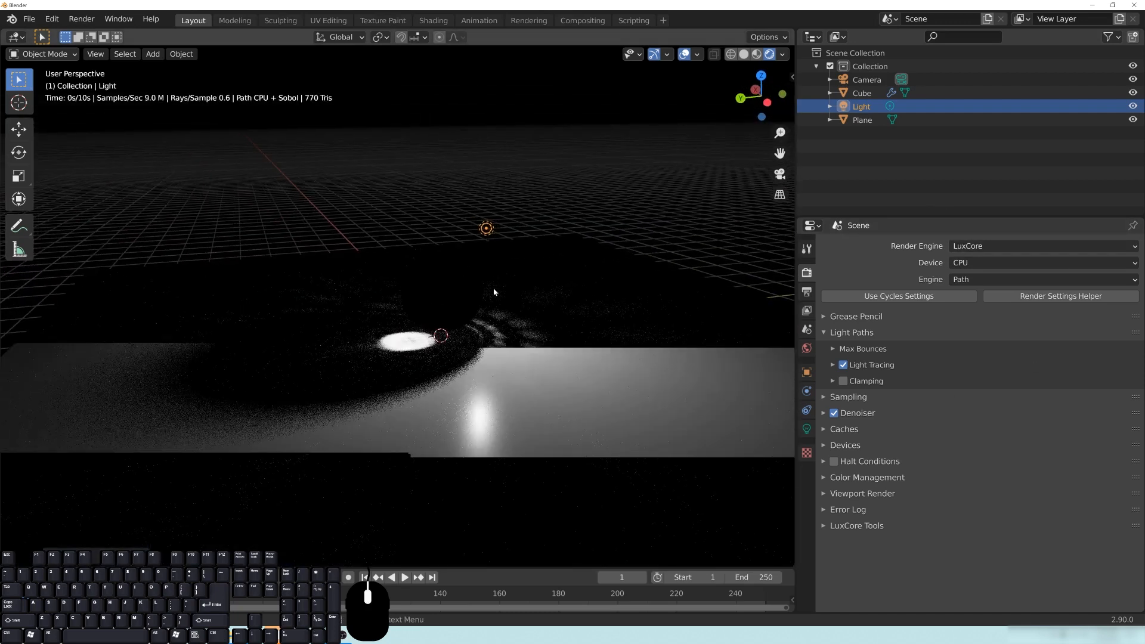
middle_drag(606, 271, 405, 300)
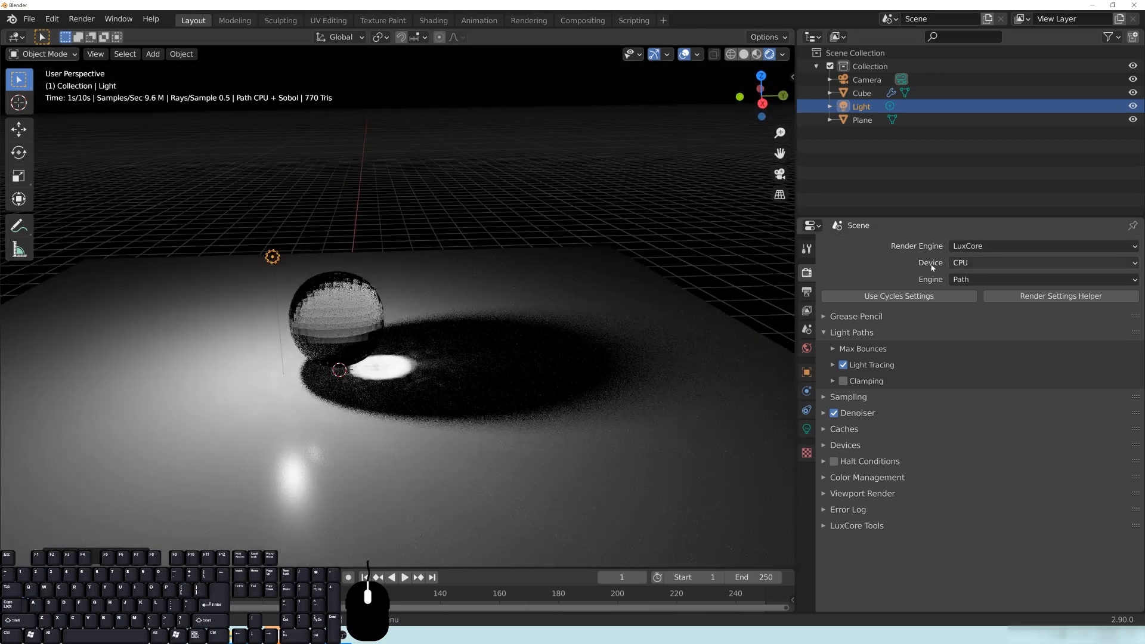
click(962, 265)
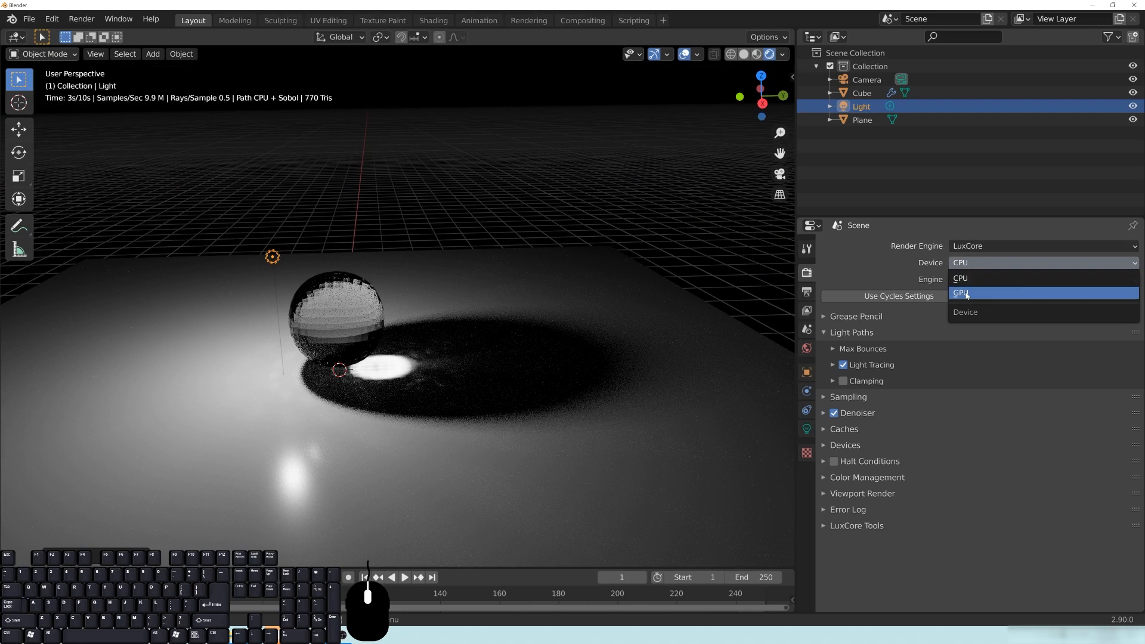
key(Return)
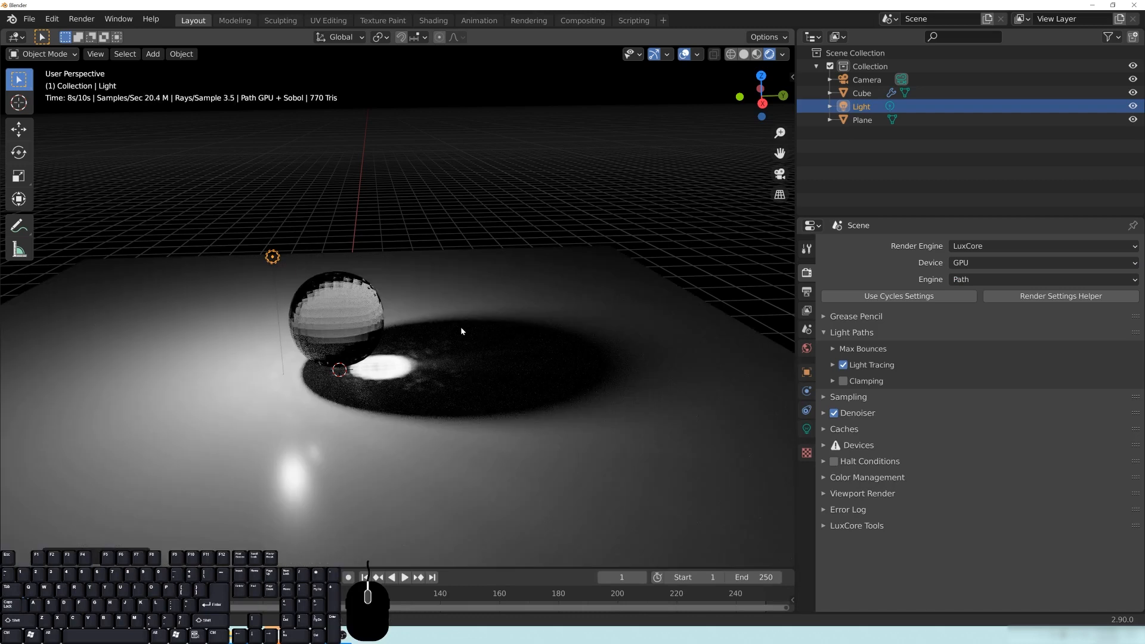
middle_drag(461, 327, 359, 297)
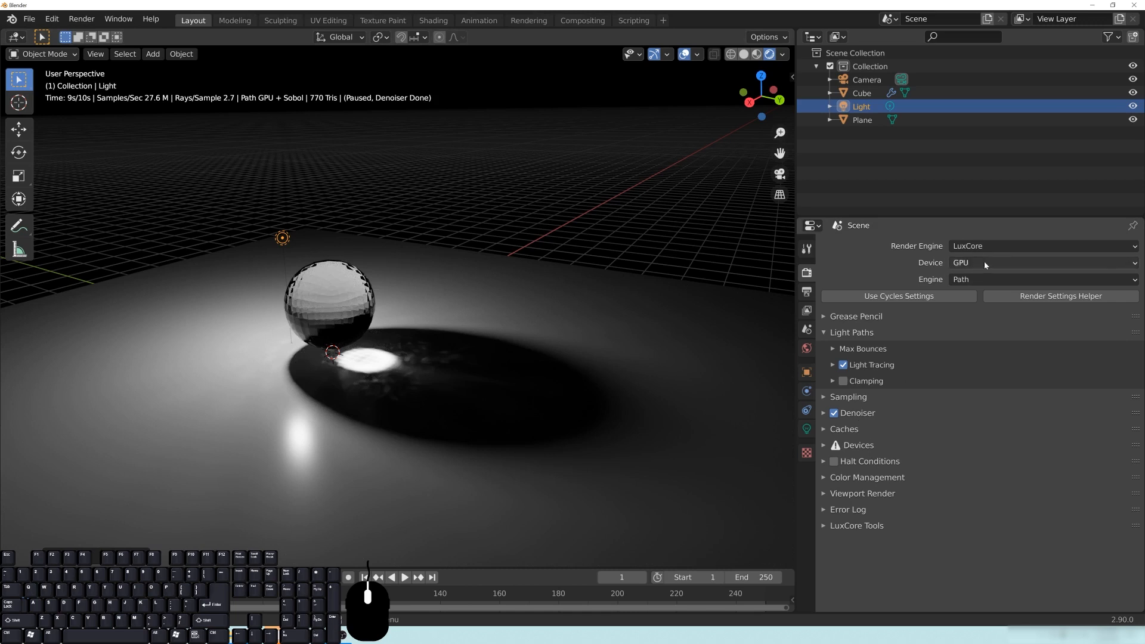
- Expand the LuxCore device settings and set the render device to CPU, with the viewport in solid shading
click(828, 446)
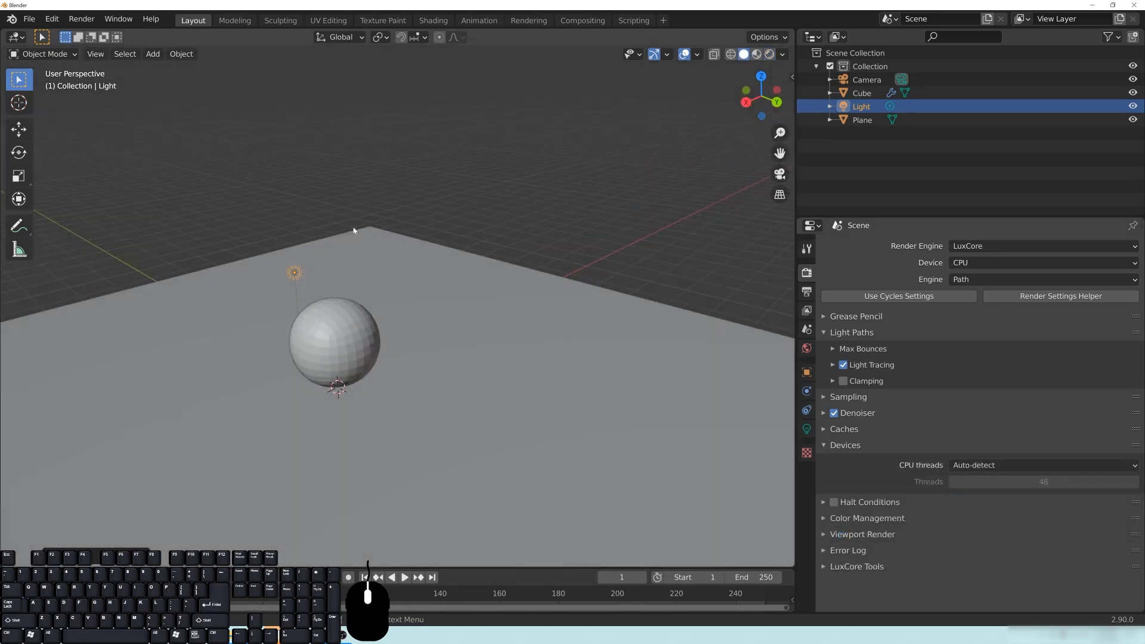
middle_drag(324, 325, 388, 337)
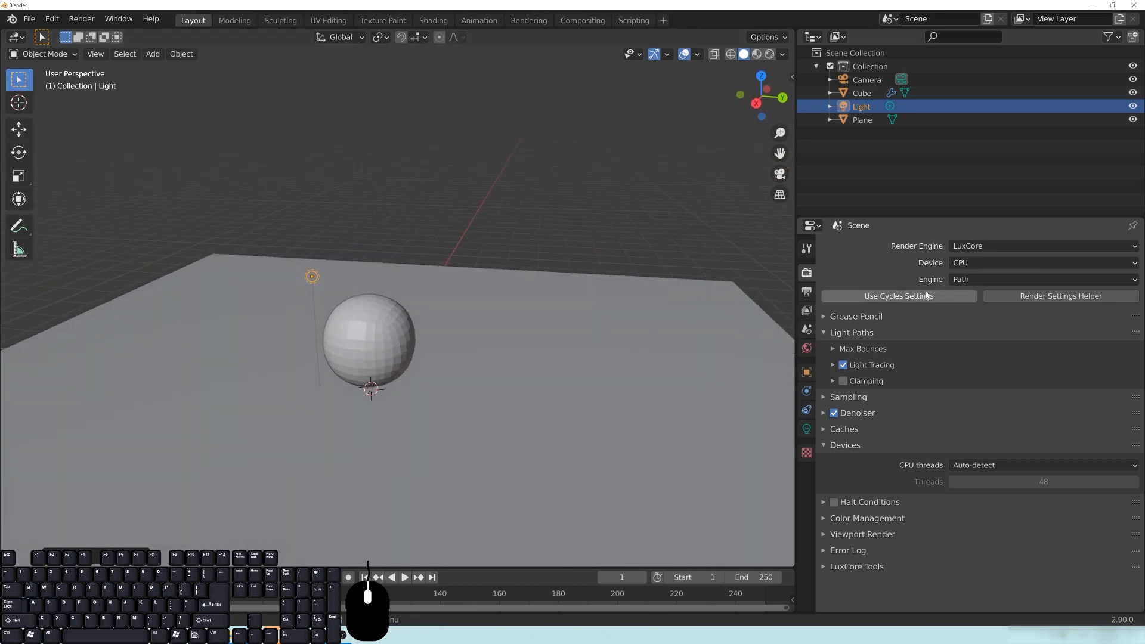
mouse_move(447, 366)
middle_down()
mouse_move(354, 352)
mouse_move(330, 327)
mouse_move(489, 334)
middle_up()
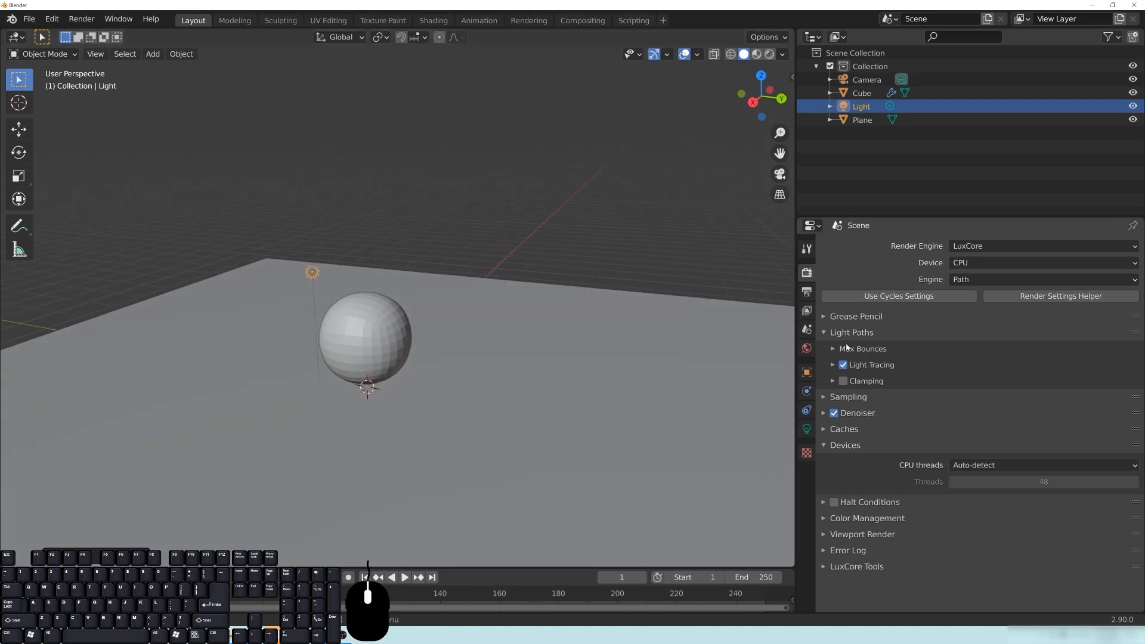
- Switch the viewport to rendered shading and examine the glass sphere's CPU-rendered caustics from another side
key(z)
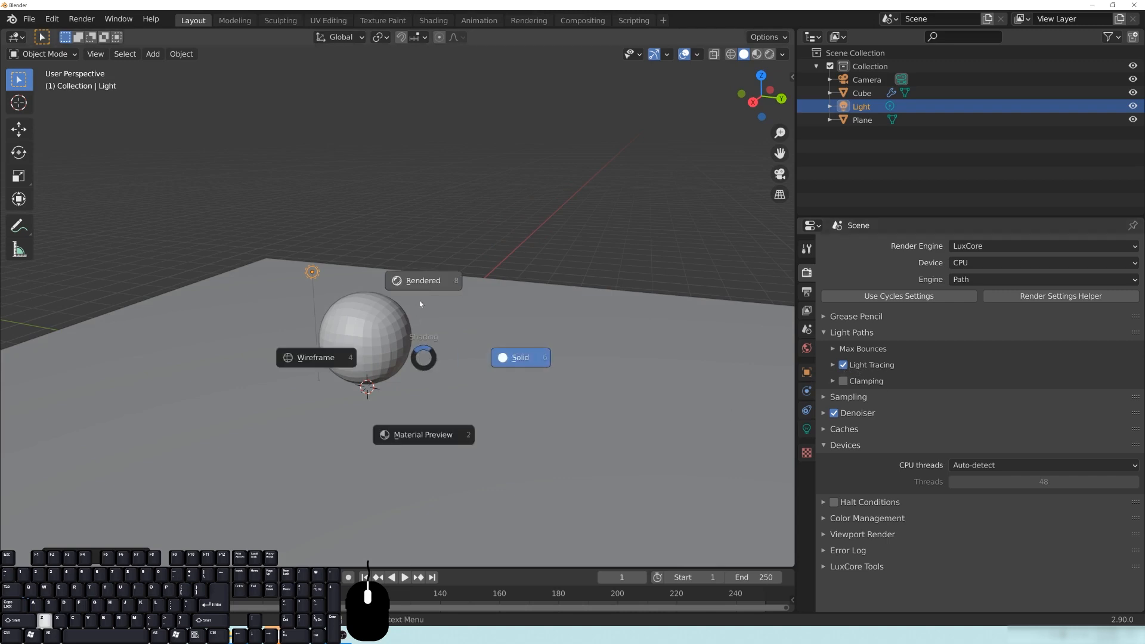
click(519, 355)
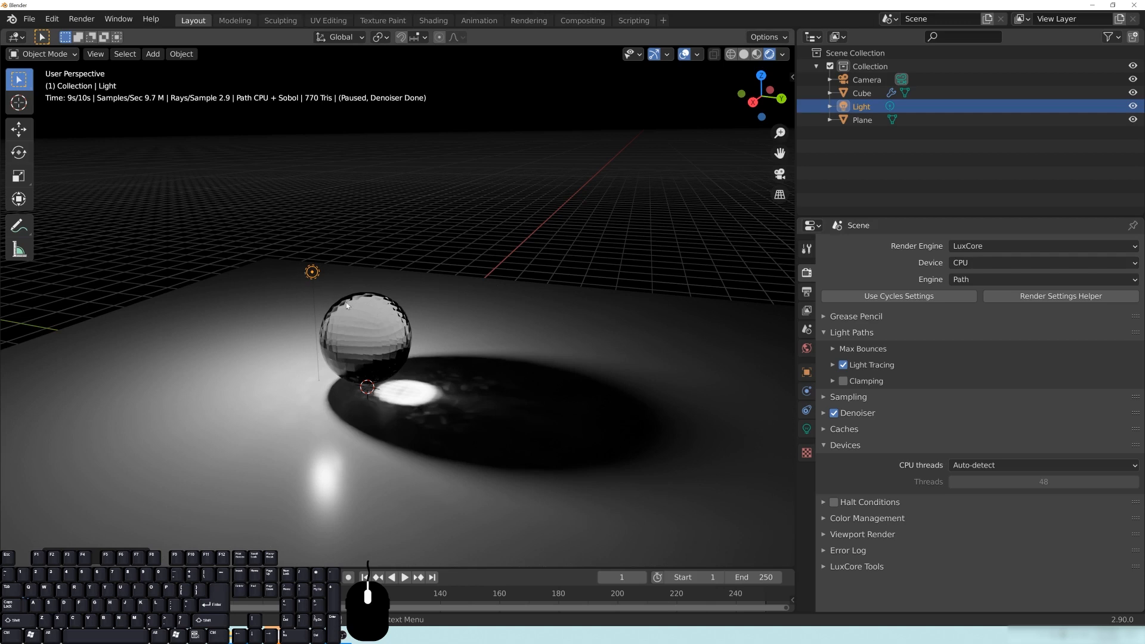
middle_drag(563, 320, 486, 329)
middle_drag(367, 326, 374, 325)
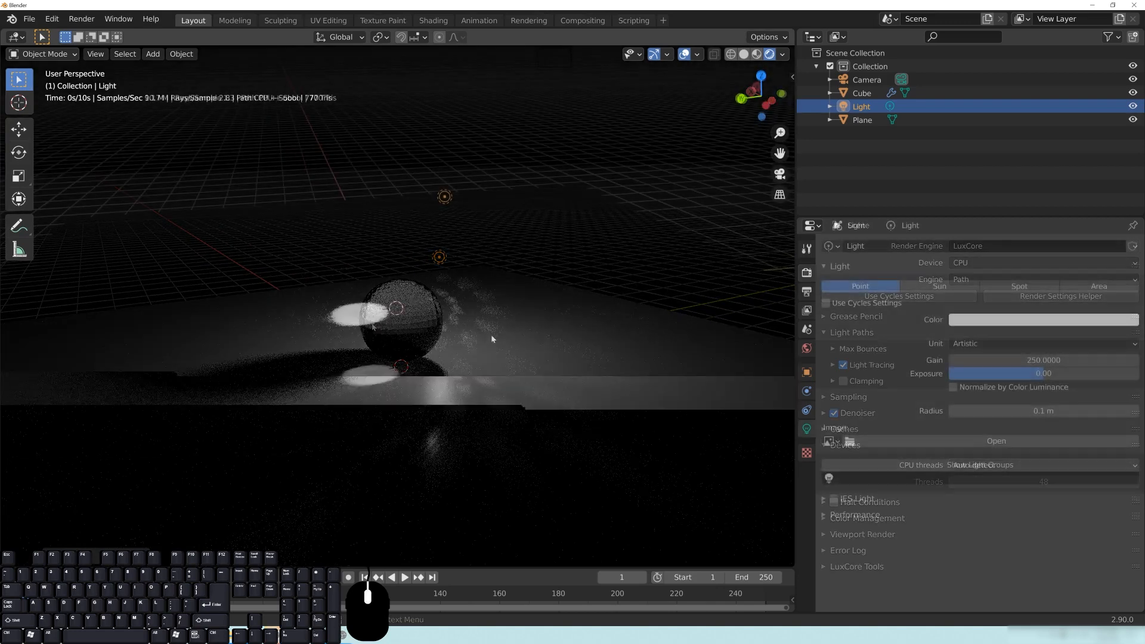